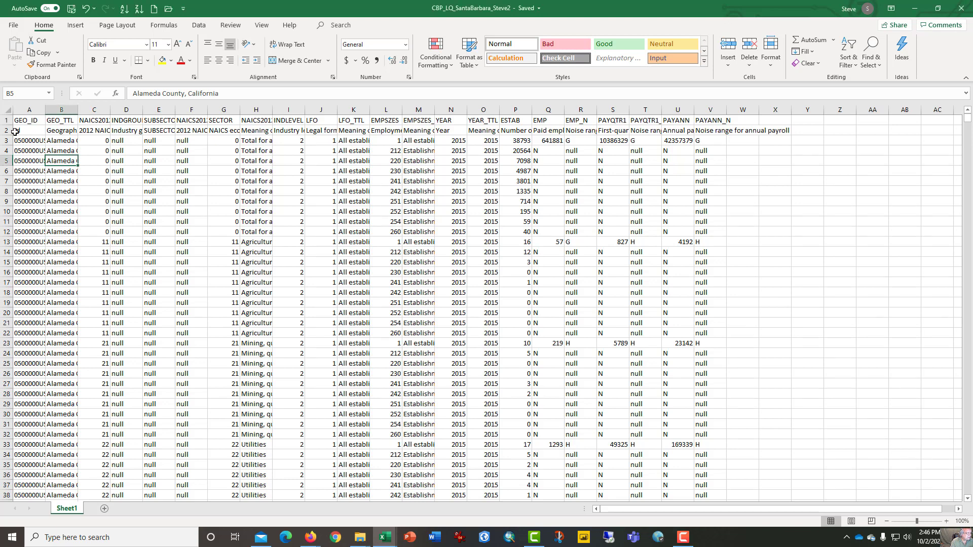
- Delete row 2, which holds the descriptive column labels beneath the field names in Sheet1
{"action": "left_click", "coordinate": [46, 130]}
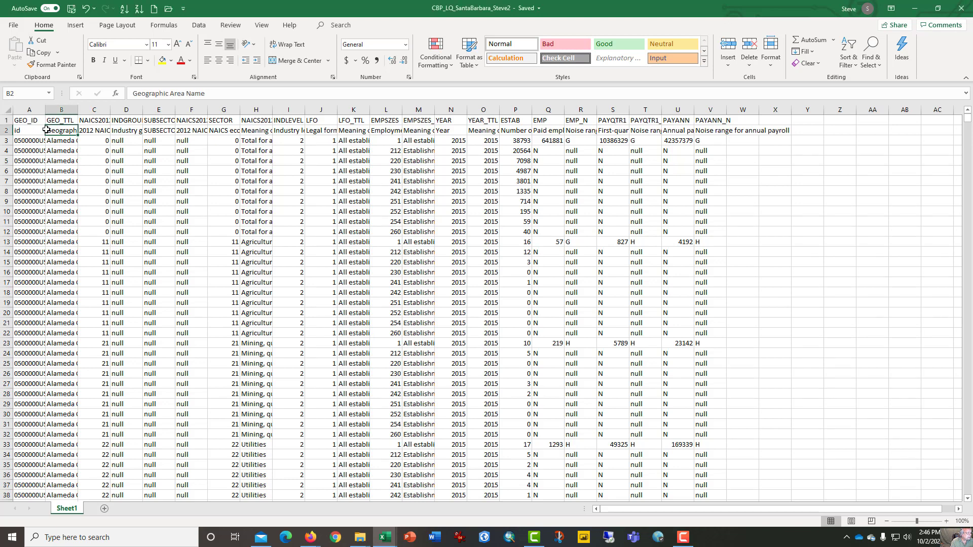
{"action": "left_click", "coordinate": [7, 130]}
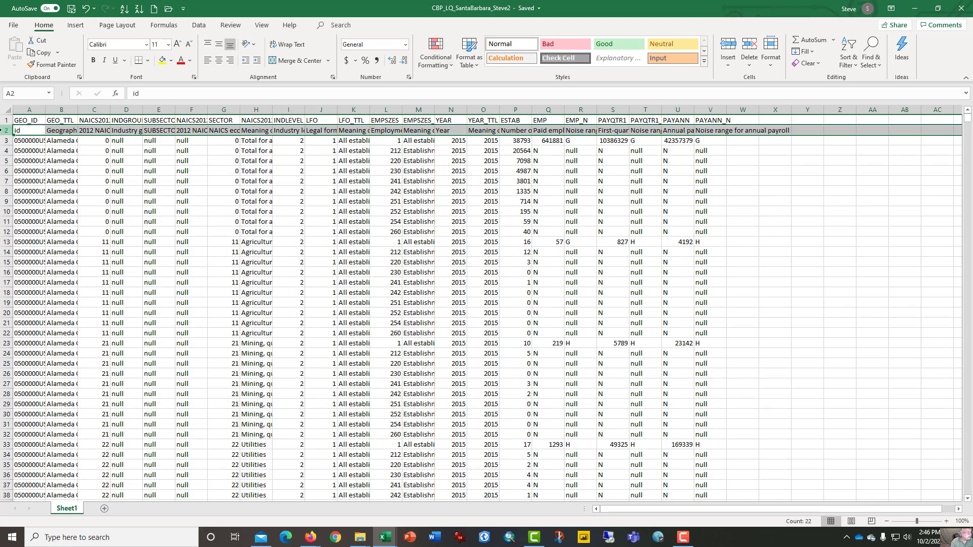
{"action": "left_click", "coordinate": [750, 45]}
- Insert a PivotTable on a new worksheet using the entire Sheet1 data range
{"action": "left_click", "coordinate": [88, 194]}
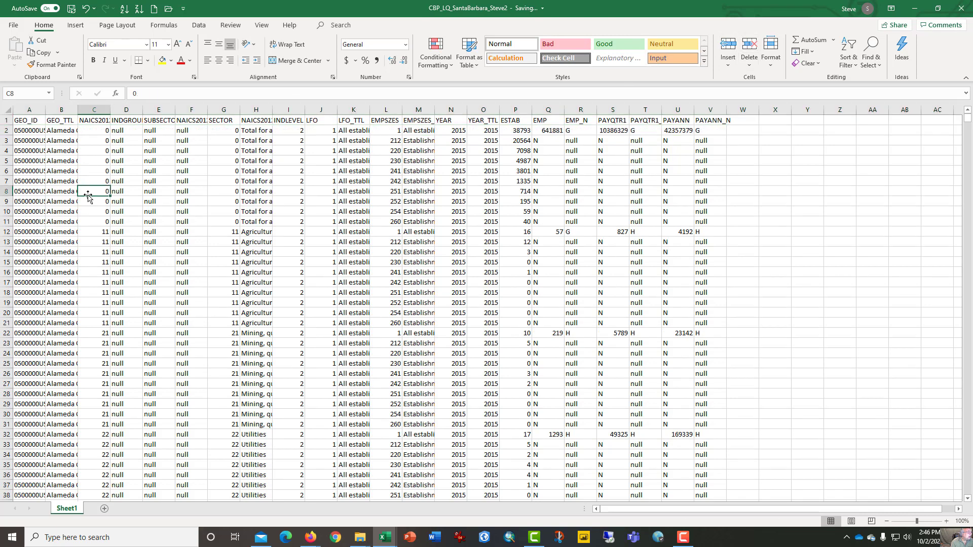
{"action": "key", "text": "ctrl+a"}
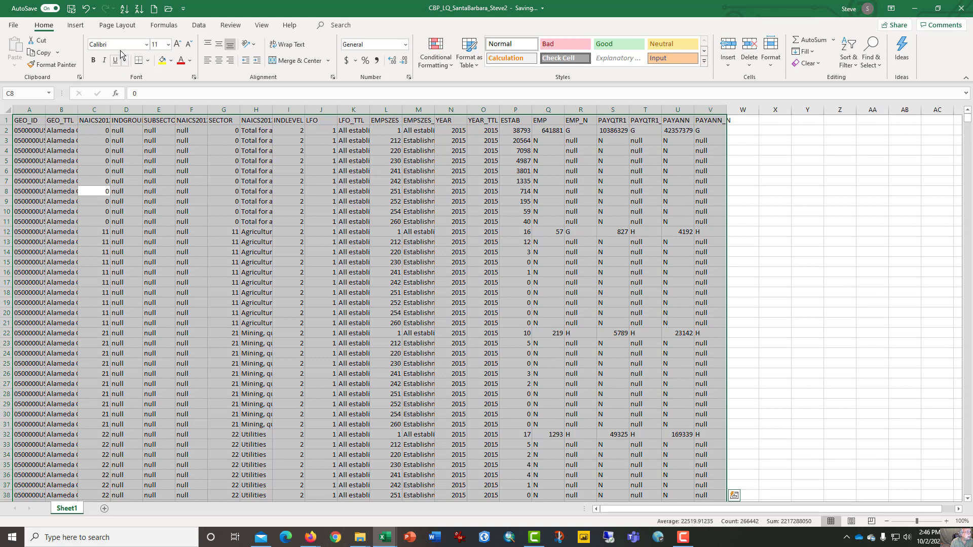
{"action": "left_click", "coordinate": [82, 26]}
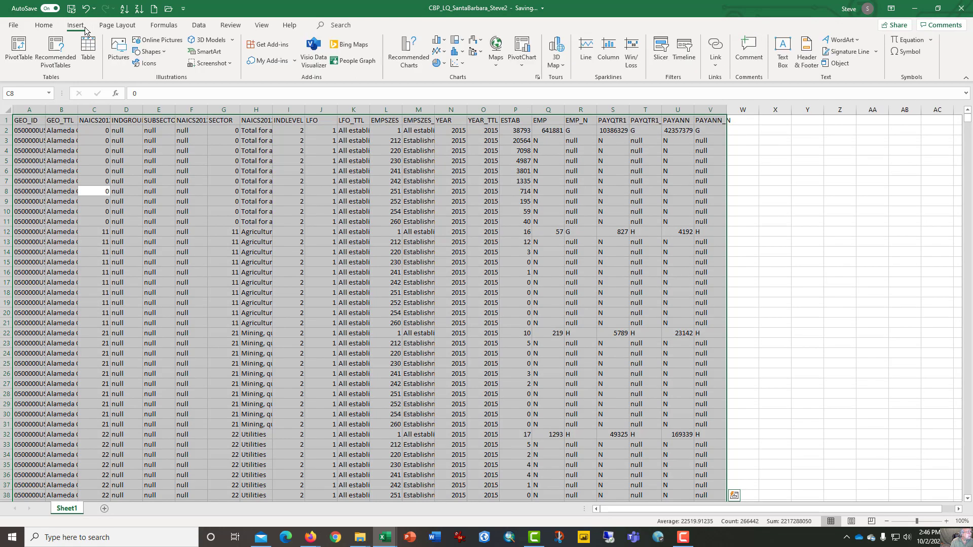
{"action": "left_click", "coordinate": [19, 50]}
{"action": "left_click", "coordinate": [510, 335]}
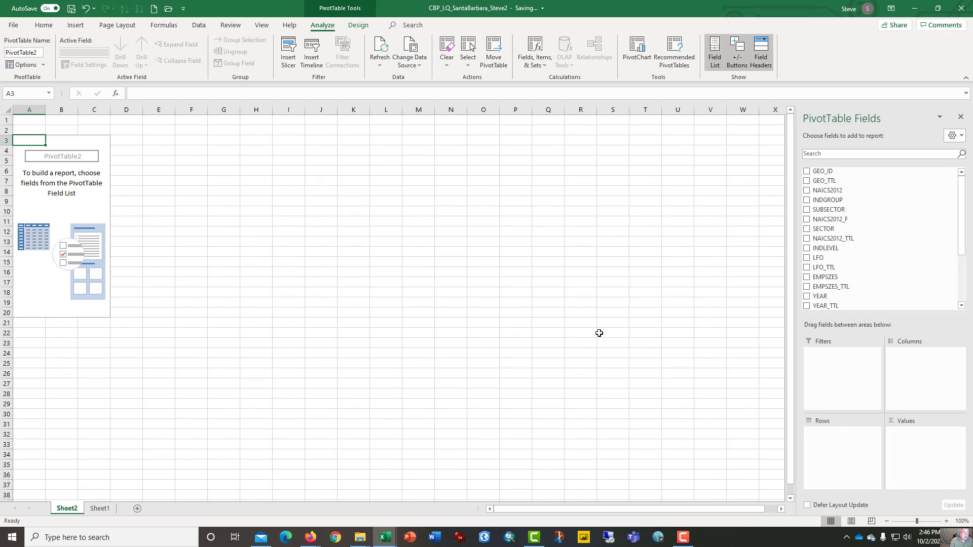
- Add the GEO_TTL field to the PivotTable rows so each county is listed
{"action": "left_click_drag", "start_coordinate": [835, 182], "coordinate": [851, 449]}
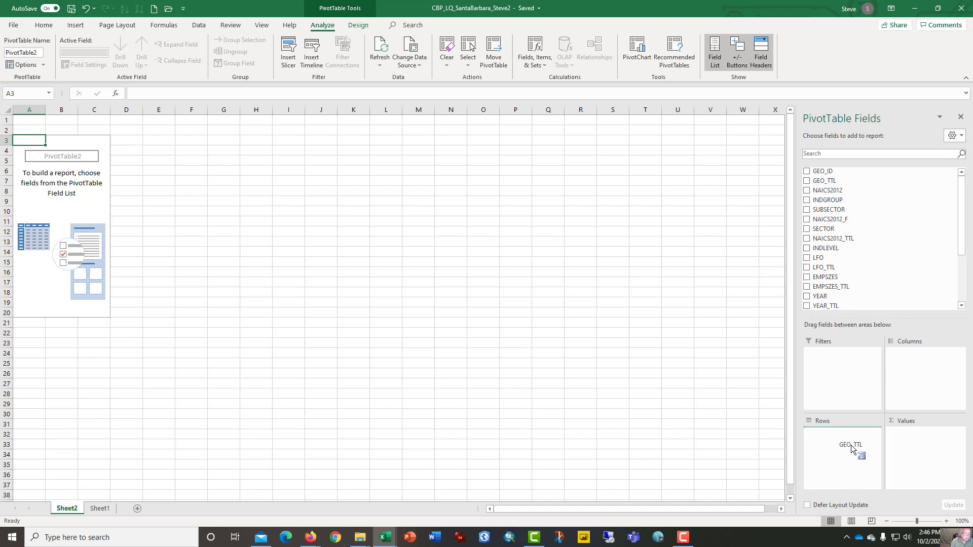
{"action": "left_click_drag", "start_coordinate": [851, 449], "coordinate": [851, 449]}
{"action": "left_click_drag", "start_coordinate": [46, 161], "coordinate": [50, 262]}
{"action": "left_click", "coordinate": [363, 262]}
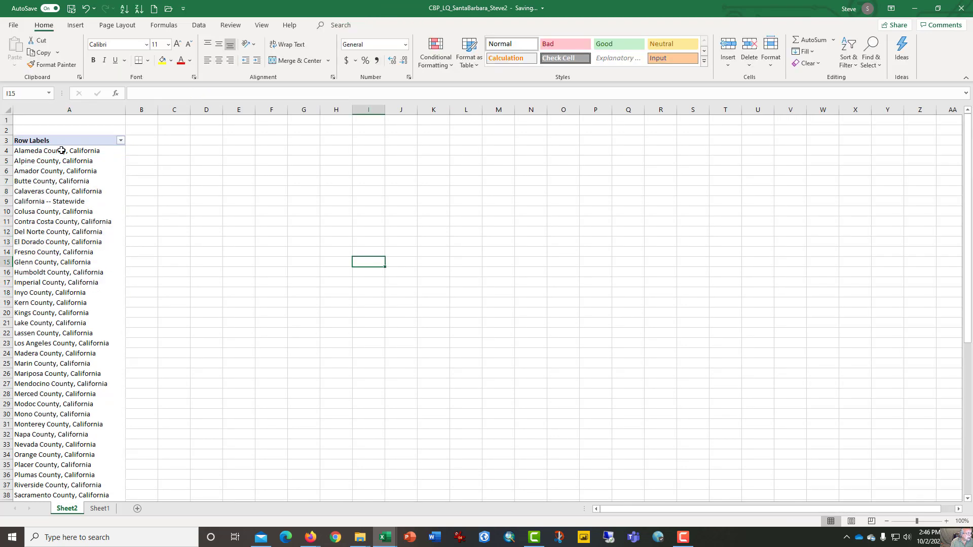
- Add the ESTAB field to the PivotTable values as a sum
{"action": "left_click", "coordinate": [61, 151]}
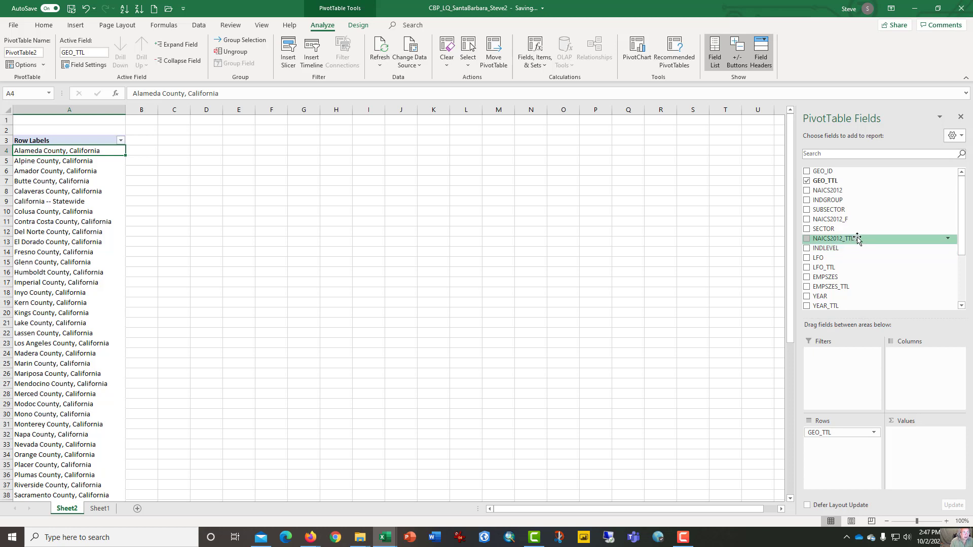
{"action": "scroll", "coordinate": [857, 240], "scroll_direction": "down", "scroll_amount": 5}
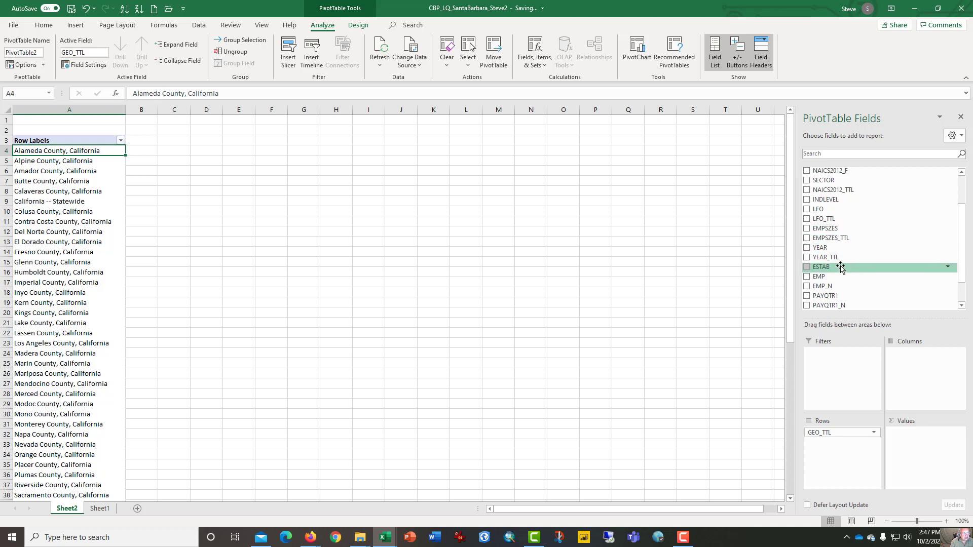
{"action": "left_click_drag", "start_coordinate": [839, 268], "coordinate": [919, 438]}
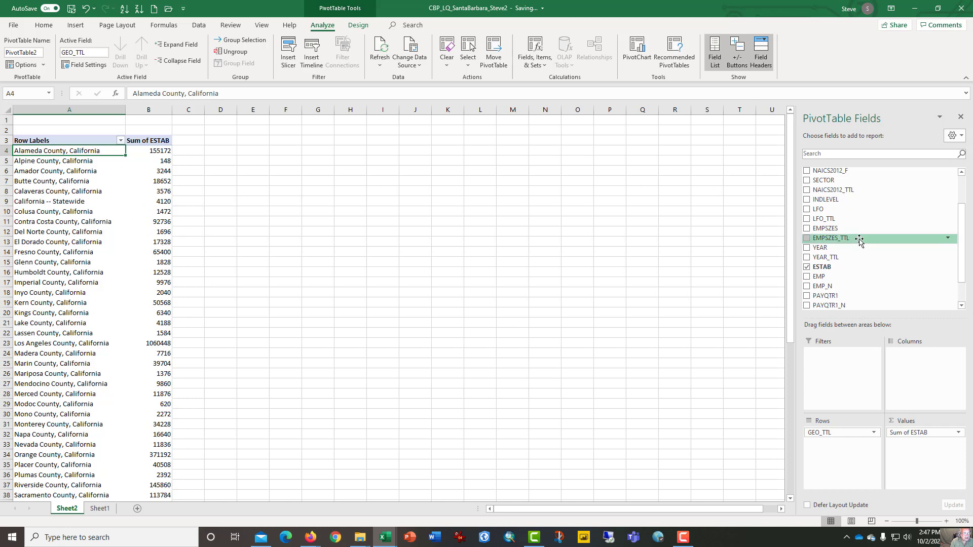
- Add the SECTOR field to the PivotTable columns and look over the first sector code columns
{"action": "scroll", "coordinate": [861, 238], "scroll_direction": "up", "scroll_amount": 3}
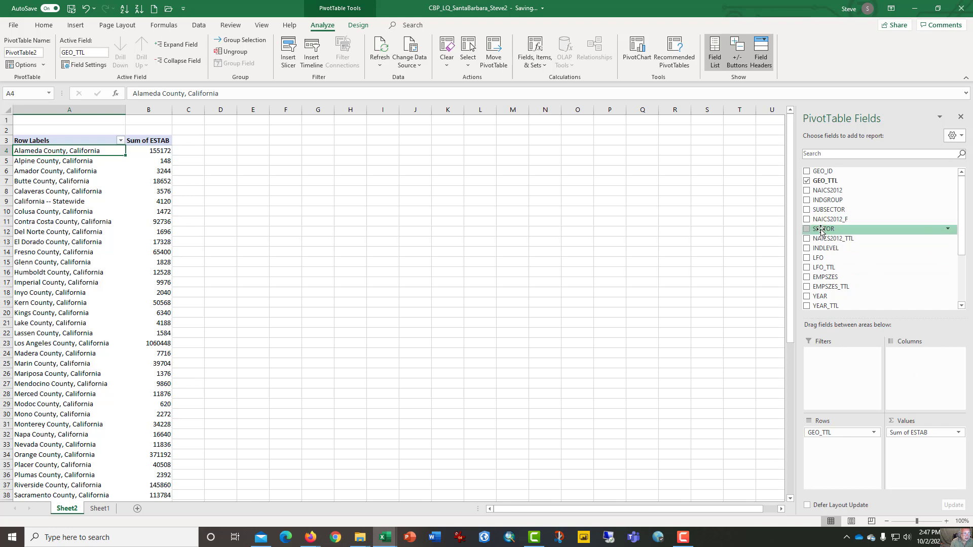
{"action": "left_click_drag", "start_coordinate": [821, 230], "coordinate": [920, 377]}
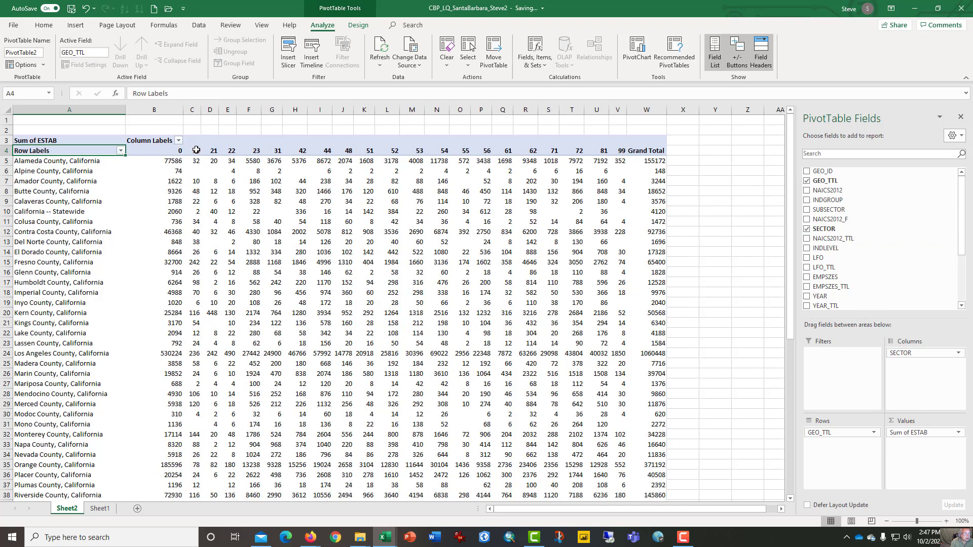
{"action": "left_click_drag", "start_coordinate": [196, 150], "coordinate": [195, 212]}
{"action": "left_click_drag", "start_coordinate": [211, 151], "coordinate": [210, 181]}
{"action": "mouse_move", "coordinate": [211, 181]}
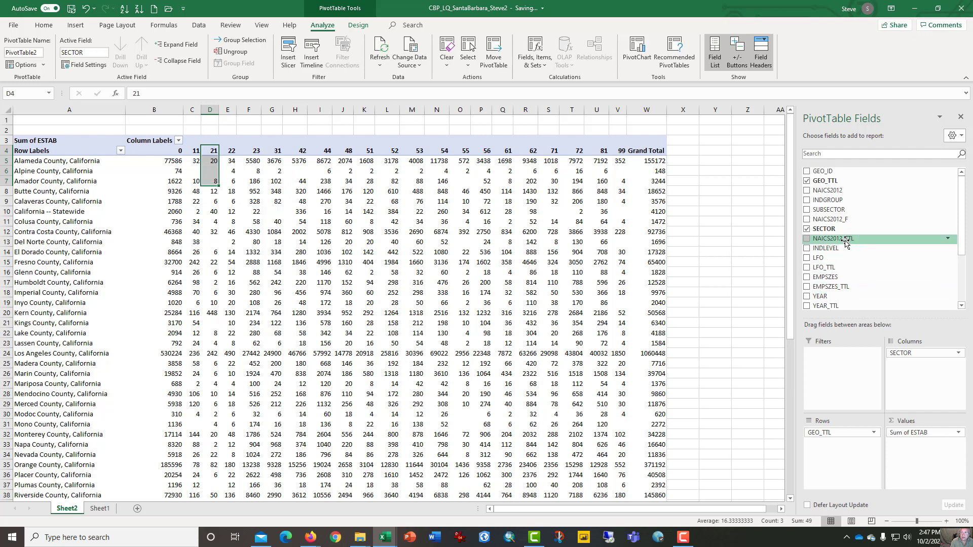
- Add the NAICS2012_TTL field to the PivotTable columns below SECTOR to show the sector names
{"action": "left_click_drag", "start_coordinate": [846, 244], "coordinate": [910, 371]}
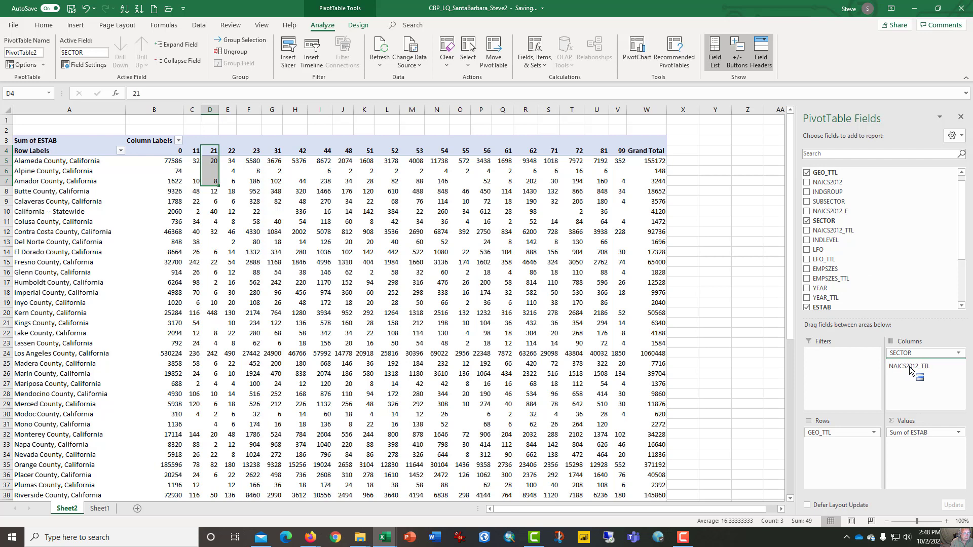
{"action": "left_click_drag", "start_coordinate": [909, 372], "coordinate": [908, 369]}
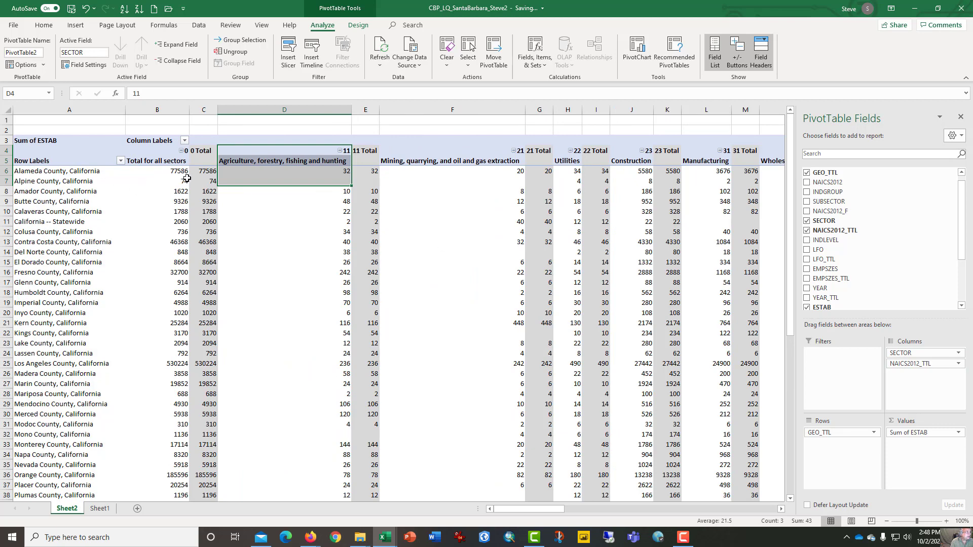
{"action": "left_click", "coordinate": [182, 151]}
{"action": "left_click", "coordinate": [173, 151]}
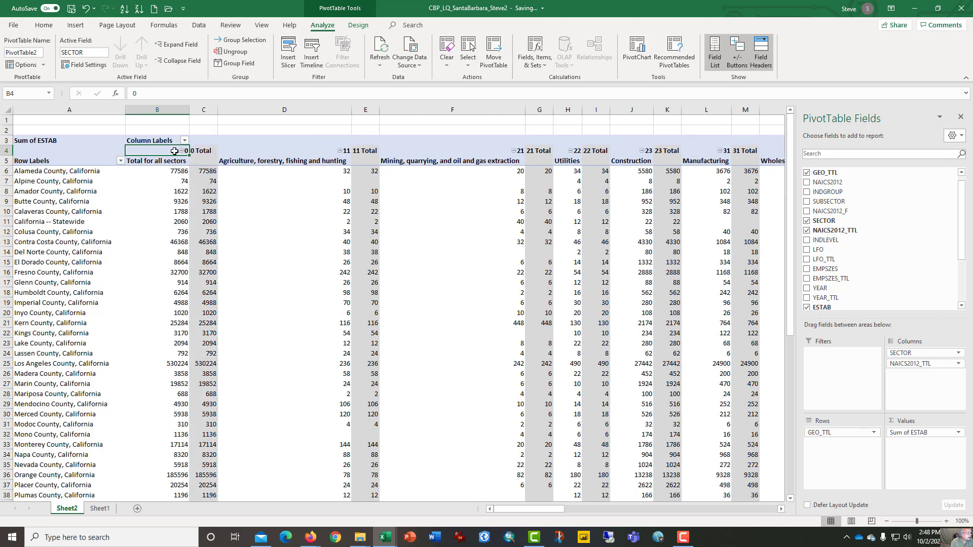
- Turn off the subtotals for the NAICS2012_TTL and SECTOR fields in the PivotTable
{"action": "right_click", "coordinate": [177, 163]}
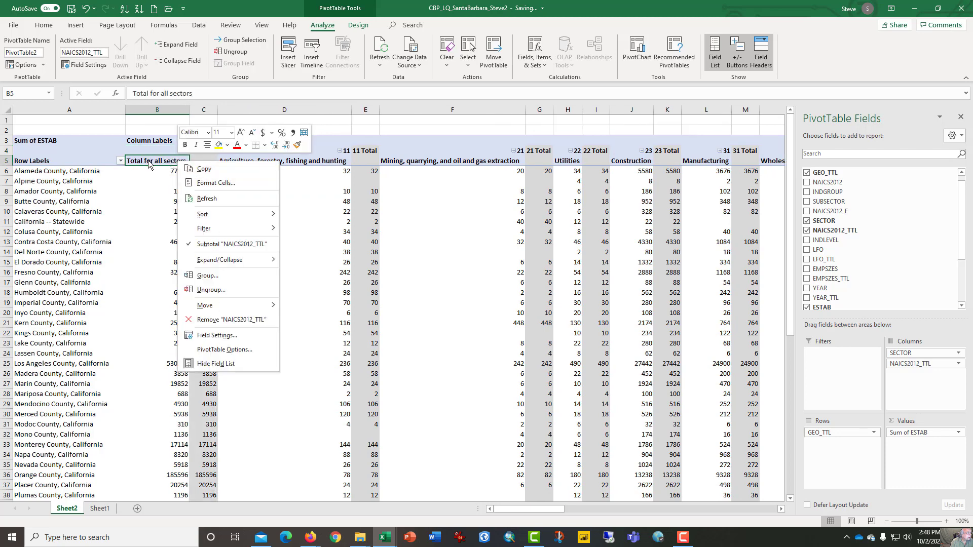
{"action": "left_click", "coordinate": [189, 245]}
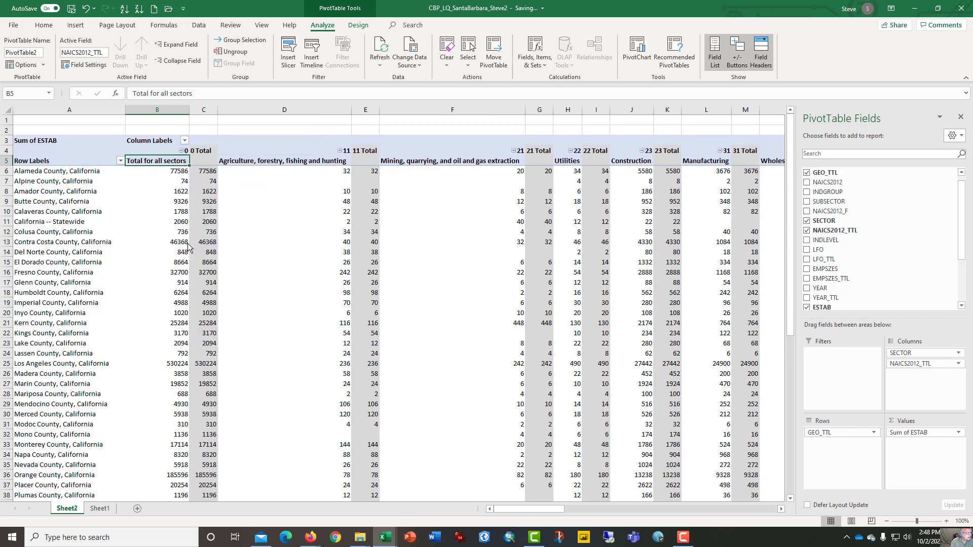
{"action": "right_click", "coordinate": [199, 158]}
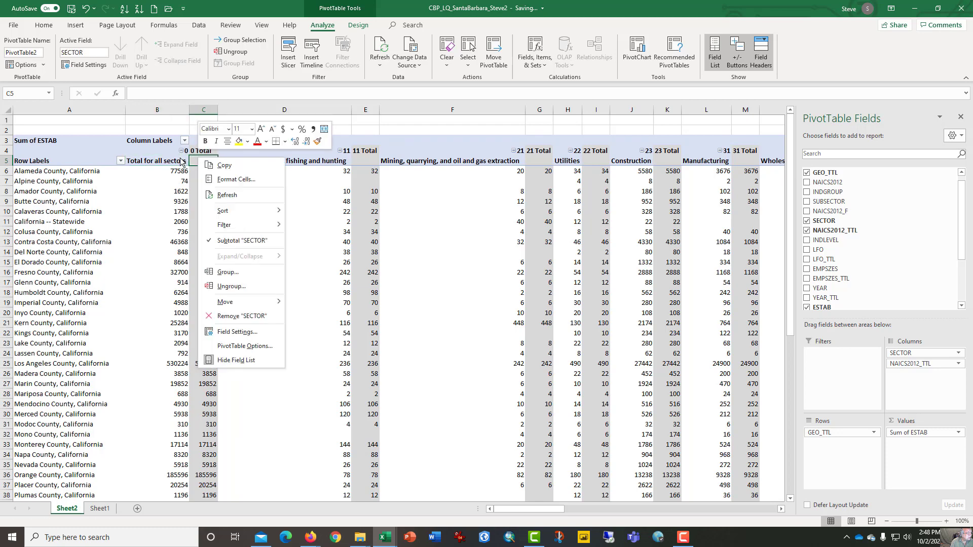
{"action": "left_click", "coordinate": [235, 241]}
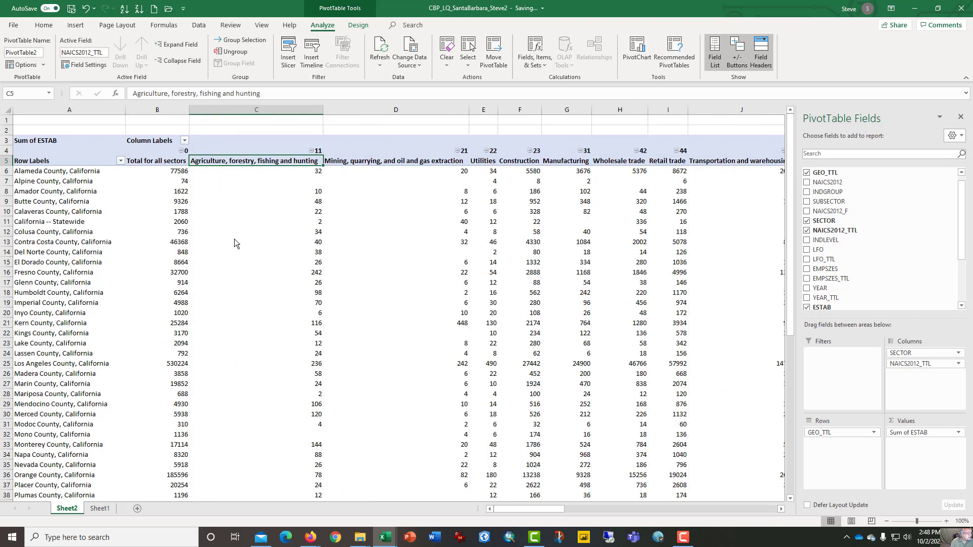
{"action": "left_click_drag", "start_coordinate": [164, 153], "coordinate": [245, 157]}
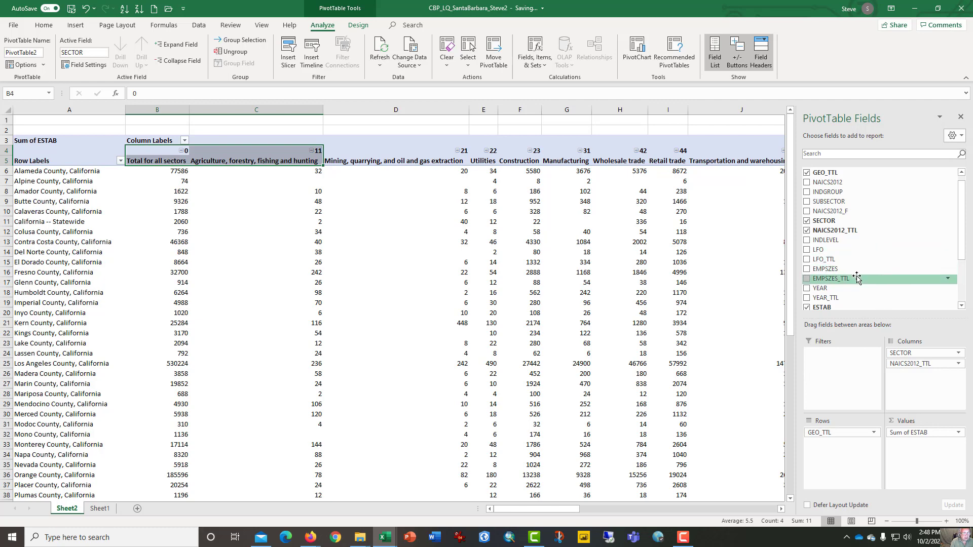
- Restrict the EMPSZES_TTL field to All establishments only and add it as a report filter
{"action": "left_click", "coordinate": [949, 279]}
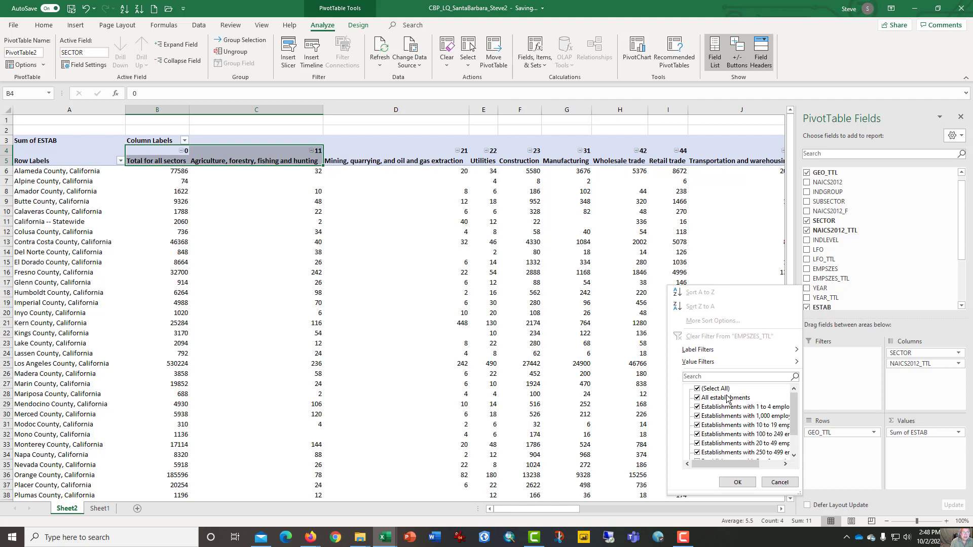
{"action": "left_click", "coordinate": [697, 389]}
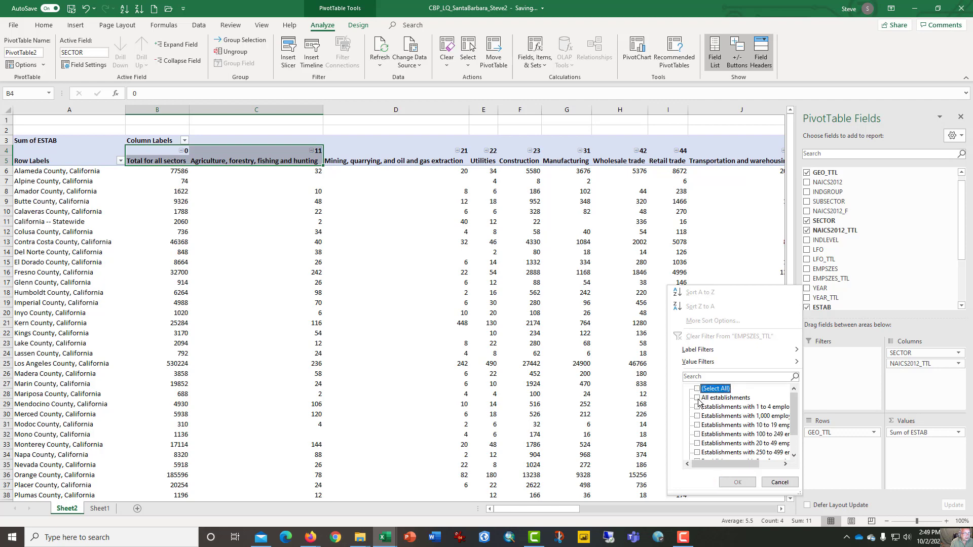
{"action": "left_click", "coordinate": [698, 398]}
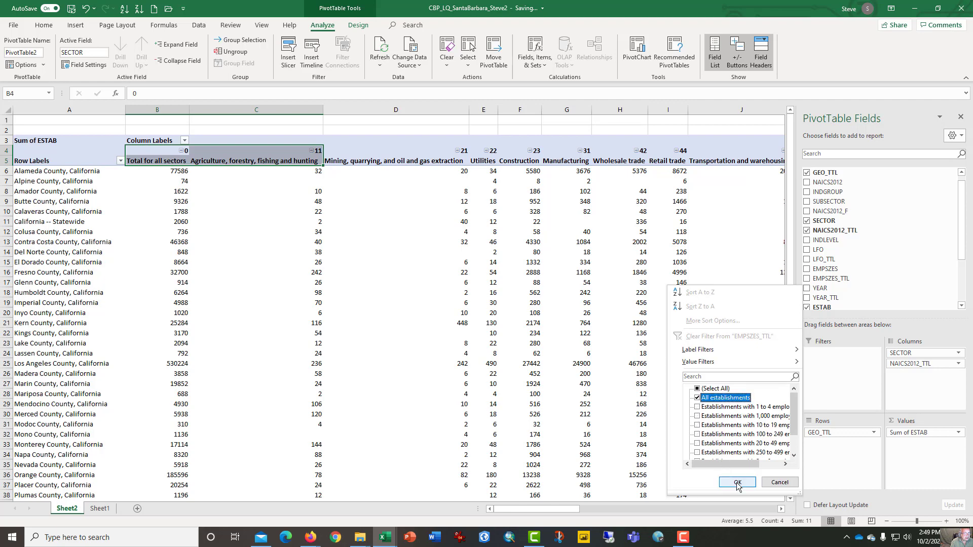
{"action": "left_click", "coordinate": [737, 483]}
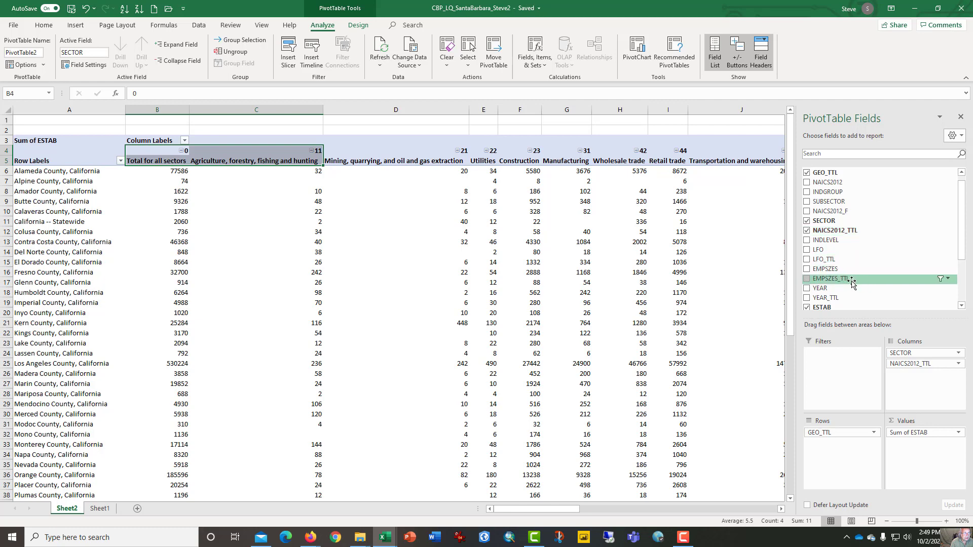
{"action": "left_click_drag", "start_coordinate": [851, 281], "coordinate": [829, 361]}
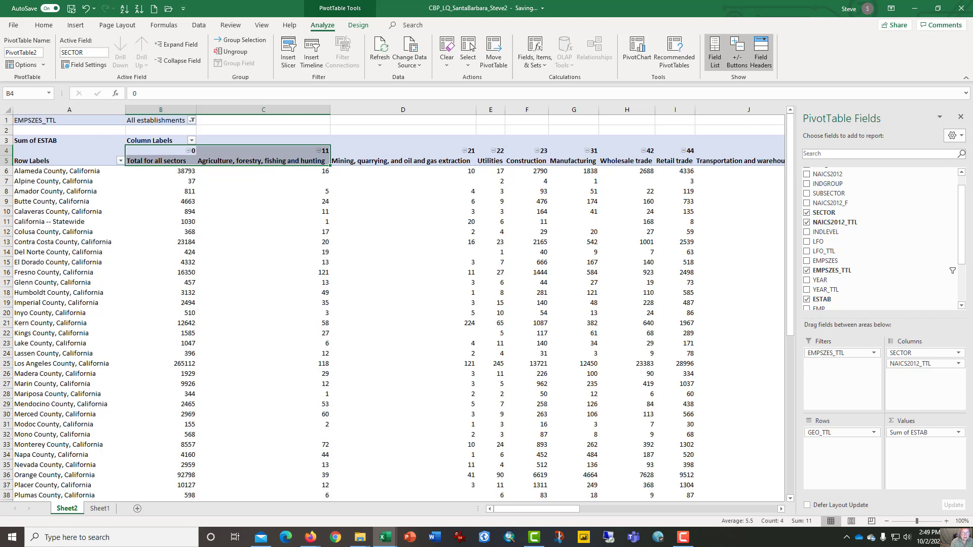
{"action": "key", "text": "F9"}
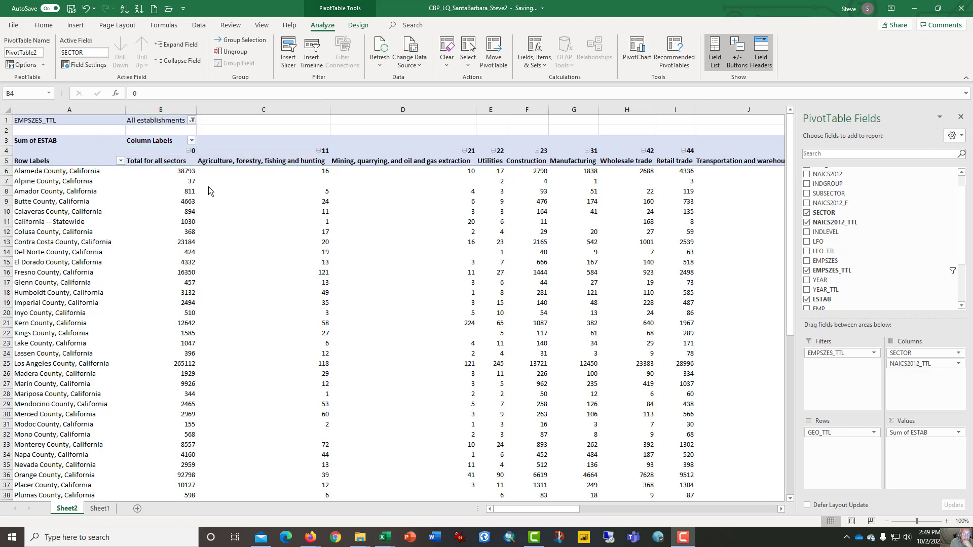
- Review the Total for all sectors column from its header down to the Grand Total row
{"action": "left_click_drag", "start_coordinate": [169, 164], "coordinate": [169, 191]}
{"action": "left_click_drag", "start_coordinate": [169, 227], "coordinate": [168, 266]}
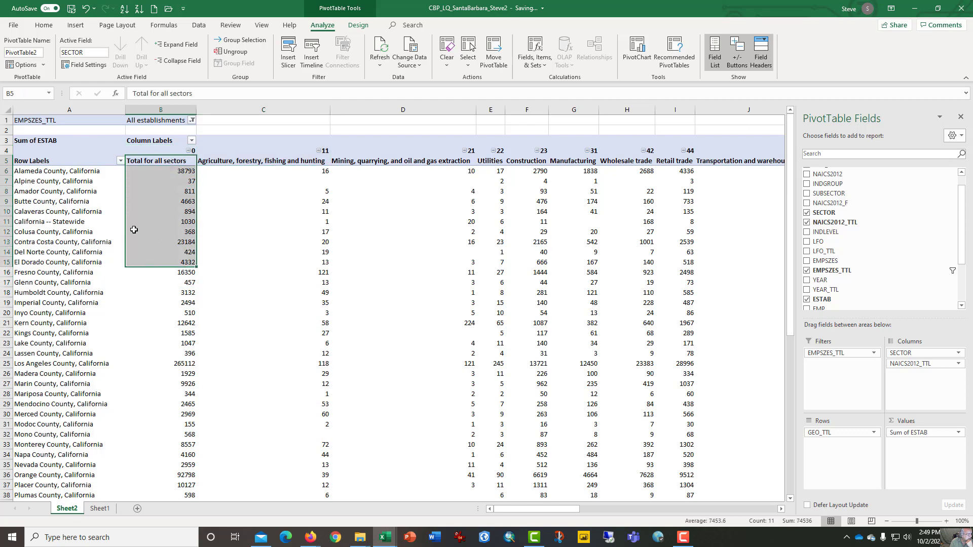
{"action": "scroll", "coordinate": [167, 272], "scroll_direction": "down", "scroll_amount": 8}
{"action": "scroll", "coordinate": [167, 271], "scroll_direction": "down", "scroll_amount": 6}
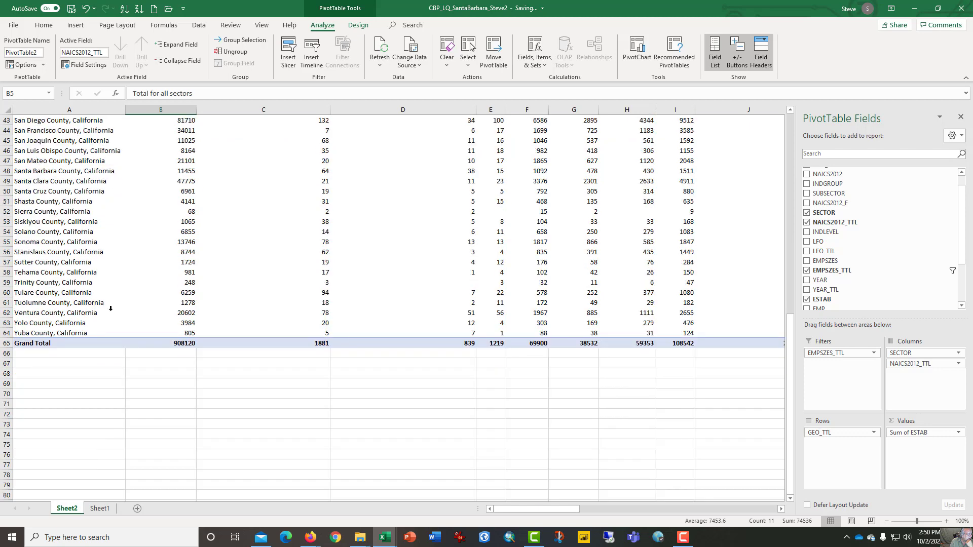
{"action": "left_click", "coordinate": [173, 342]}
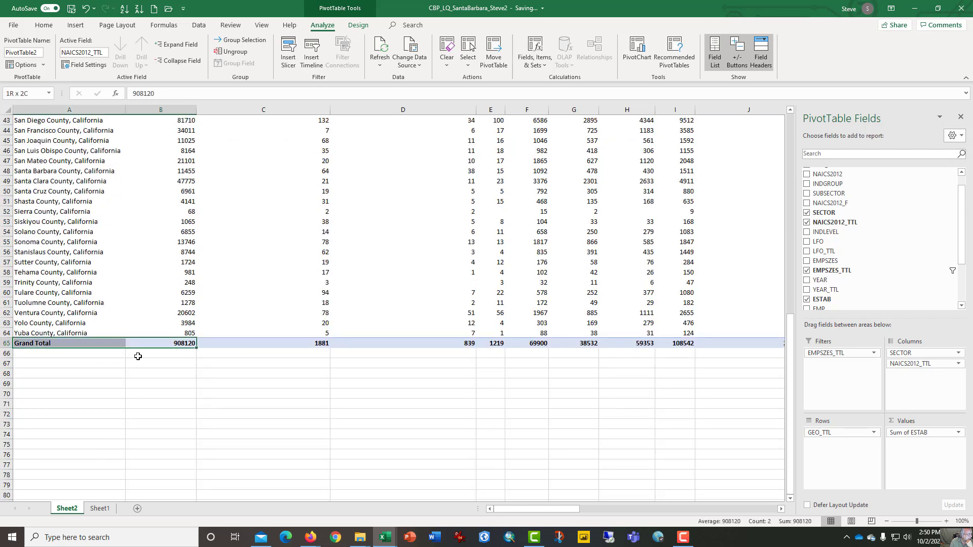
{"action": "left_click", "coordinate": [170, 325]}
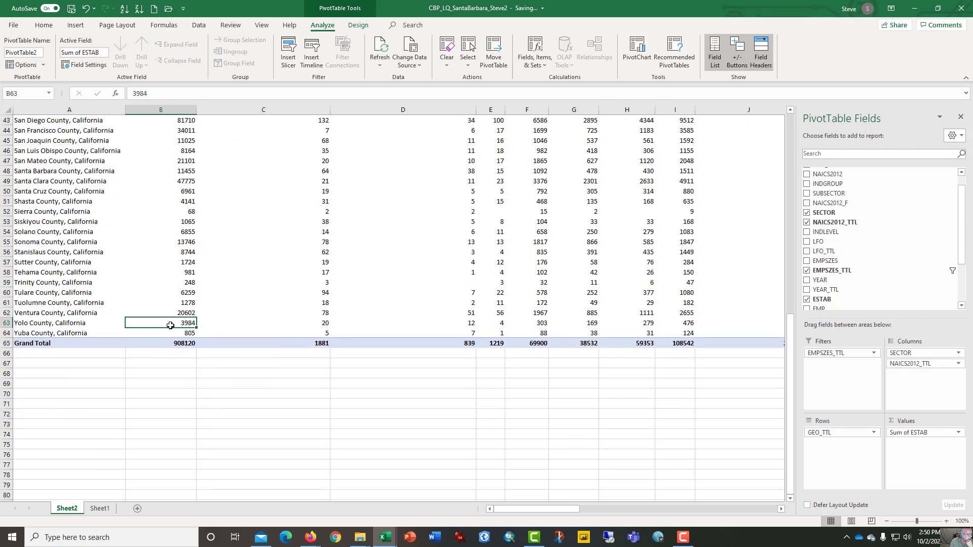
{"action": "scroll", "coordinate": [171, 325], "scroll_direction": "up", "scroll_amount": 14}
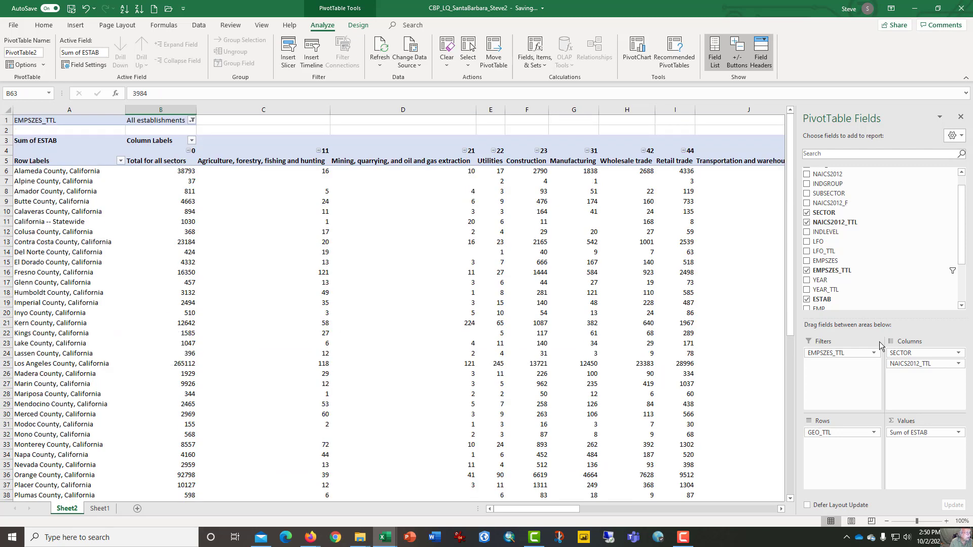
{"action": "left_click", "coordinate": [315, 230]}
{"action": "key", "text": "Up"}
{"action": "key", "text": "Up"}
{"action": "key", "text": "Up"}
{"action": "key", "text": "Up"}
{"action": "key", "text": "Up"}
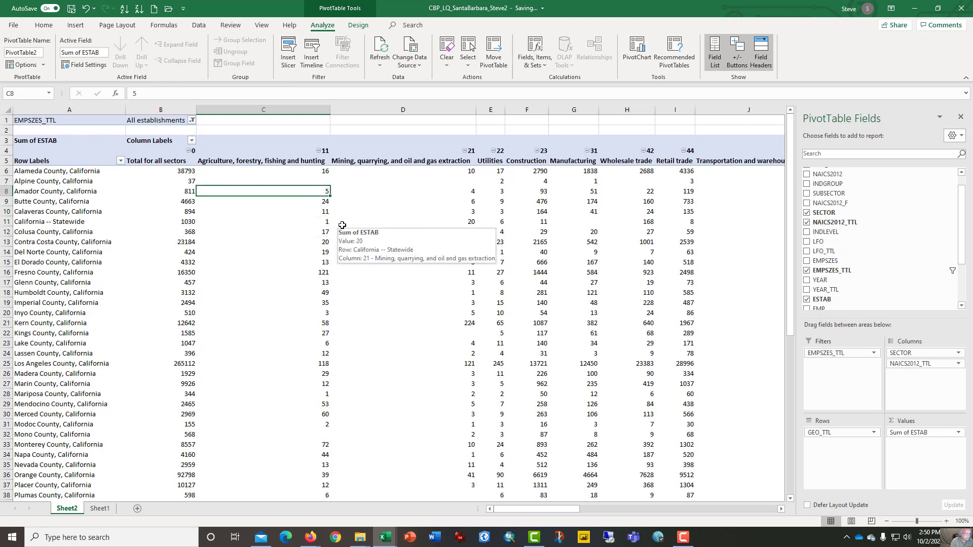
{"action": "key", "text": "Left"}
{"action": "key", "text": "Left"}
{"action": "key", "text": "Up"}
{"action": "key", "text": "Up"}
{"action": "key", "text": "shift+Right"}
{"action": "key", "text": "shift+Right"}
{"action": "key", "text": "shift+Right"}
{"action": "key", "text": "shift+Right"}
{"action": "key", "text": "shift+Right"}
{"action": "key", "text": "shift+Right"}
{"action": "key", "text": "shift+Right"}
{"action": "key", "text": "shift+Right"}
{"action": "key", "text": "shift+Right"}
{"action": "key", "text": "shift+Right"}
{"action": "key", "text": "shift+Right"}
{"action": "key", "text": "shift+Right"}
{"action": "key", "text": "shift+Right"}
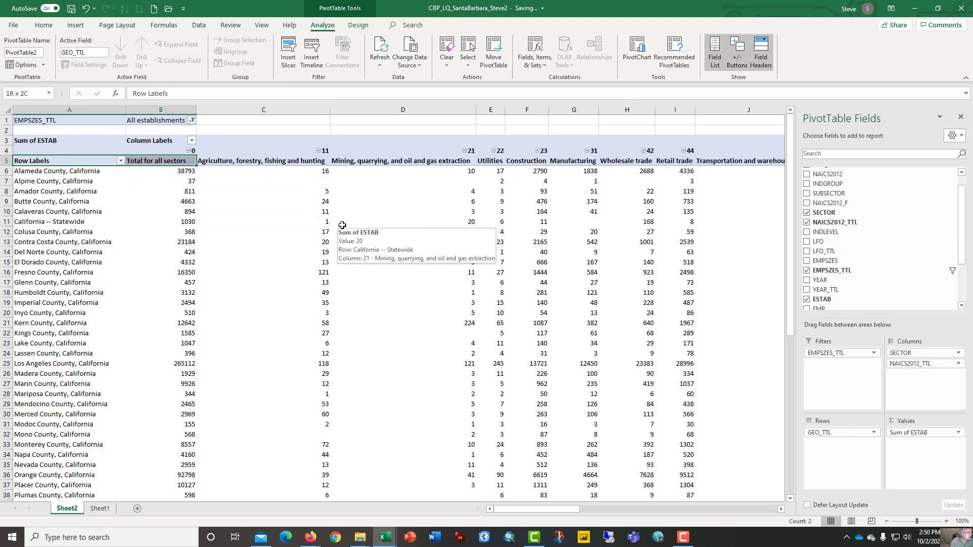
- Copy the PivotTable from the sector code row through the Grand Total row, leaving out the Grand Total column
{"action": "key", "text": "Up"}
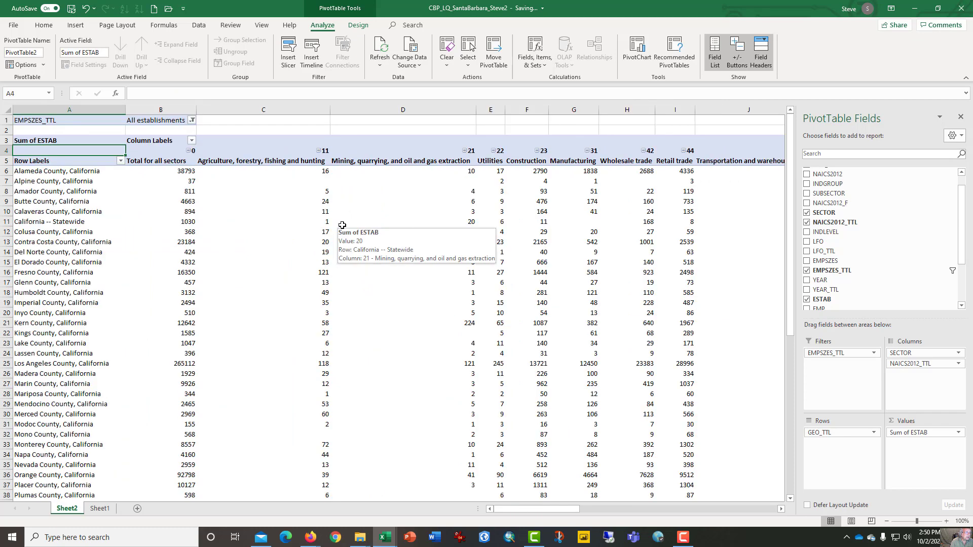
{"action": "key", "text": "shift+Right"}
{"action": "key", "text": "shift+Right"}
{"action": "key", "text": "shift+Right"}
{"action": "key", "text": "shift+Right"}
{"action": "key", "text": "shift+Right"}
{"action": "key", "text": "shift+Right"}
{"action": "key", "text": "shift+Right"}
{"action": "key", "text": "shift+Right"}
{"action": "key", "text": "shift+Right"}
{"action": "key", "text": "shift+Right"}
{"action": "key", "text": "shift+Right"}
{"action": "key", "text": "shift+Right"}
{"action": "key", "text": "shift+Right"}
{"action": "key", "text": "shift+Right"}
{"action": "key", "text": "shift+Right"}
{"action": "key", "text": "shift+Right"}
{"action": "key", "text": "shift+Right"}
{"action": "key", "text": "shift+Right"}
{"action": "key", "text": "shift+Right"}
{"action": "key", "text": "shift+Right"}
{"action": "key", "text": "shift+Right"}
{"action": "key", "text": "shift+Right"}
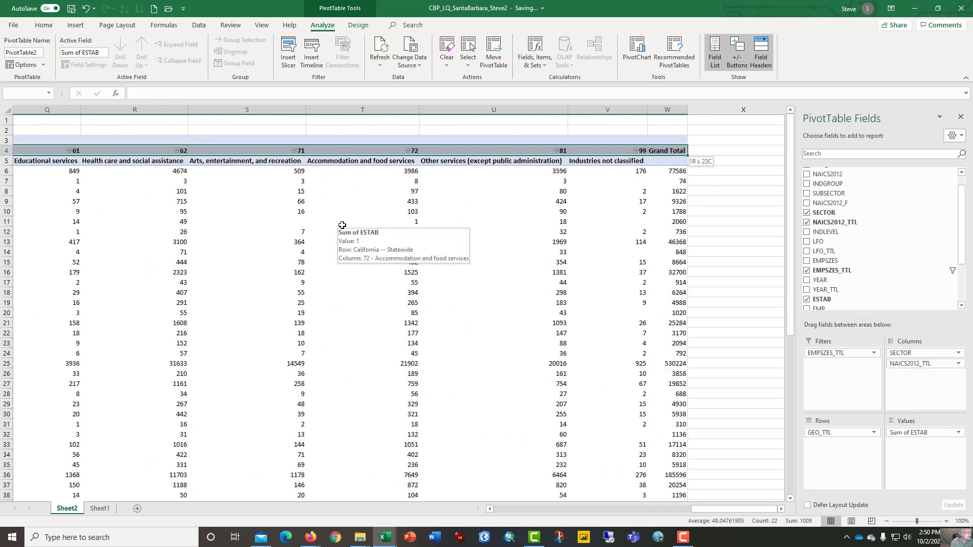
{"action": "key", "text": "shift+Left"}
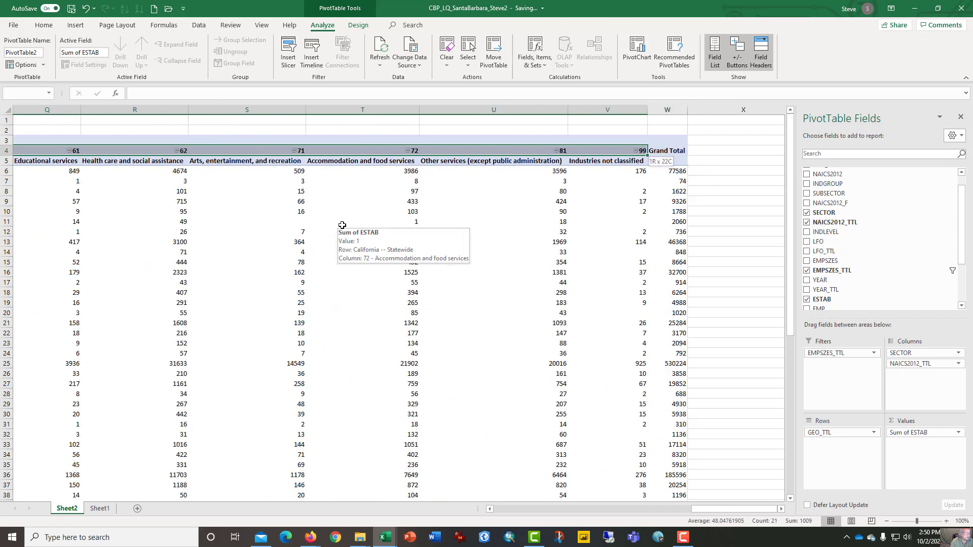
{"action": "key", "text": "shift+Down"}
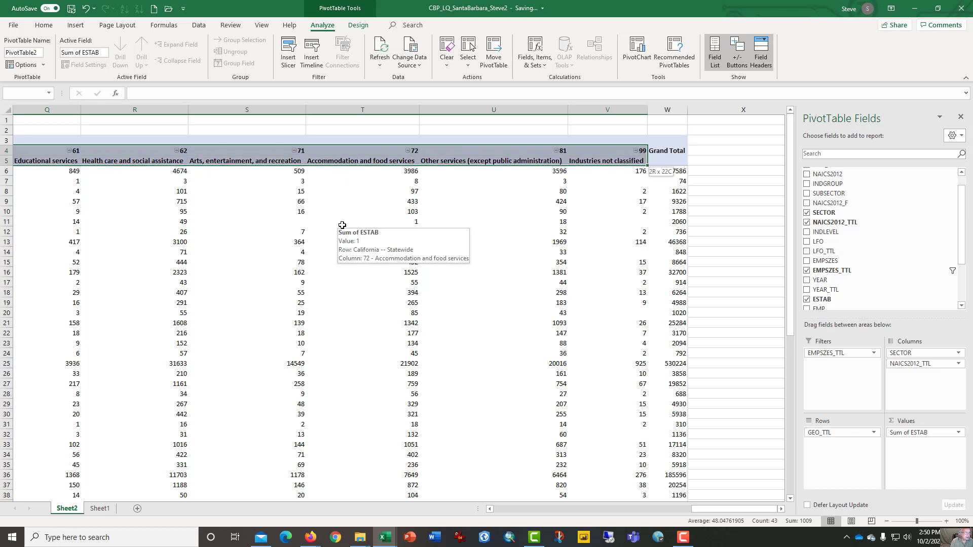
{"action": "key", "text": "shift+Down"}
{"action": "key", "text": "shift+Down"}
{"action": "key", "text": "shift+Down"}
{"action": "key", "text": "shift+Down"}
{"action": "key", "text": "shift+Down"}
{"action": "key", "text": "shift+Down"}
{"action": "key", "text": "shift+Down"}
{"action": "key", "text": "shift+Down"}
{"action": "key", "text": "shift+Down"}
{"action": "key", "text": "shift+Down"}
{"action": "key", "text": "shift+Down"}
{"action": "key", "text": "shift+Down"}
{"action": "key", "text": "shift+Down"}
{"action": "key", "text": "shift+Down"}
{"action": "key", "text": "shift+Down"}
{"action": "key", "text": "shift+Down"}
{"action": "key", "text": "shift+Down"}
{"action": "key", "text": "shift+Down"}
{"action": "key", "text": "shift+Down"}
{"action": "key", "text": "shift+Down"}
{"action": "key", "text": "shift+Down"}
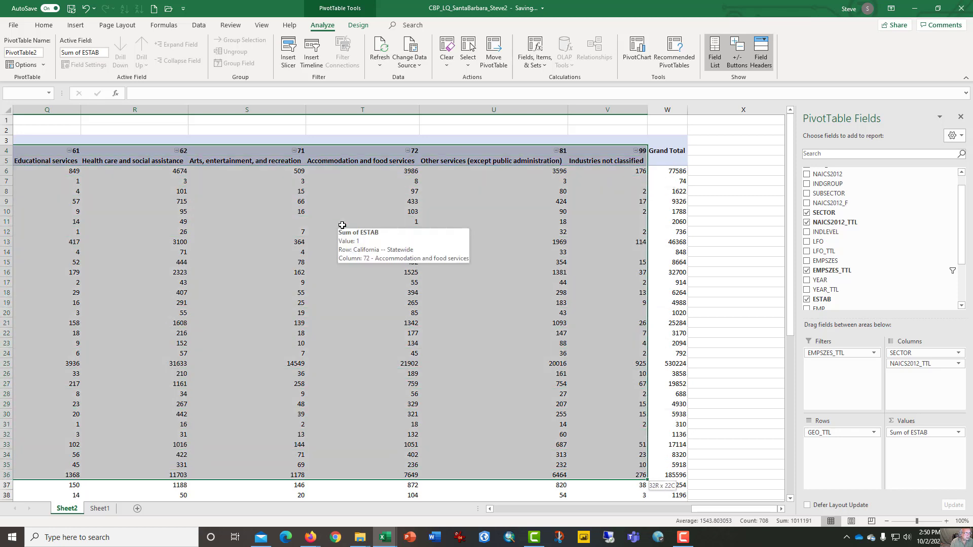
{"action": "scroll", "coordinate": [342, 225], "scroll_direction": "down", "scroll_amount": 3}
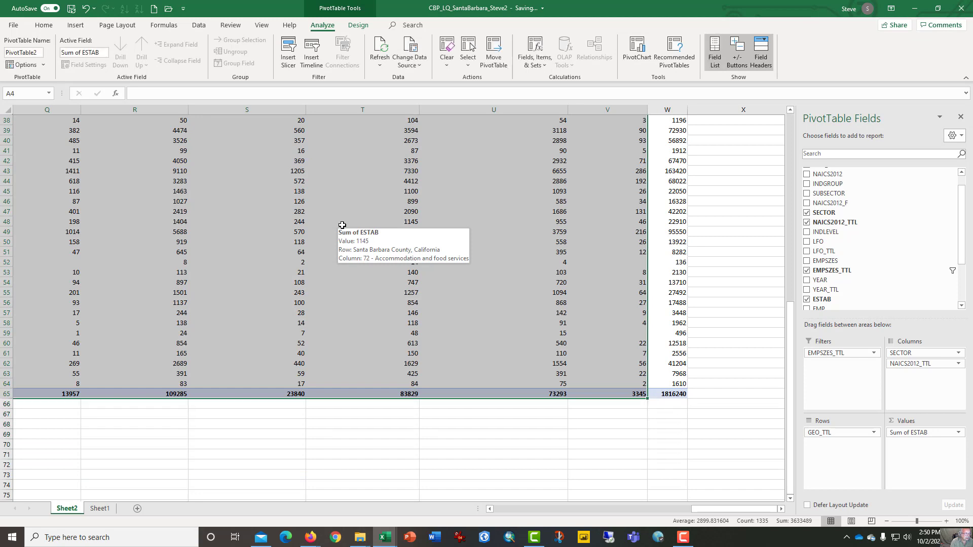
{"action": "key", "text": "ctrl+c"}
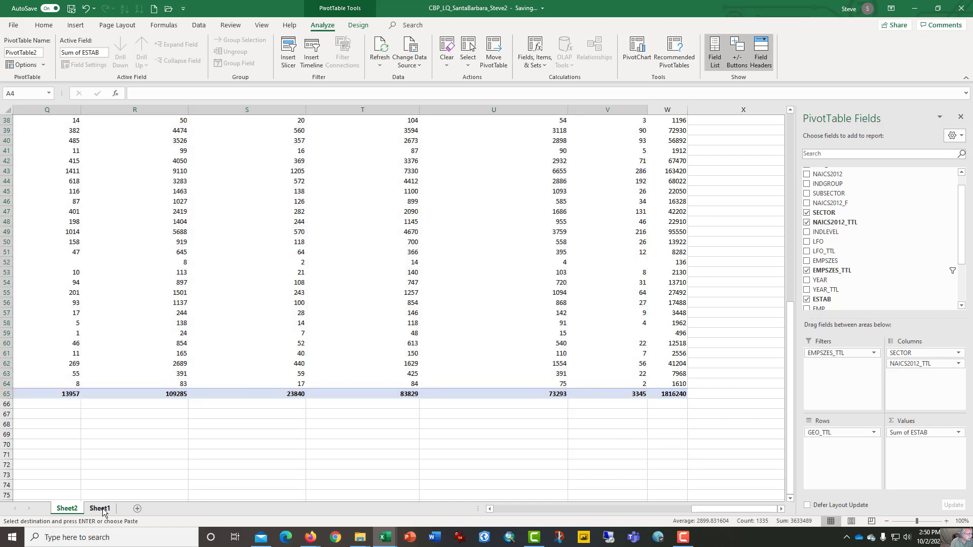
- Add a new worksheet after Sheet1 and name it ESTABLISH
{"action": "left_click", "coordinate": [100, 508]}
{"action": "left_click", "coordinate": [136, 509]}
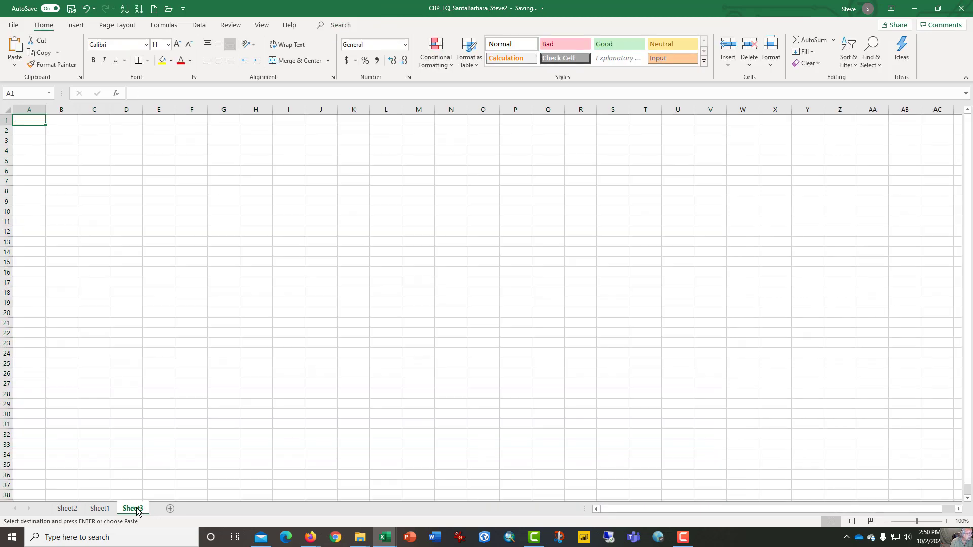
{"action": "double_click", "coordinate": [131, 508]}
{"action": "type", "text": "ESTABL"}
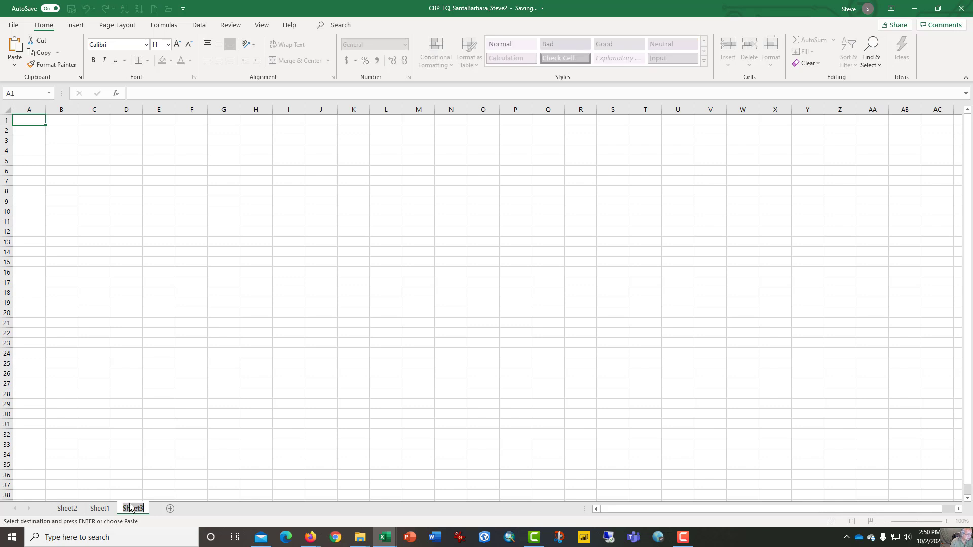
{"action": "type", "text": "ISH"}
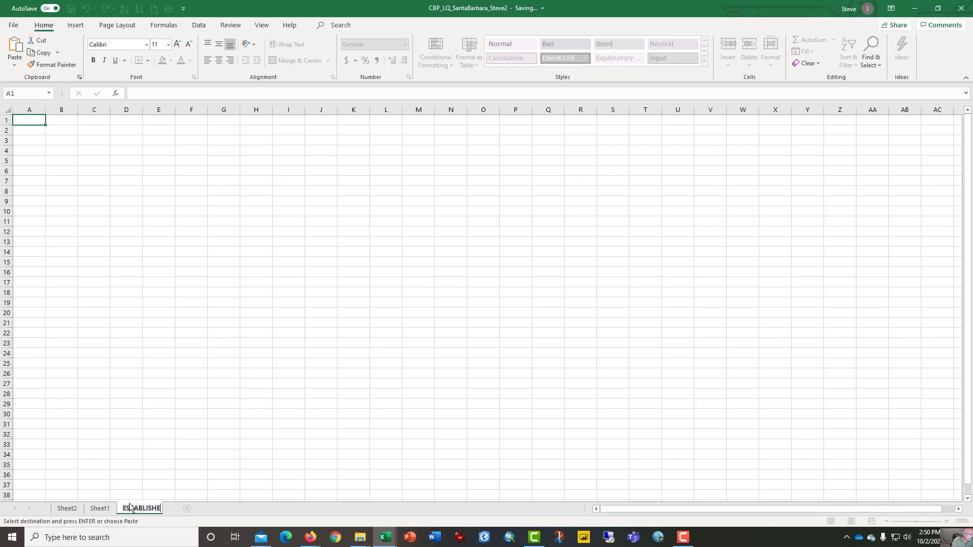
{"action": "key", "text": "Return"}
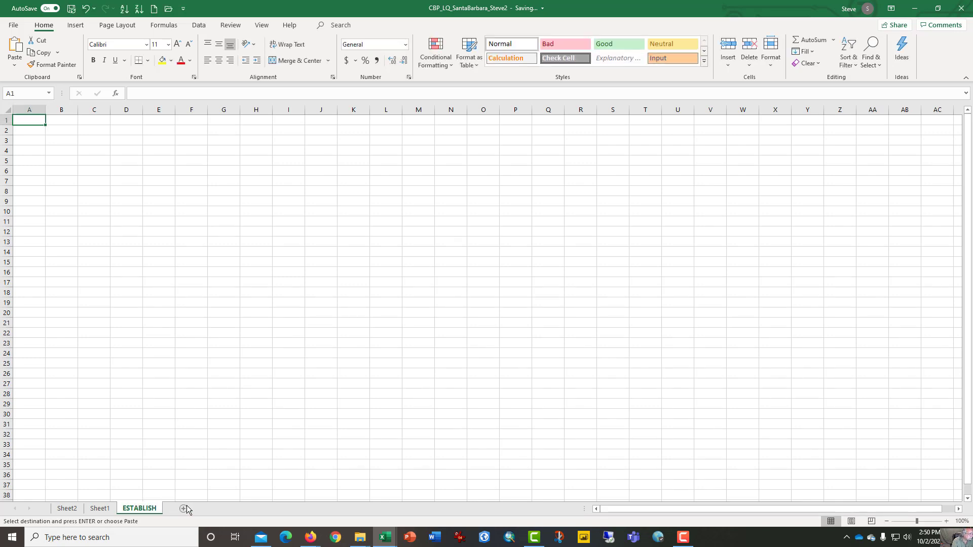
- Paste the copied PivotTable data as values only, starting at cell A1 of the ESTABLISH sheet
{"action": "left_click", "coordinate": [17, 70]}
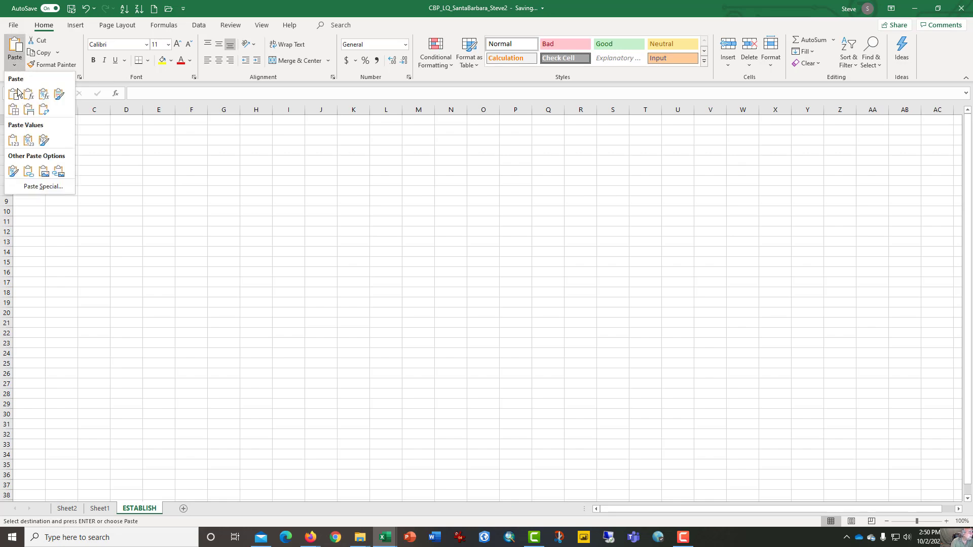
{"action": "left_click", "coordinate": [12, 139]}
{"action": "left_click", "coordinate": [69, 158]}
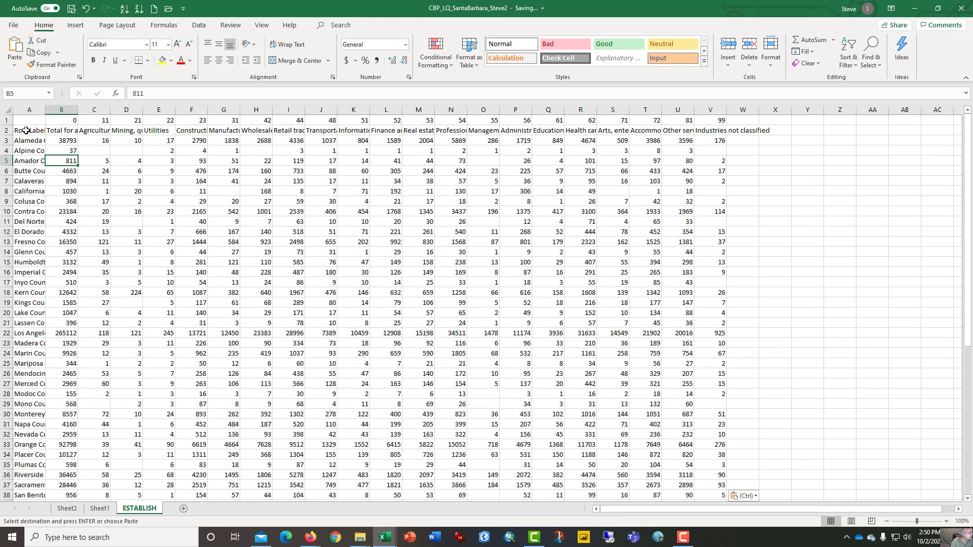
- Insert a blank row between the sector codes and the sector names row
{"action": "left_click", "coordinate": [29, 130]}
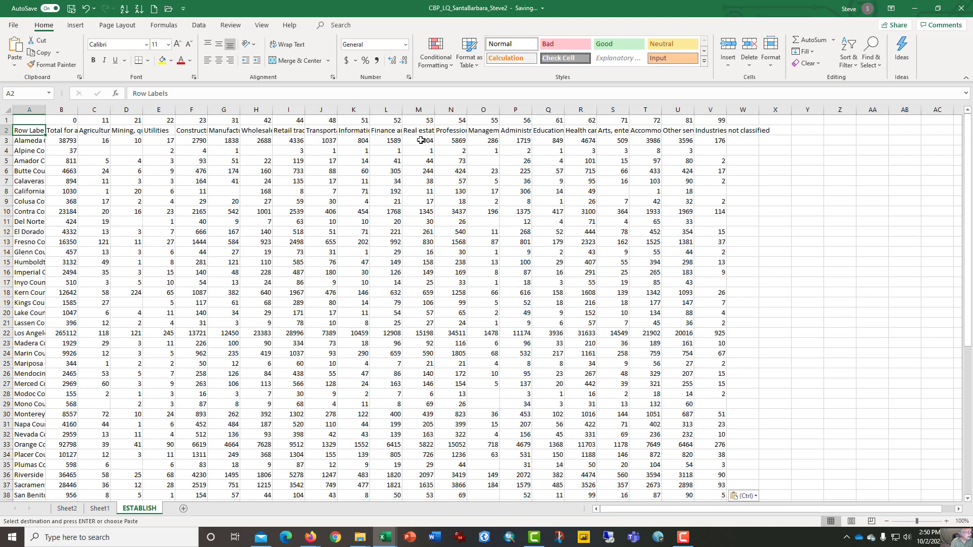
{"action": "key", "text": "ctrl+shift+Right"}
{"action": "key", "text": "ctrl+shift+Left"}
{"action": "key", "text": "alt"}
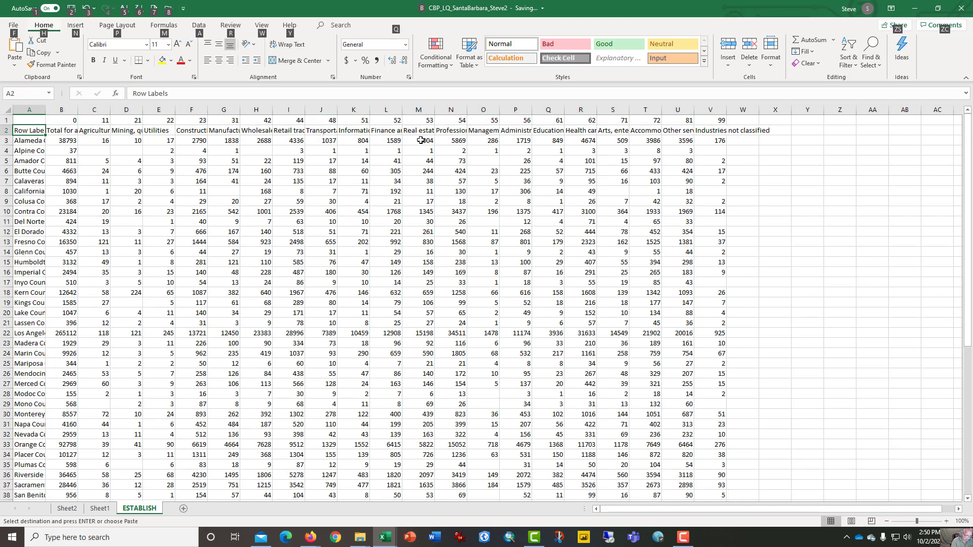
{"action": "key", "text": "h"}
{"action": "key", "text": "i"}
{"action": "key", "text": "r"}
{"action": "key", "text": "Down"}
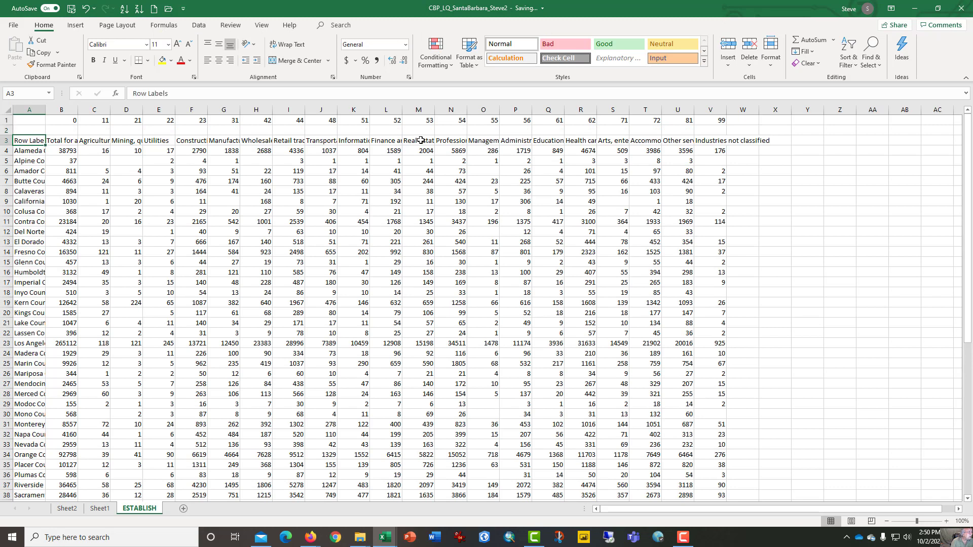
- Wrap the text of the sector name headers from Total for all sectors through Industries not classified
{"action": "key", "text": "Right"}
{"action": "key", "text": "shift+Right"}
{"action": "key", "text": "shift+Right"}
{"action": "key", "text": "shift+Right"}
{"action": "key", "text": "shift+Right"}
{"action": "key", "text": "shift+Right"}
{"action": "key", "text": "shift+Right"}
{"action": "key", "text": "shift+Right"}
{"action": "key", "text": "shift+Right"}
{"action": "key", "text": "shift+Right"}
{"action": "key", "text": "shift+Right"}
{"action": "key", "text": "shift+Right"}
{"action": "key", "text": "shift+Right"}
{"action": "key", "text": "shift+Right"}
{"action": "key", "text": "shift+Right"}
{"action": "key", "text": "shift+Right"}
{"action": "key", "text": "shift+Right"}
{"action": "key", "text": "shift+Right"}
{"action": "key", "text": "shift+Right"}
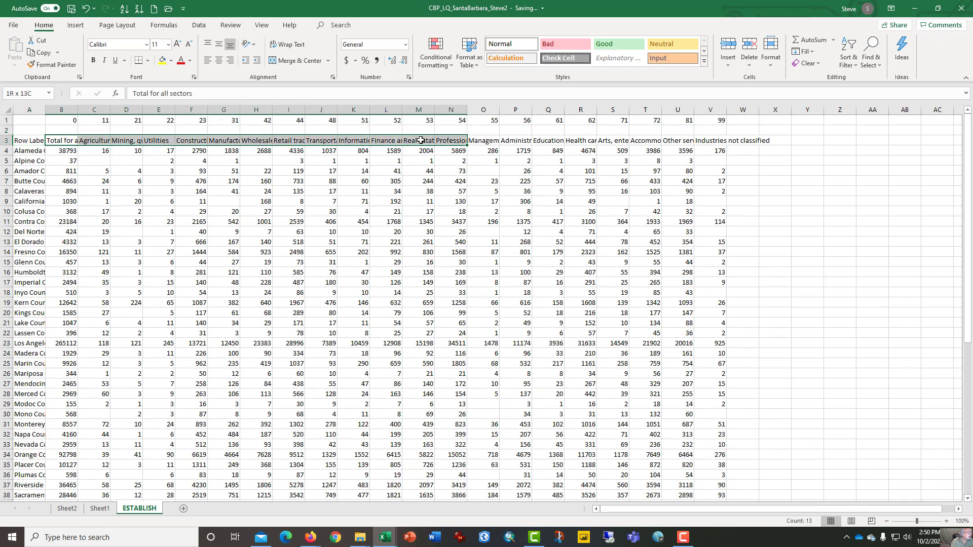
{"action": "key", "text": "shift+Right"}
{"action": "key", "text": "shift+Right"}
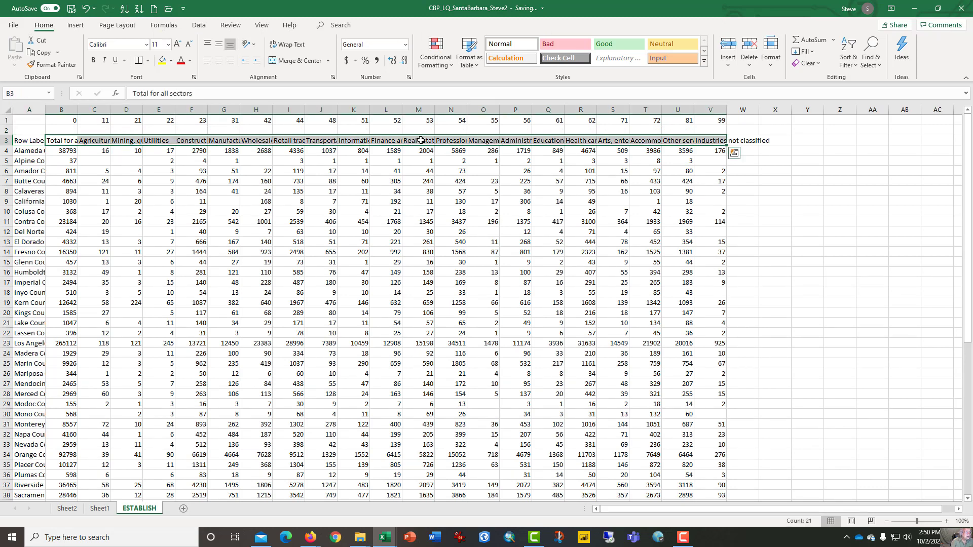
{"action": "left_click", "coordinate": [298, 50]}
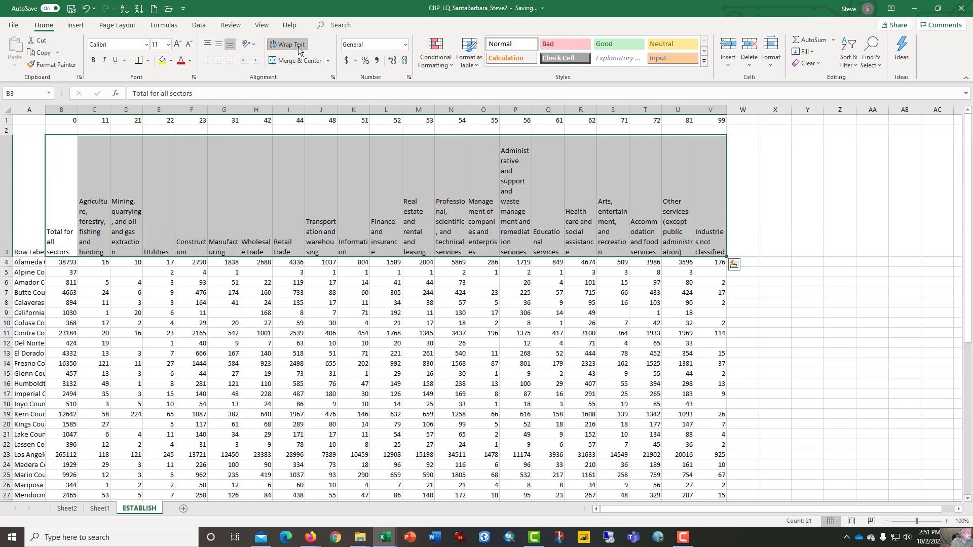
{"action": "key", "text": "ctrl+z"}
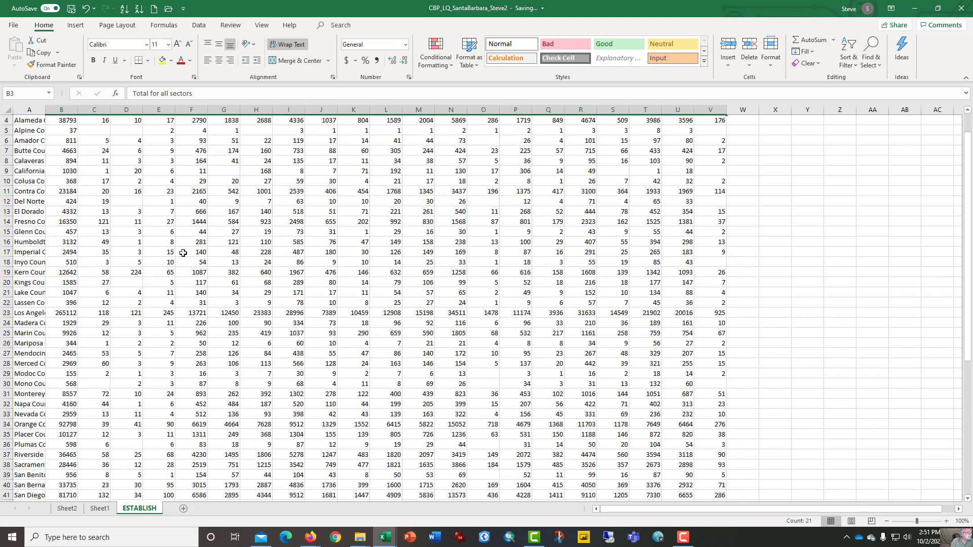
{"action": "key", "text": "ctrl+y"}
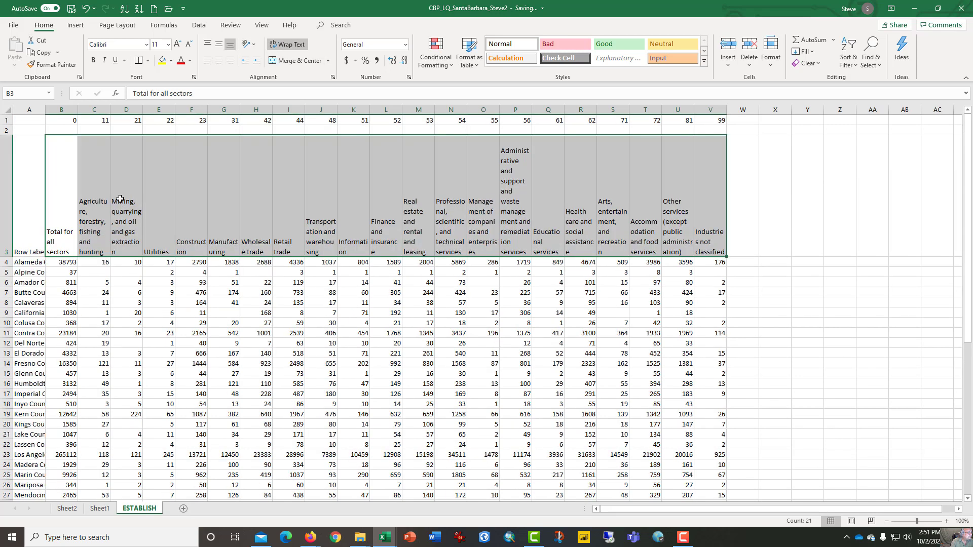
- Replace the Row Labels header with COUNTIES and widen column A to show more of the county names
{"action": "left_click", "coordinate": [32, 239]}
{"action": "type", "text": "COUNTIES"}
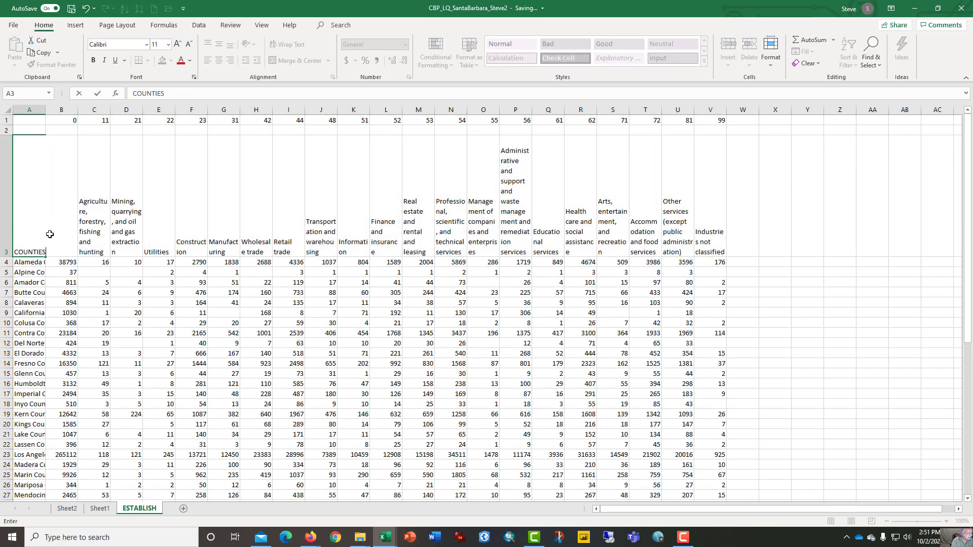
{"action": "key", "text": "Up"}
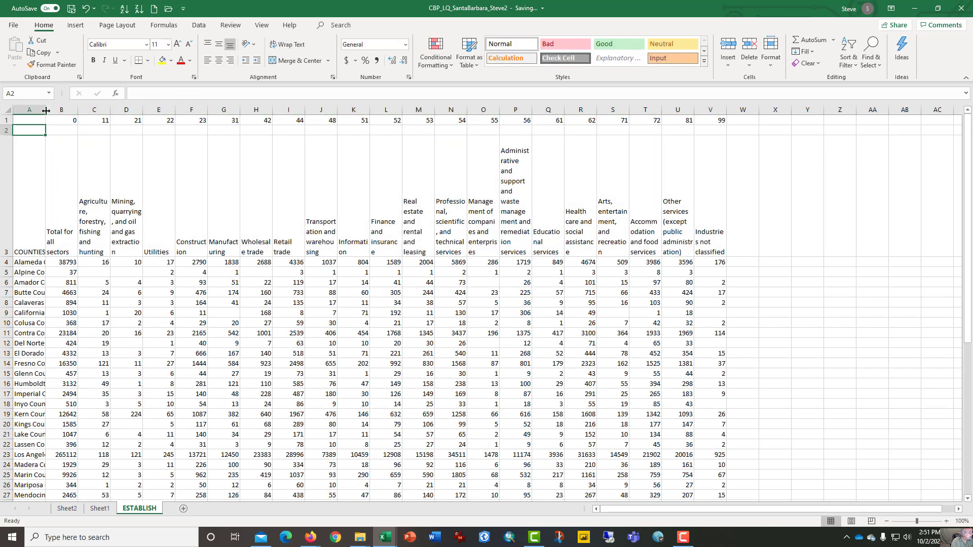
{"action": "left_click_drag", "start_coordinate": [46, 110], "coordinate": [75, 110]}
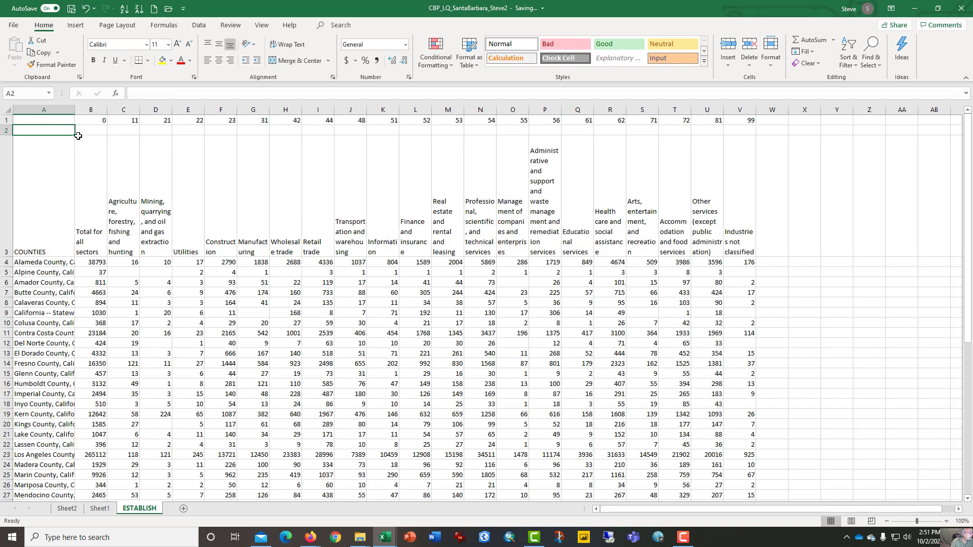
- Highlight the Santa Barbara County row in yellow from its name through the last sector column
{"action": "left_click", "coordinate": [56, 251]}
{"action": "scroll", "coordinate": [56, 258], "scroll_direction": "down", "scroll_amount": 7}
{"action": "scroll", "coordinate": [56, 258], "scroll_direction": "down", "scroll_amount": 1}
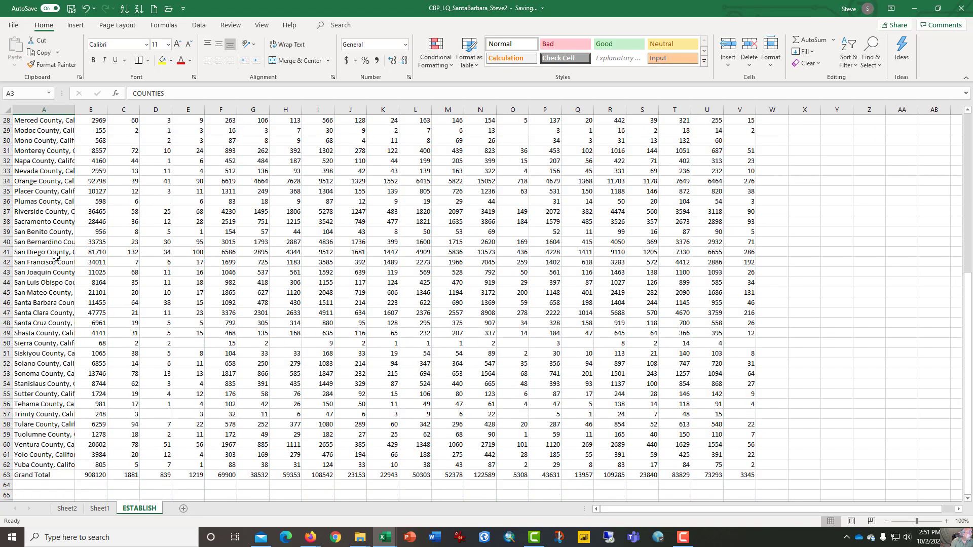
{"action": "scroll", "coordinate": [56, 258], "scroll_direction": "up", "scroll_amount": 1}
{"action": "scroll", "coordinate": [56, 258], "scroll_direction": "down", "scroll_amount": 1}
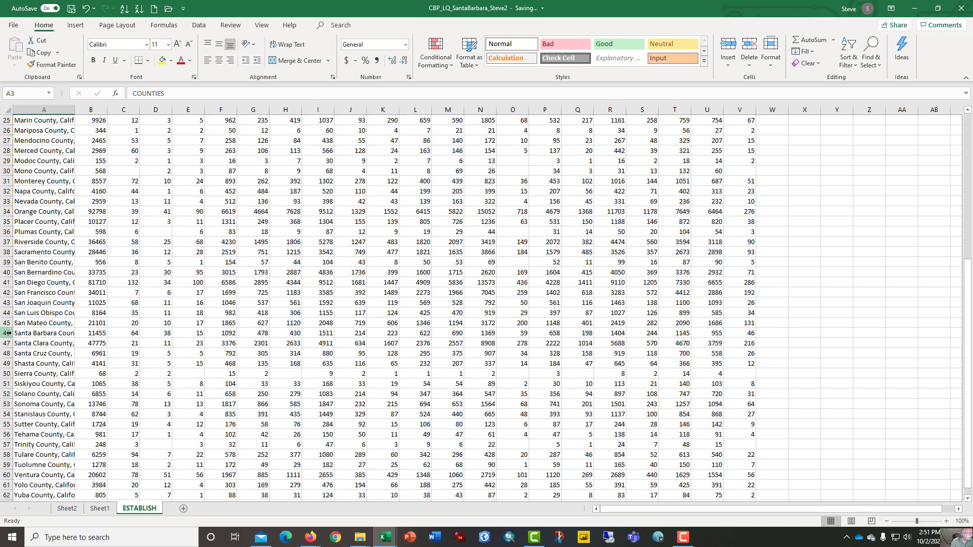
{"action": "left_click_drag", "start_coordinate": [19, 335], "coordinate": [741, 337]}
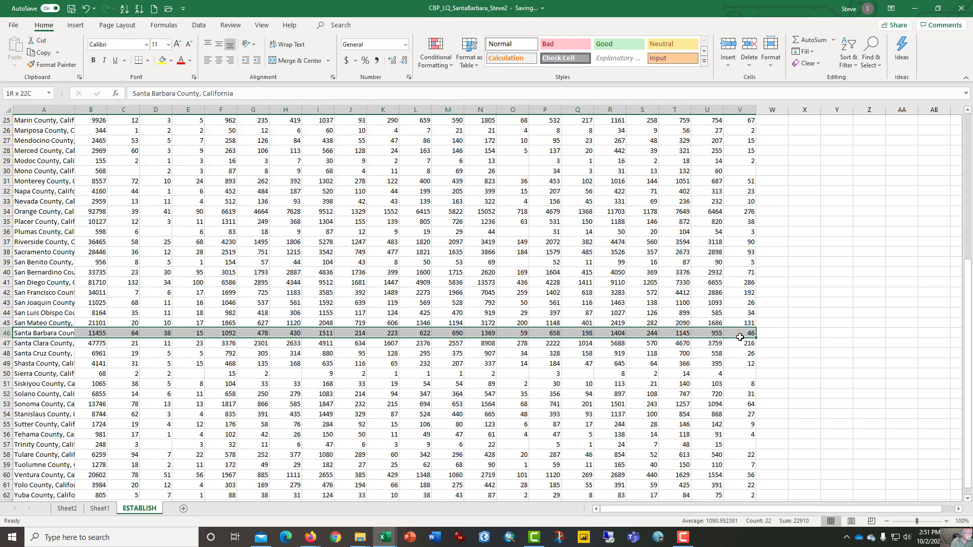
{"action": "left_click", "coordinate": [162, 60]}
{"action": "left_click", "coordinate": [183, 353]}
- Move the Grand Total row down to row 64, leaving a blank row below the last county
{"action": "scroll", "coordinate": [153, 364], "scroll_direction": "down", "scroll_amount": 5}
{"action": "left_click", "coordinate": [47, 353]}
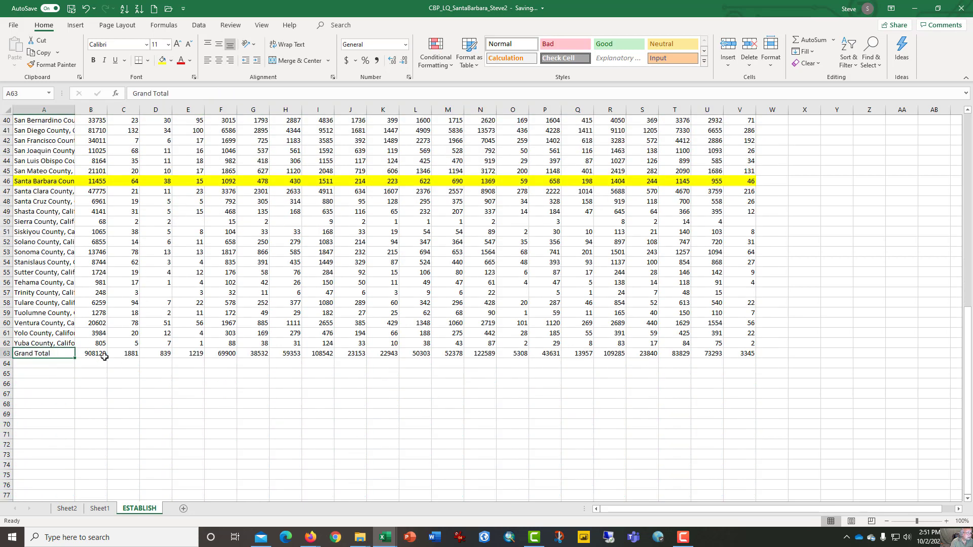
{"action": "key", "text": "ctrl+shift+Right"}
{"action": "key", "text": "ctrl+x"}
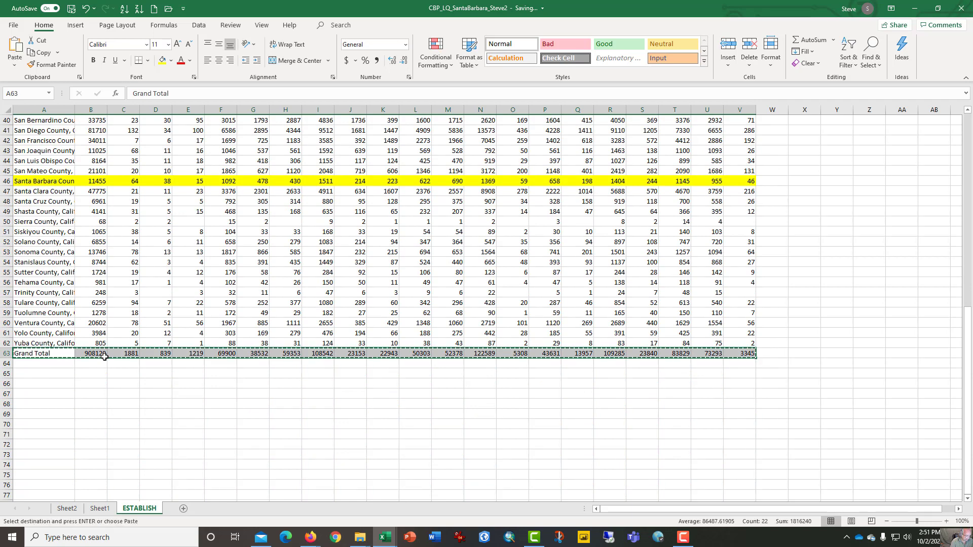
{"action": "key", "text": "Down"}
{"action": "key", "text": "ctrl+v"}
{"action": "key", "text": "Up"}
{"action": "key", "text": "Down"}
- Review the Total for all sectors column from the Grand Total row up to its header
{"action": "key", "text": "Right"}
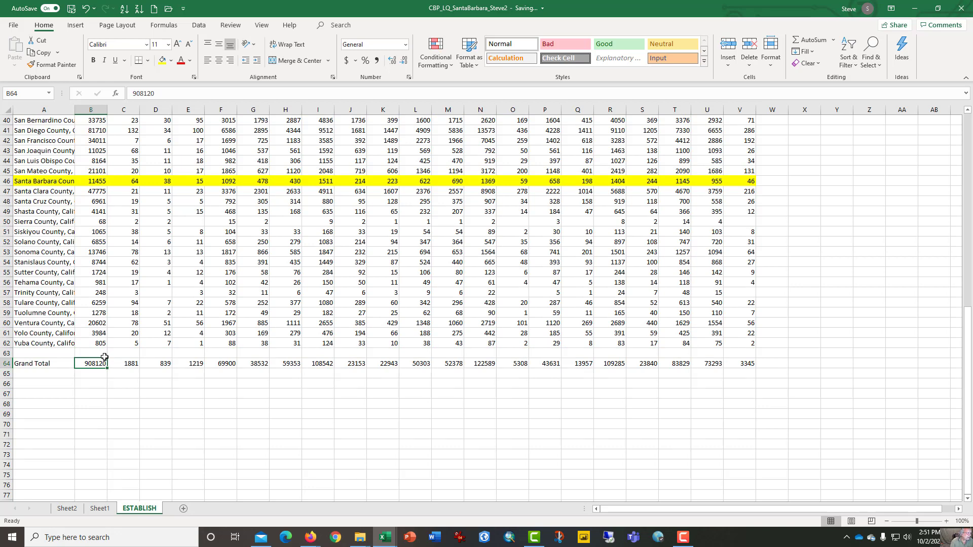
{"action": "key", "text": "Up"}
{"action": "key", "text": "Up"}
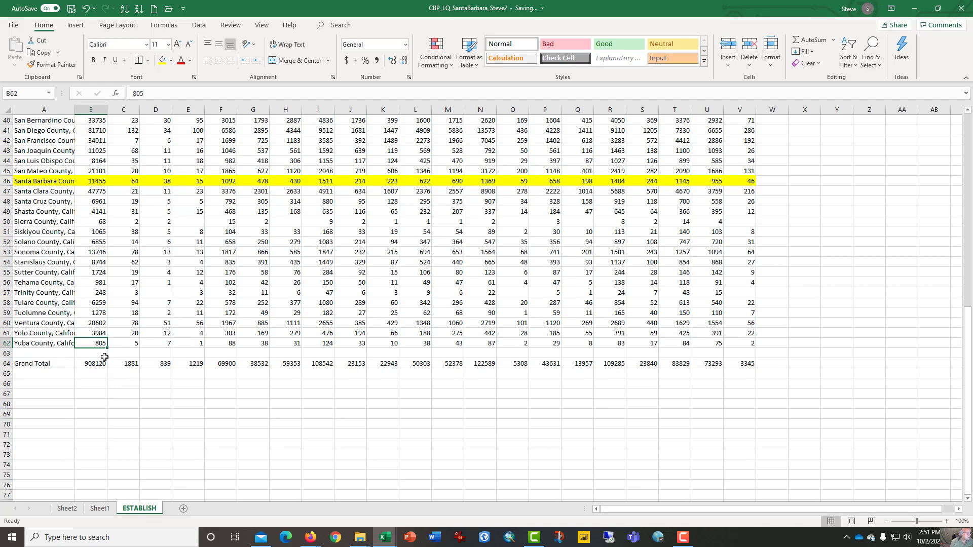
{"action": "key", "text": "ctrl+Up"}
{"action": "key", "text": "Down"}
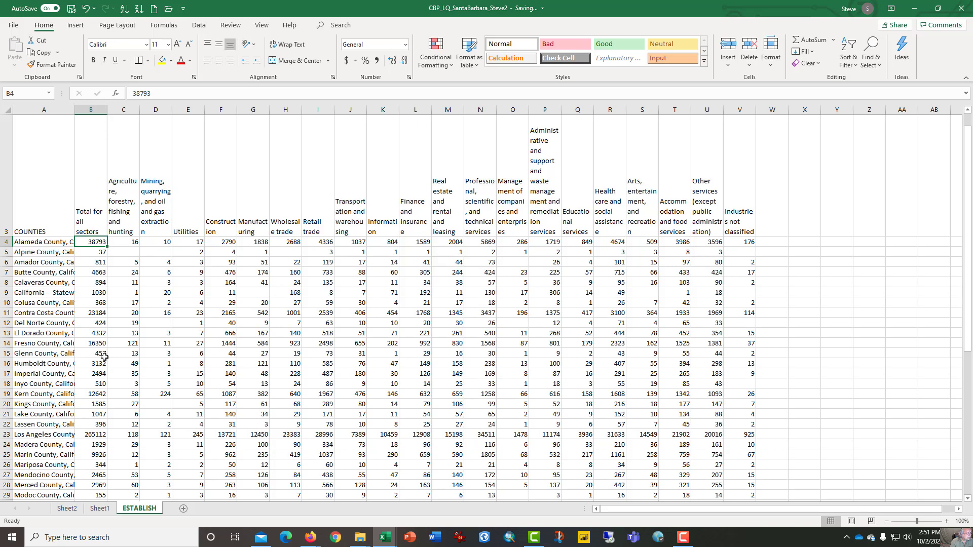
{"action": "key", "text": "ctrl+Up"}
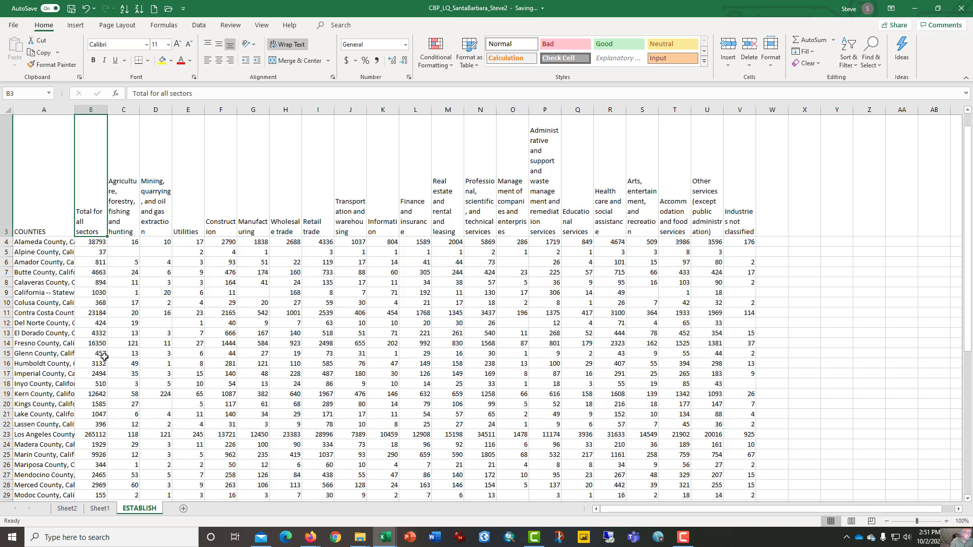
- Copy the NAICS codes and sector headers in B1:V3, from Total for all sectors through Industries not classified
{"action": "key", "text": "ctrl+Up"}
{"action": "key", "text": "Down"}
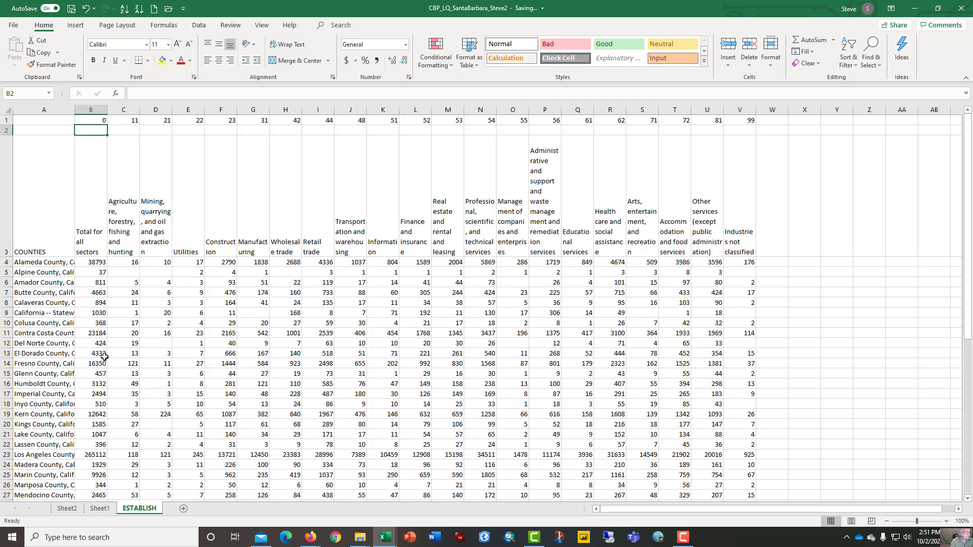
{"action": "key", "text": "Up"}
{"action": "key", "text": "shift+Down"}
{"action": "key", "text": "shift+Down"}
{"action": "key", "text": "shift+Right"}
{"action": "key", "text": "shift+Right"}
{"action": "key", "text": "shift+Right"}
{"action": "key", "text": "shift+Right"}
{"action": "key", "text": "shift+Right"}
{"action": "key", "text": "shift+Right"}
{"action": "key", "text": "shift+Right"}
{"action": "key", "text": "shift+Right"}
{"action": "key", "text": "shift+Right"}
{"action": "key", "text": "shift+Right"}
{"action": "key", "text": "shift+Right"}
{"action": "key", "text": "shift+Right"}
{"action": "key", "text": "shift+Right"}
{"action": "key", "text": "shift+Right"}
{"action": "key", "text": "shift+Right"}
{"action": "key", "text": "shift+Right"}
{"action": "key", "text": "shift+Right"}
{"action": "key", "text": "shift+Right"}
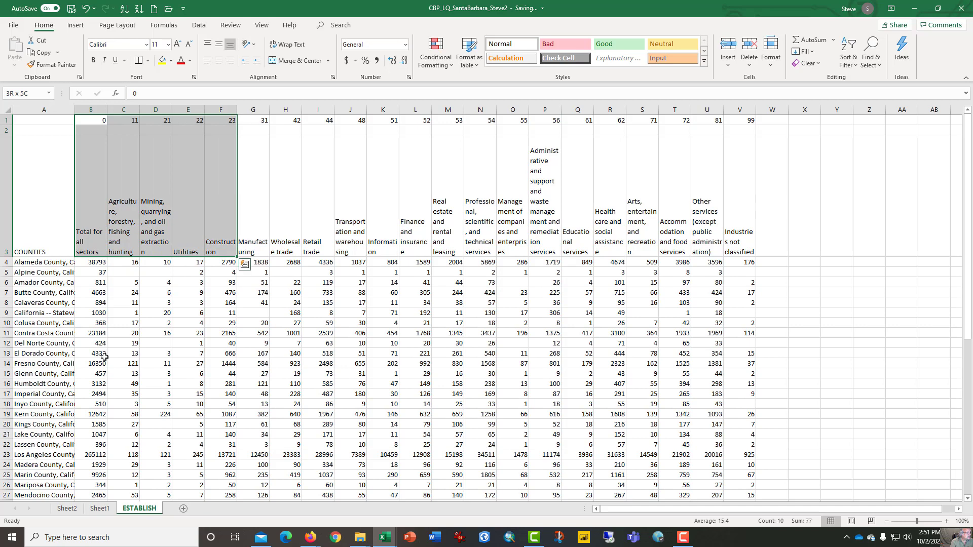
{"action": "key", "text": "shift+Right"}
{"action": "key", "text": "shift+Right"}
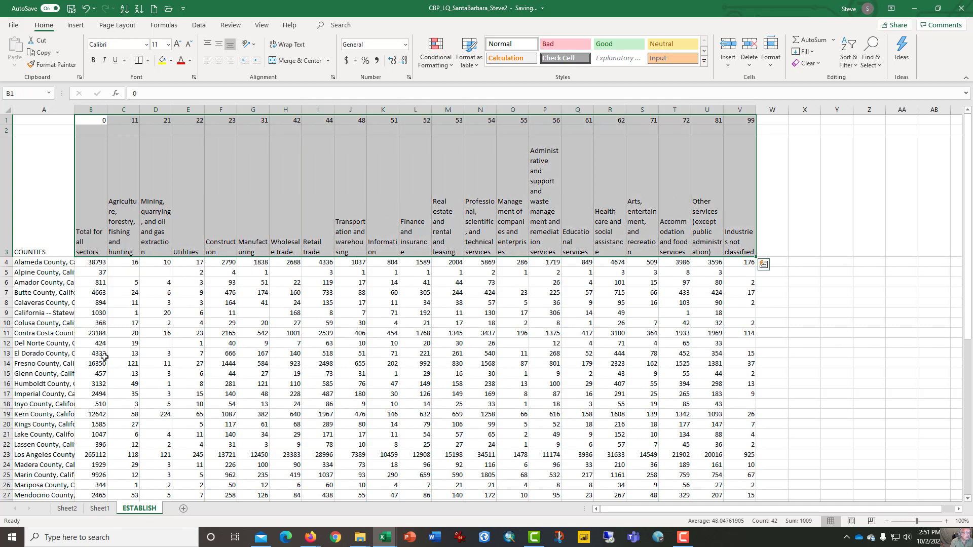
{"action": "key", "text": "ctrl+c"}
- Try to paste the copied NAICS codes and sector headers starting at cell AA1
{"action": "key", "text": "Right"}
{"action": "key", "text": "Right"}
{"action": "key", "text": "Right"}
{"action": "key", "text": "Right"}
{"action": "key", "text": "Right"}
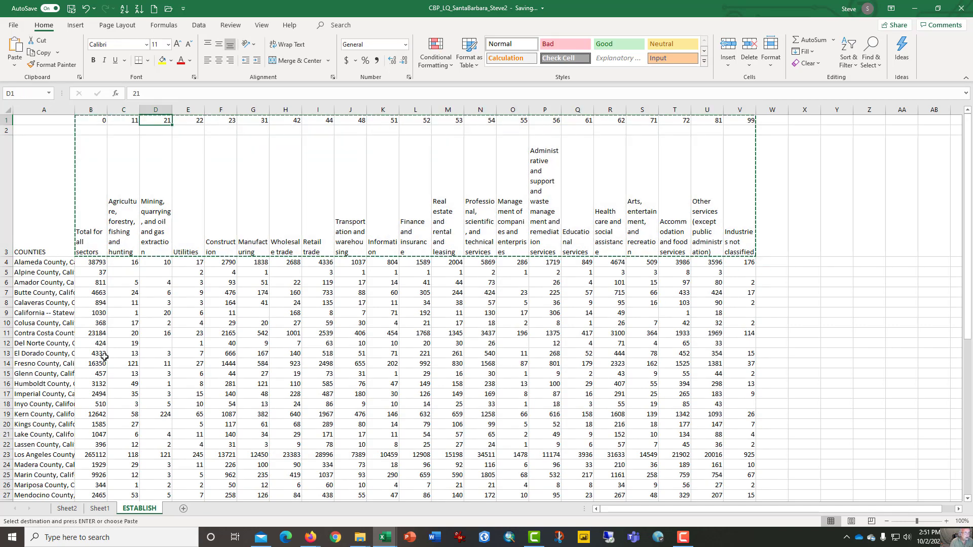
{"action": "key", "text": "Right"}
{"action": "key", "text": "Right"}
{"action": "key", "text": "Right"}
{"action": "key", "text": "Right"}
{"action": "key", "text": "Right"}
{"action": "key", "text": "Right"}
{"action": "key", "text": "Right"}
{"action": "key", "text": "Right"}
{"action": "key", "text": "Right"}
{"action": "key", "text": "Right"}
{"action": "key", "text": "Right"}
{"action": "key", "text": "Right"}
{"action": "key", "text": "Right"}
{"action": "key", "text": "Right"}
{"action": "key", "text": "Right"}
{"action": "key", "text": "Right"}
{"action": "key", "text": "Right"}
{"action": "key", "text": "Right"}
{"action": "key", "text": "Right"}
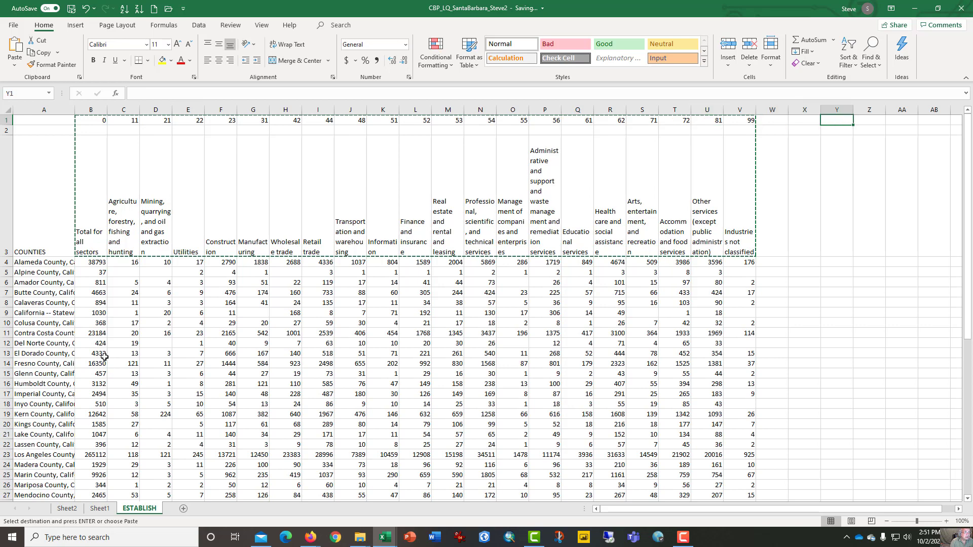
{"action": "key", "text": "Right"}
{"action": "key", "text": "Return"}
{"action": "key", "text": "Left"}
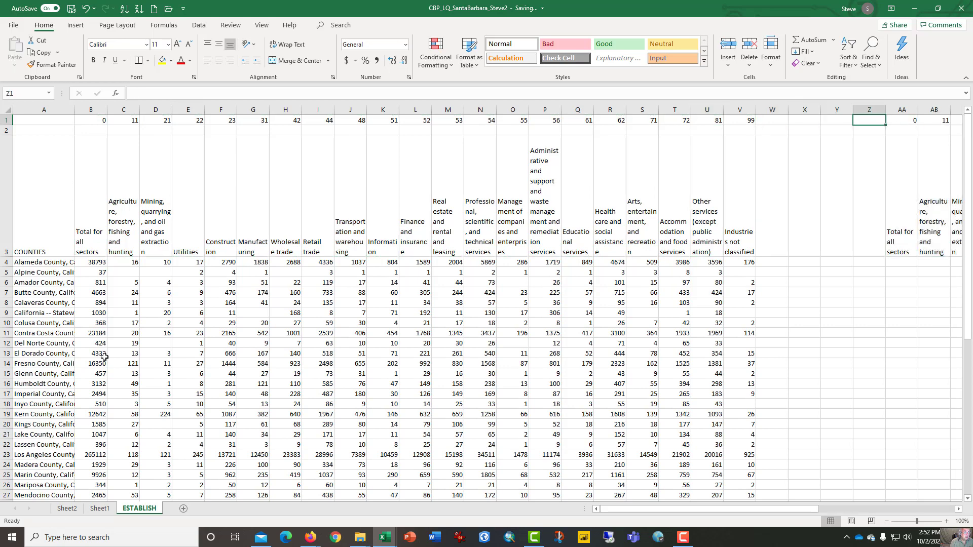
{"action": "key", "text": "ctrl+z"}
- Paste the copied codes and sector headers starting at W1, directly beside the original block, and apply the Good cell style
{"action": "key", "text": "Left"}
{"action": "key", "text": "Left"}
{"action": "key", "text": "Left"}
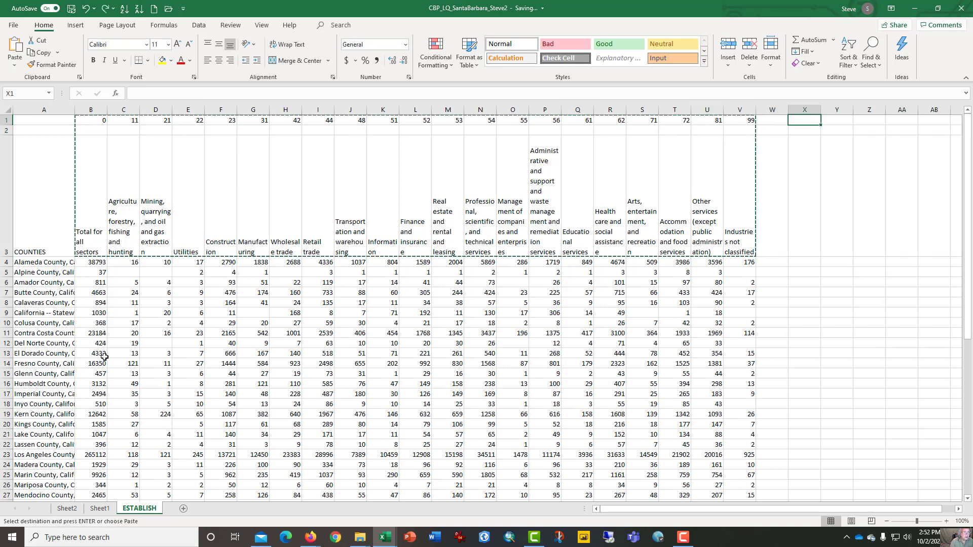
{"action": "key", "text": "ctrl+v"}
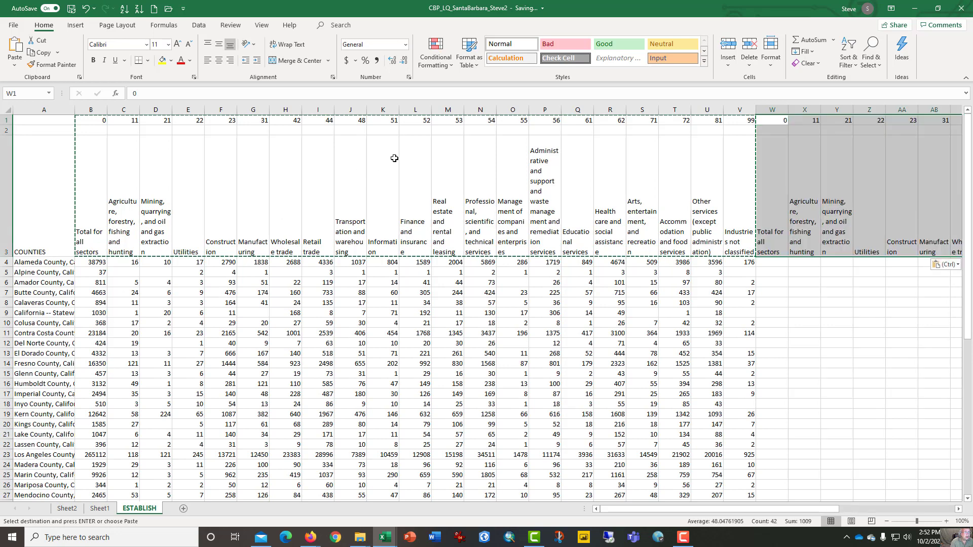
{"action": "left_click", "coordinate": [616, 46]}
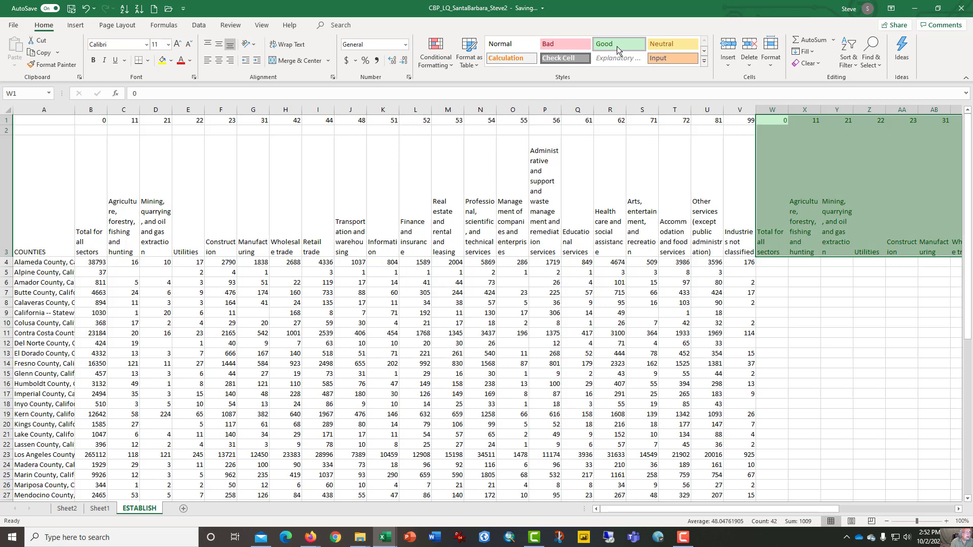
- Review the green header block against the original count columns, ending at Alameda County's total for all sectors in B4
{"action": "key", "text": "Right"}
{"action": "key", "text": "Right"}
{"action": "key", "text": "Right"}
{"action": "key", "text": "Right"}
{"action": "key", "text": "Right"}
{"action": "key", "text": "Right"}
{"action": "key", "text": "Right"}
{"action": "key", "text": "Right"}
{"action": "key", "text": "Right"}
{"action": "key", "text": "Right"}
{"action": "key", "text": "Down"}
{"action": "key", "text": "Down"}
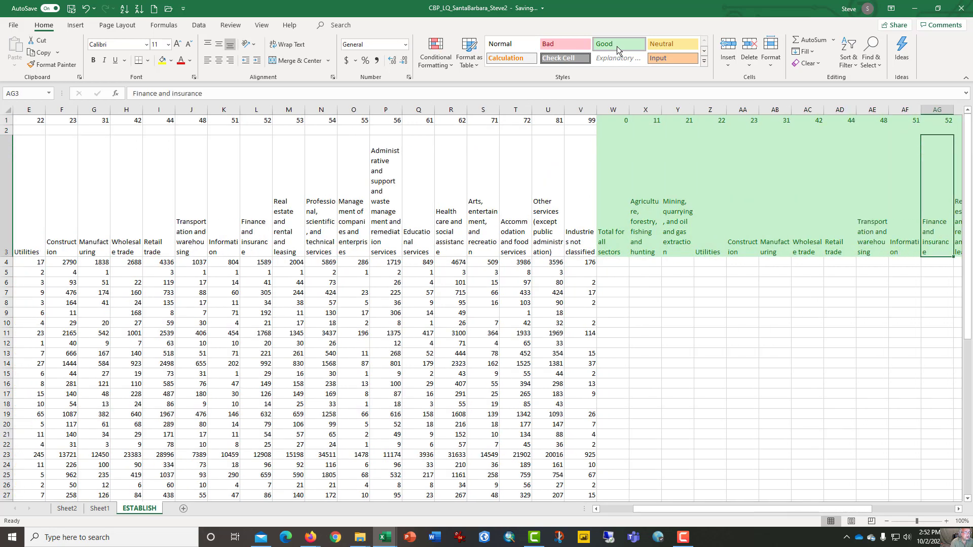
{"action": "key", "text": "Down"}
{"action": "key", "text": "Down"}
{"action": "key", "text": "Down"}
{"action": "key", "text": "Down"}
{"action": "key", "text": "Down"}
{"action": "key", "text": "Down"}
{"action": "key", "text": "Down"}
{"action": "key", "text": "Down"}
{"action": "key", "text": "Left"}
{"action": "key", "text": "Left"}
{"action": "key", "text": "Left"}
{"action": "key", "text": "Left"}
{"action": "key", "text": "Left"}
{"action": "key", "text": "Left"}
{"action": "key", "text": "Left"}
{"action": "key", "text": "Left"}
{"action": "key", "text": "Left"}
{"action": "key", "text": "Left"}
{"action": "key", "text": "Left"}
{"action": "key", "text": "Left"}
{"action": "key", "text": "Left"}
{"action": "key", "text": "Left"}
{"action": "key", "text": "Left"}
{"action": "key", "text": "Left"}
{"action": "key", "text": "Left"}
{"action": "key", "text": "Left"}
{"action": "key", "text": "Left"}
{"action": "key", "text": "Left"}
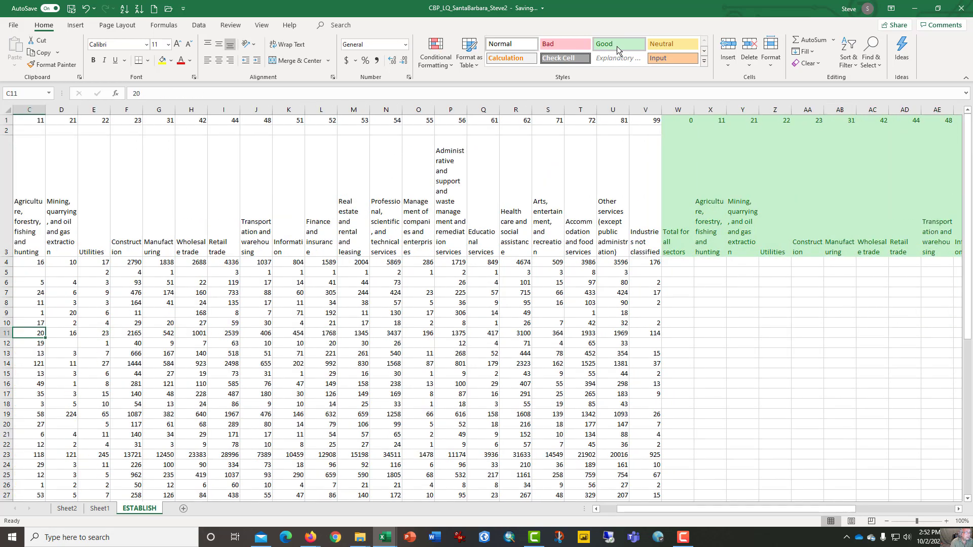
{"action": "key", "text": "Left"}
{"action": "key", "text": "Left"}
{"action": "key", "text": "Up"}
{"action": "key", "text": "Up"}
{"action": "key", "text": "Up"}
{"action": "key", "text": "Up"}
{"action": "key", "text": "Up"}
{"action": "key", "text": "Up"}
{"action": "key", "text": "Up"}
{"action": "key", "text": "Right"}
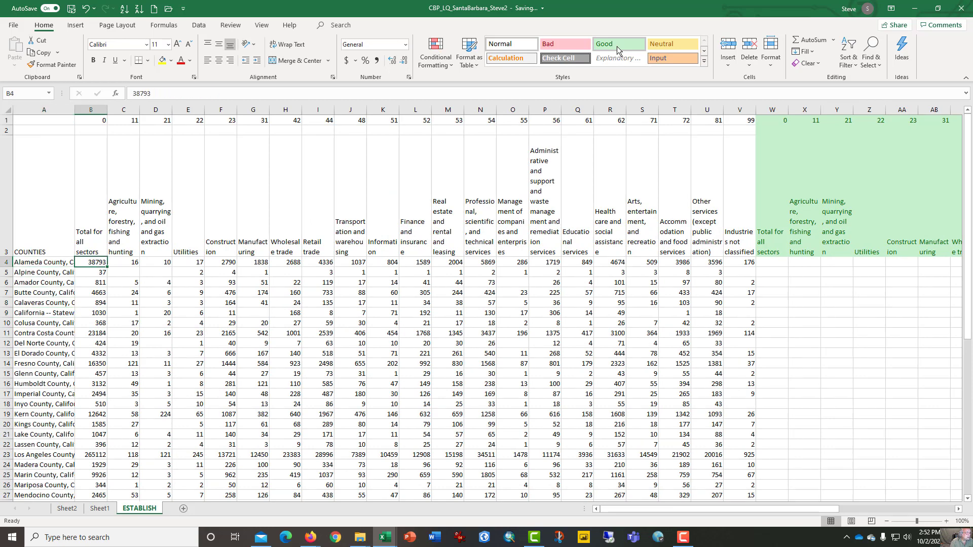
- Enter the formula =B4/B$64 in W4, dividing Alameda County's total for all sectors by the Grand Total with the row locked
{"action": "key", "text": "Right"}
{"action": "key", "text": "Right"}
{"action": "key", "text": "Right"}
{"action": "key", "text": "Right"}
{"action": "key", "text": "Right"}
{"action": "key", "text": "Right"}
{"action": "key", "text": "Right"}
{"action": "key", "text": "Right"}
{"action": "key", "text": "Right"}
{"action": "key", "text": "Right"}
{"action": "key", "text": "Right"}
{"action": "key", "text": "Right"}
{"action": "key", "text": "Right"}
{"action": "key", "text": "Right"}
{"action": "key", "text": "Right"}
{"action": "key", "text": "Right"}
{"action": "key", "text": "Right"}
{"action": "key", "text": "Right"}
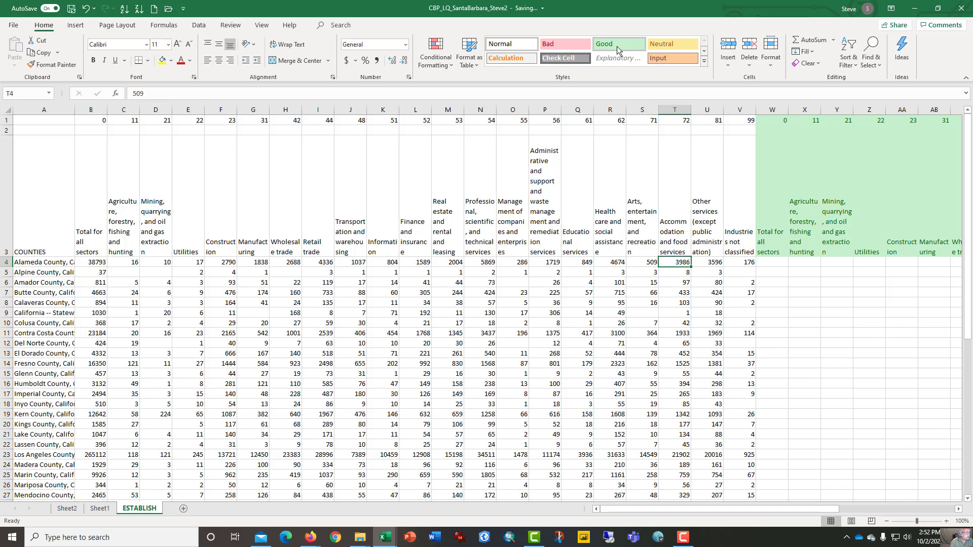
{"action": "key", "text": "Right"}
{"action": "key", "text": "Right"}
{"action": "key", "text": "Right"}
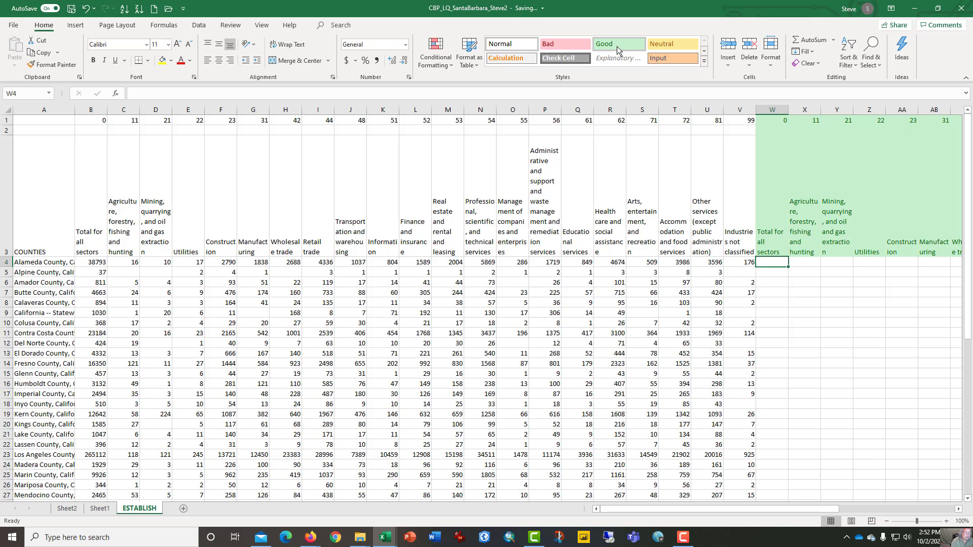
{"action": "type", "text": "="}
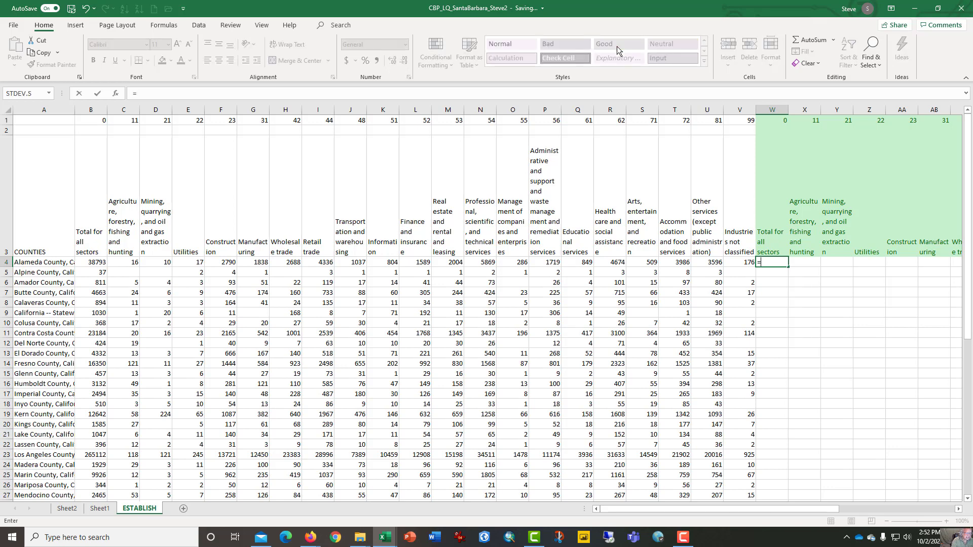
{"action": "key", "text": "Left"}
{"action": "key", "text": "Left"}
{"action": "key", "text": "Left"}
{"action": "key", "text": "Left"}
{"action": "key", "text": "Left"}
{"action": "key", "text": "Left"}
{"action": "key", "text": "Left"}
{"action": "key", "text": "Left"}
{"action": "key", "text": "Left"}
{"action": "key", "text": "Left"}
{"action": "key", "text": "Left"}
{"action": "key", "text": "Left"}
{"action": "key", "text": "Left"}
{"action": "key", "text": "Left"}
{"action": "key", "text": "Left"}
{"action": "key", "text": "Left"}
{"action": "key", "text": "Left"}
{"action": "key", "text": "Left"}
{"action": "key", "text": "Left"}
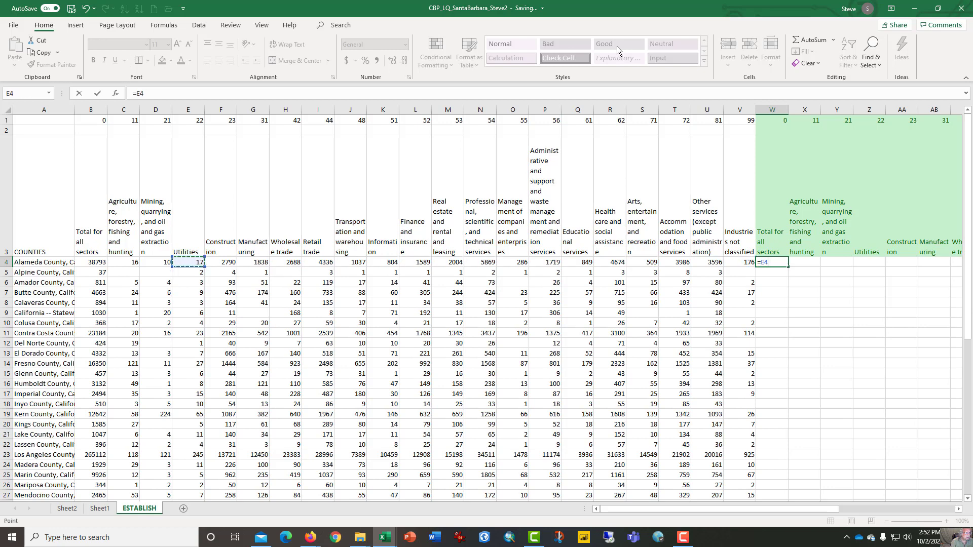
{"action": "key", "text": "Left"}
{"action": "key", "text": "Left"}
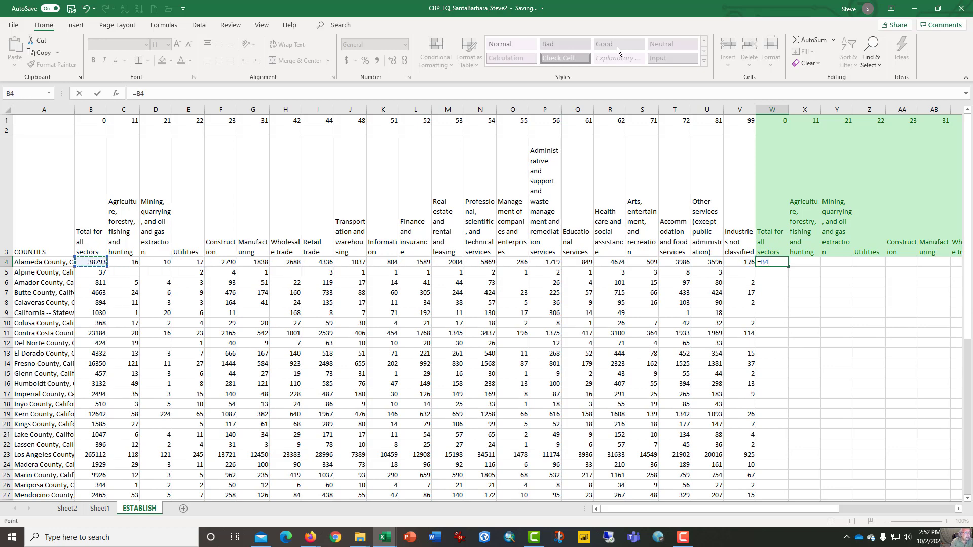
{"action": "type", "text": "/"}
{"action": "key", "text": "Left"}
{"action": "key", "text": "Left"}
{"action": "key", "text": "Left"}
{"action": "key", "text": "Left"}
{"action": "key", "text": "Left"}
{"action": "key", "text": "Left"}
{"action": "key", "text": "Left"}
{"action": "key", "text": "Left"}
{"action": "key", "text": "Left"}
{"action": "key", "text": "Left"}
{"action": "key", "text": "Left"}
{"action": "key", "text": "Left"}
{"action": "key", "text": "Left"}
{"action": "key", "text": "Left"}
{"action": "key", "text": "Left"}
{"action": "key", "text": "Left"}
{"action": "key", "text": "Left"}
{"action": "key", "text": "Left"}
{"action": "key", "text": "Left"}
{"action": "key", "text": "Left"}
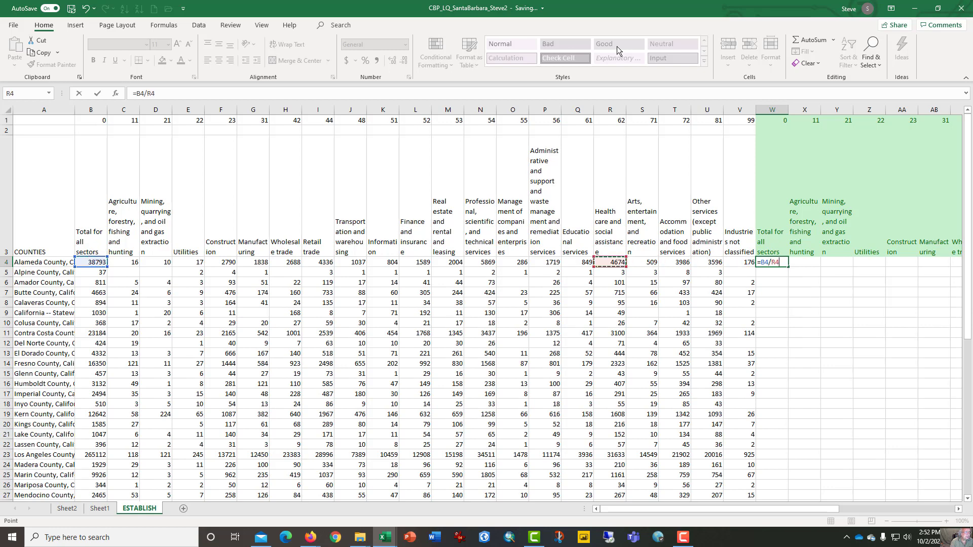
{"action": "key", "text": "Left"}
{"action": "key", "text": "Left"}
{"action": "key", "text": "Right"}
{"action": "key", "text": "ctrl+Down"}
{"action": "key", "text": "ctrl+Down"}
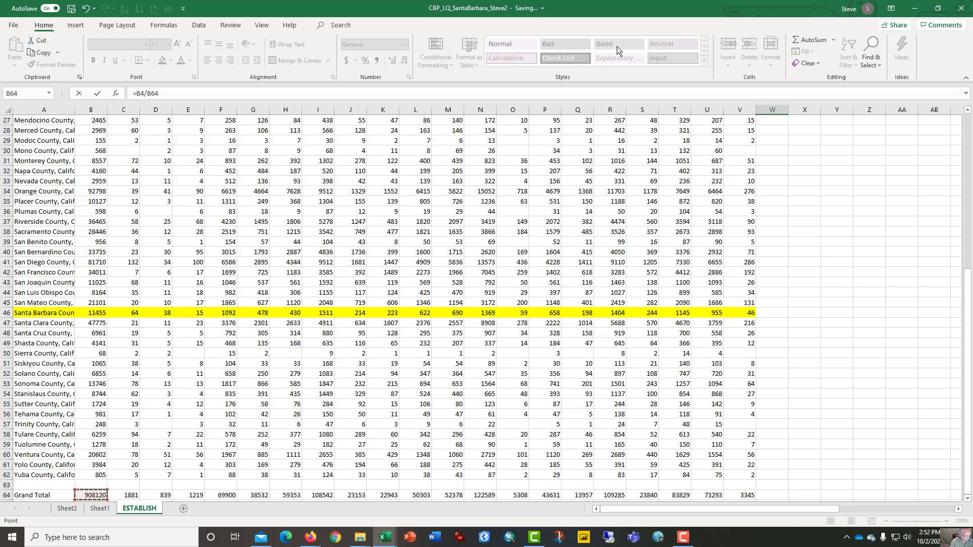
{"action": "key", "text": "F4"}
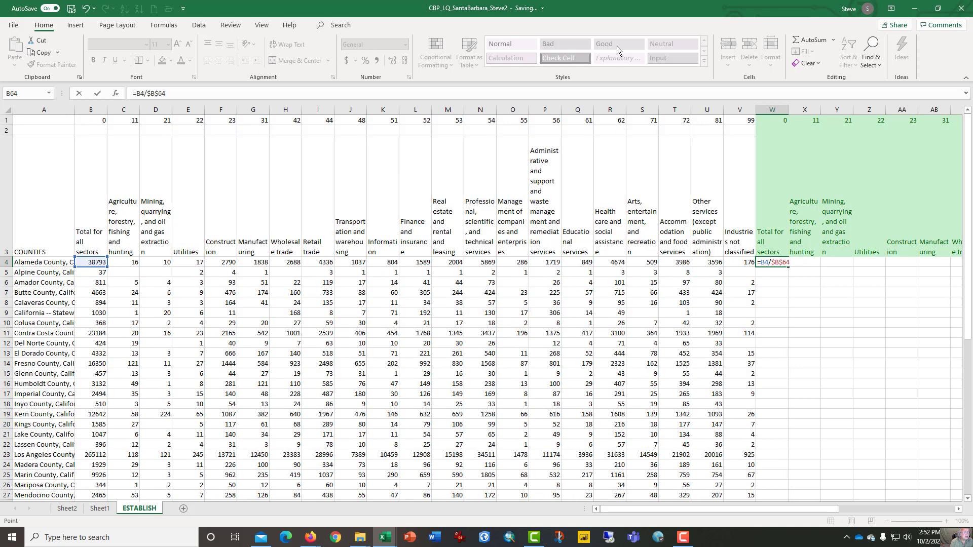
{"action": "key", "text": "F4"}
{"action": "key", "text": "ctrl+Return"}
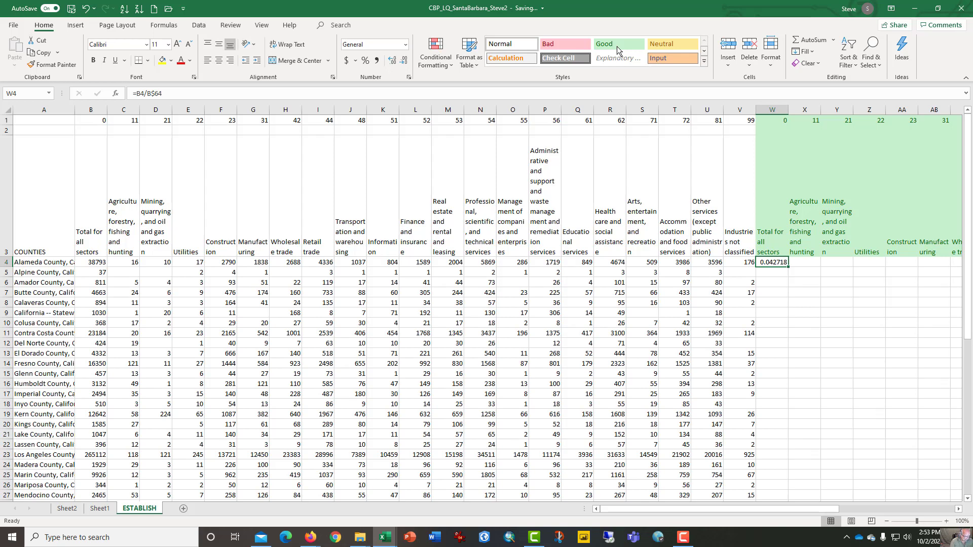
- Copy the W4 share formula down column W through the Grand Total in row 64
{"action": "key", "text": "ctrl+c"}
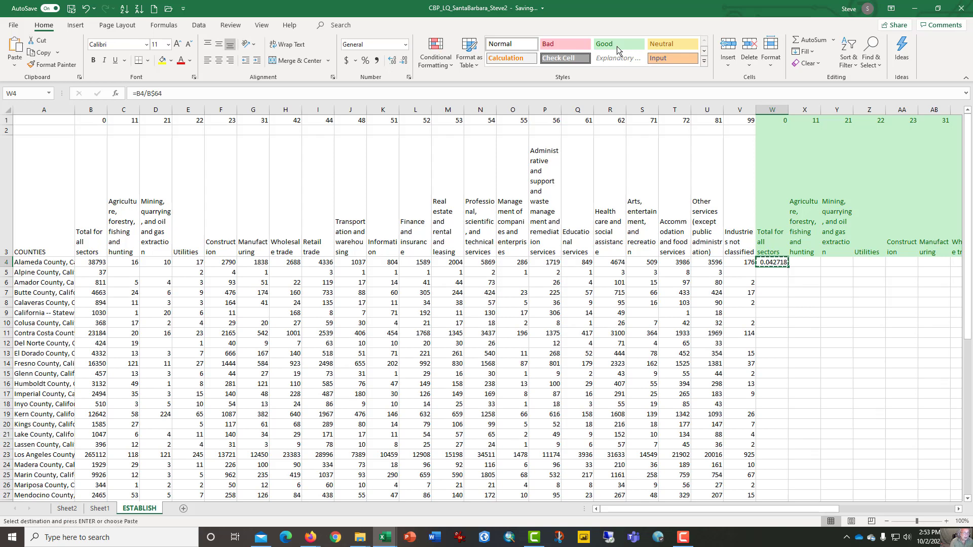
{"action": "key", "text": "shift+Down"}
{"action": "key", "text": "shift+Down"}
{"action": "key", "text": "shift+Down"}
{"action": "key", "text": "shift+Down"}
{"action": "key", "text": "shift+Down"}
{"action": "key", "text": "shift+Down"}
{"action": "key", "text": "shift+Down"}
{"action": "key", "text": "shift+Down"}
{"action": "key", "text": "shift+Down"}
{"action": "key", "text": "shift+Down"}
{"action": "key", "text": "shift+Down"}
{"action": "key", "text": "shift+Down"}
{"action": "key", "text": "shift+Down"}
{"action": "key", "text": "shift+Down"}
{"action": "key", "text": "shift+Down"}
{"action": "key", "text": "shift+Down"}
{"action": "key", "text": "shift+Down"}
{"action": "key", "text": "shift+Down"}
{"action": "key", "text": "shift+Down"}
{"action": "key", "text": "shift+Down"}
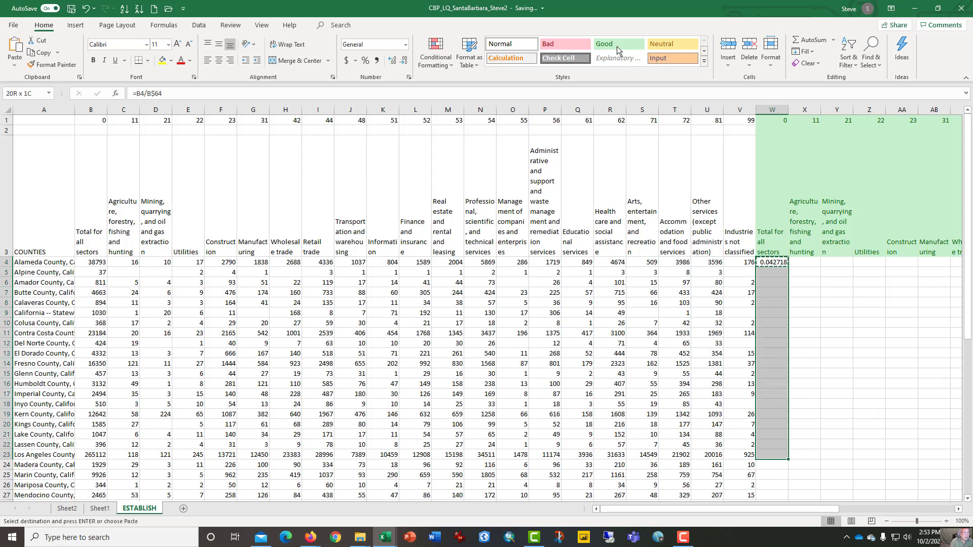
{"action": "key", "text": "shift+Down"}
{"action": "key", "text": "shift+Down"}
{"action": "key", "text": "shift+Down"}
{"action": "key", "text": "shift+Down"}
{"action": "key", "text": "shift+Down"}
{"action": "key", "text": "shift+Down"}
{"action": "key", "text": "shift+Down"}
{"action": "key", "text": "shift+Down"}
{"action": "key", "text": "shift+Down"}
{"action": "key", "text": "shift+Down"}
{"action": "key", "text": "shift+Down"}
{"action": "key", "text": "shift+Down"}
{"action": "key", "text": "shift+Down"}
{"action": "key", "text": "shift+Down"}
{"action": "key", "text": "shift+Down"}
{"action": "key", "text": "shift+Down"}
{"action": "key", "text": "shift+Down"}
{"action": "key", "text": "shift+Down"}
{"action": "key", "text": "shift+Down"}
{"action": "key", "text": "shift+Down"}
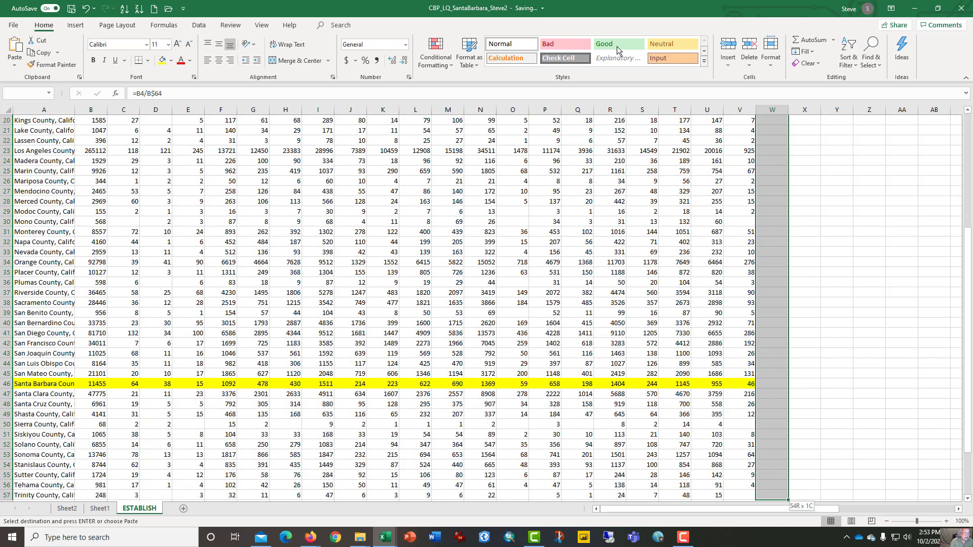
{"action": "key", "text": "shift+Up"}
{"action": "key", "text": "shift+Up"}
{"action": "key", "text": "shift+Up"}
{"action": "key", "text": "shift+Up"}
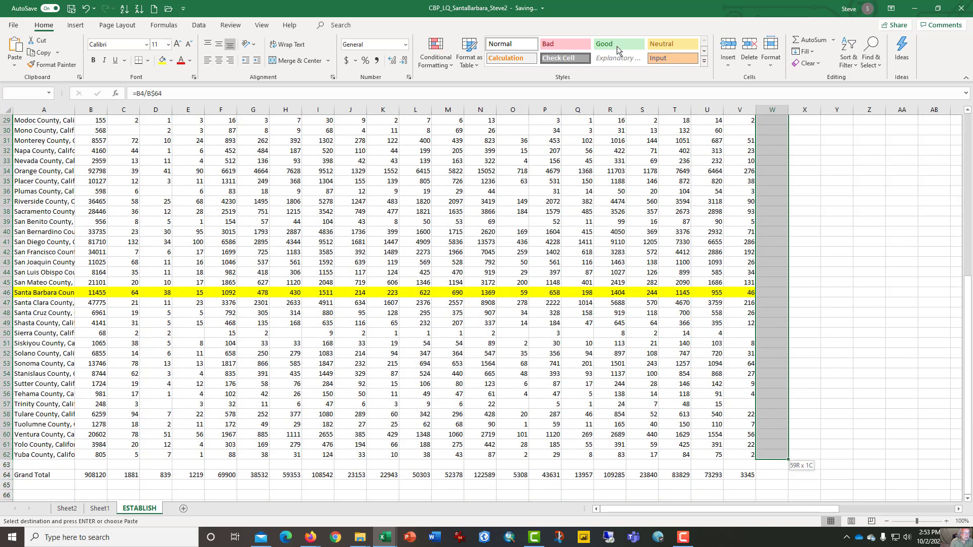
{"action": "key", "text": "Return"}
{"action": "key", "text": "ctrl+Down"}
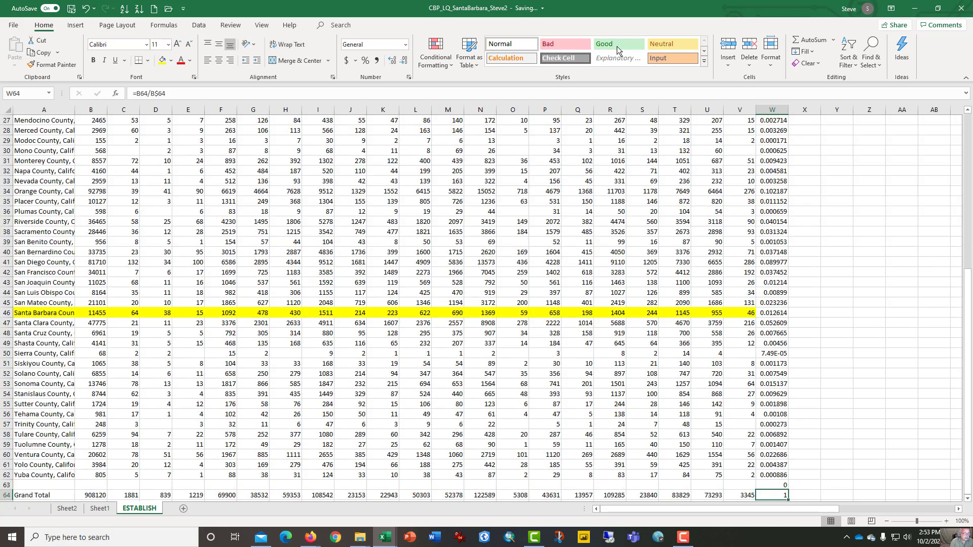
- Clear the copied formula from W63, the blank row above the Grand Total
{"action": "key", "text": "Up"}
{"action": "key", "text": "Down"}
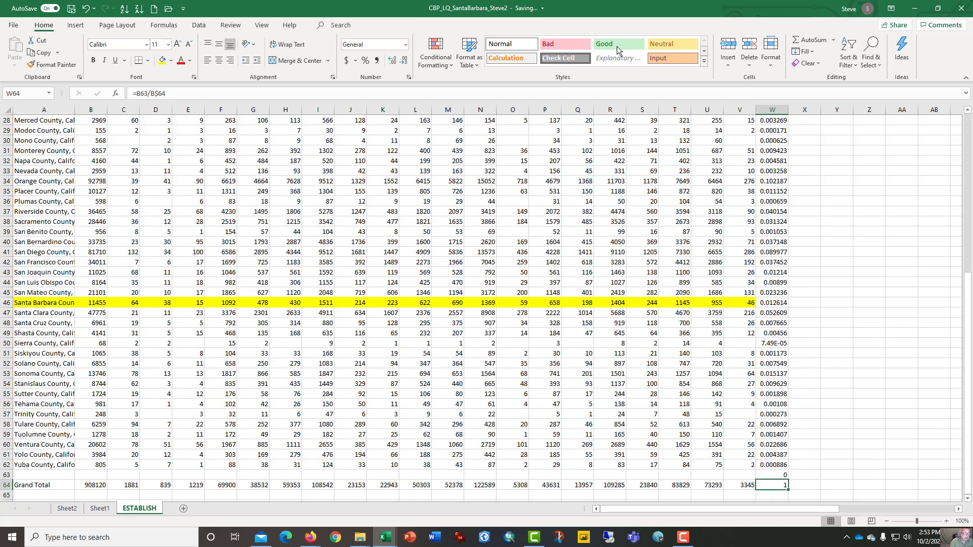
{"action": "key", "text": "Up"}
{"action": "key", "text": "Up"}
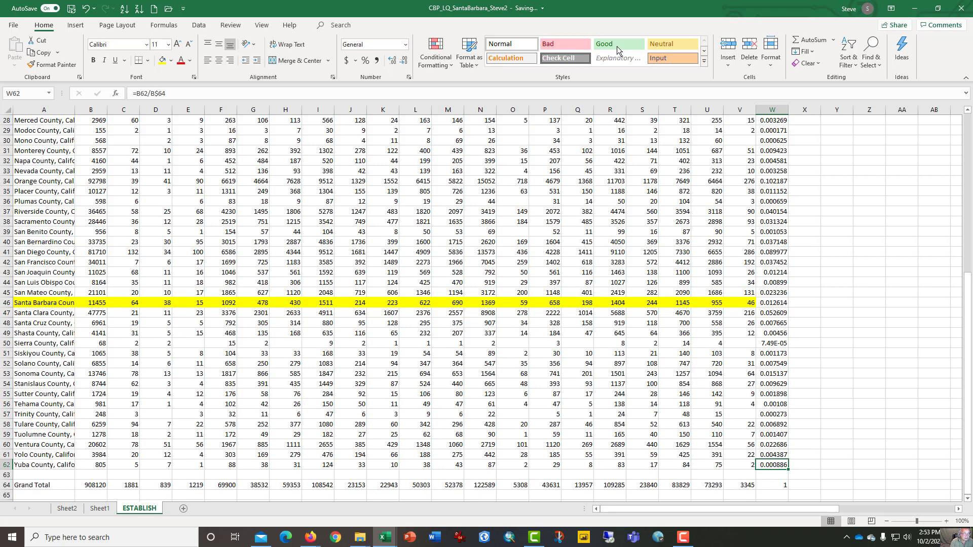
- Examine the first county shares in column W, from Alameda County in W4 downward
{"action": "key", "text": "ctrl+Up"}
{"action": "key", "text": "Down"}
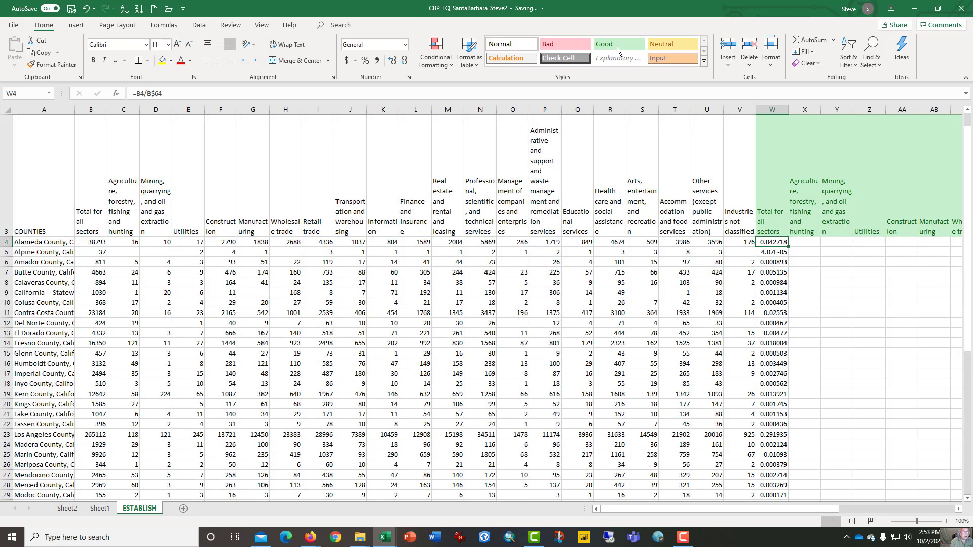
{"action": "key", "text": "Left"}
{"action": "key", "text": "Right"}
{"action": "key", "text": "shift+Down"}
{"action": "key", "text": "shift+Down"}
{"action": "key", "text": "shift+Down"}
{"action": "key", "text": "shift+Down"}
{"action": "key", "text": "shift+Down"}
{"action": "key", "text": "shift+Down"}
{"action": "key", "text": "shift+Down"}
{"action": "key", "text": "shift+Down"}
{"action": "key", "text": "shift+Down"}
{"action": "key", "text": "shift+Down"}
{"action": "key", "text": "shift+Down"}
{"action": "key", "text": "shift+Down"}
{"action": "key", "text": "shift+Down"}
{"action": "key", "text": "shift+Down"}
{"action": "key", "text": "shift+Down"}
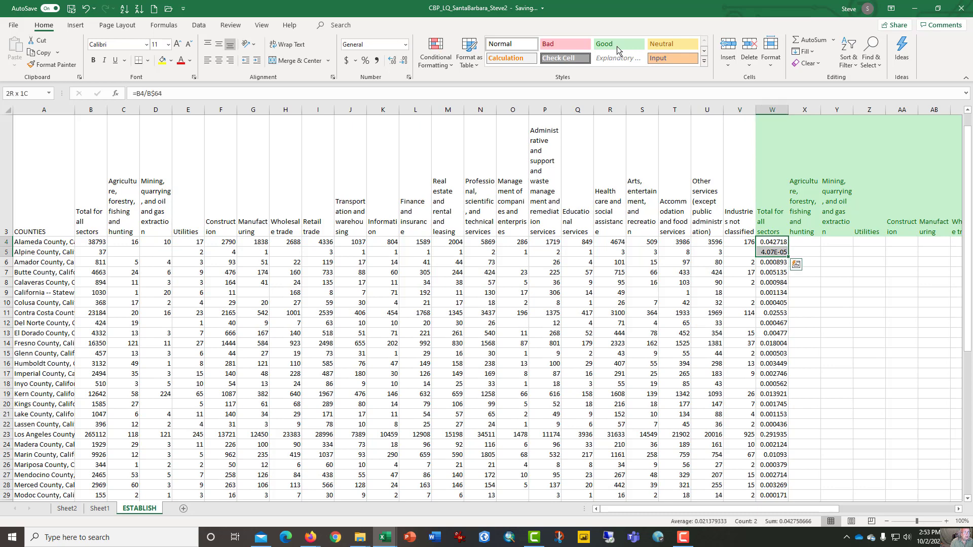
{"action": "key", "text": "Up"}
{"action": "key", "text": "Down"}
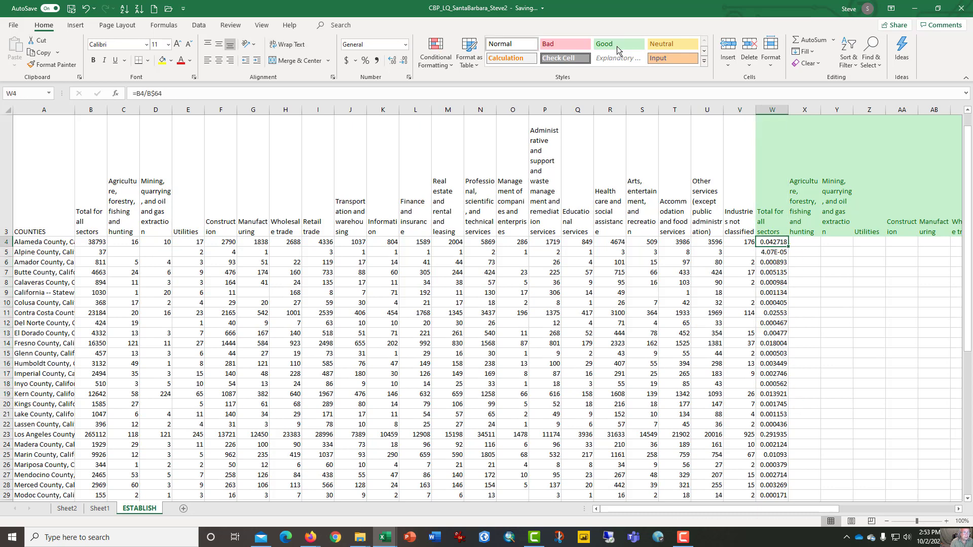
- Begin the X4 formula with =(C4/C$64), dividing Alameda County's agriculture count by the Grand Total with only the row locked
{"action": "key", "text": "Right"}
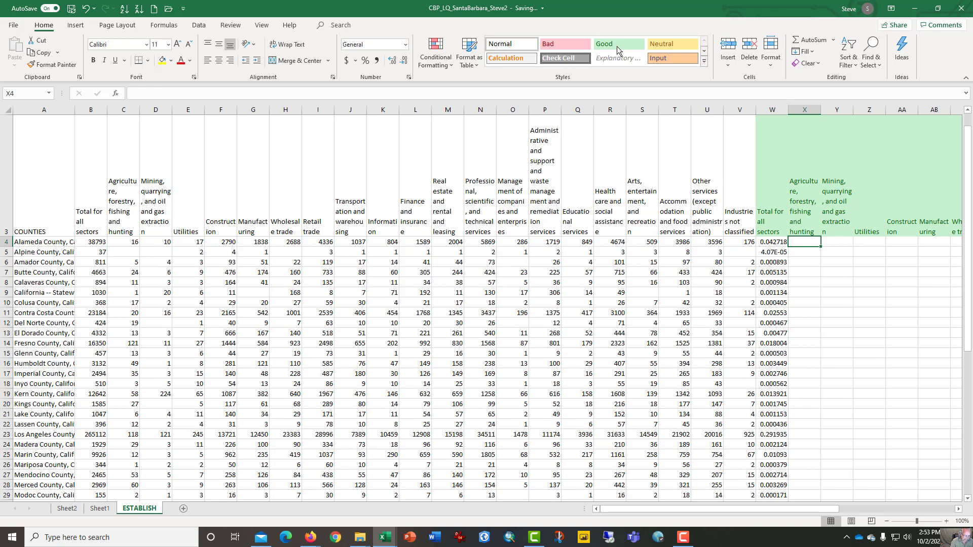
{"action": "type", "text": "="}
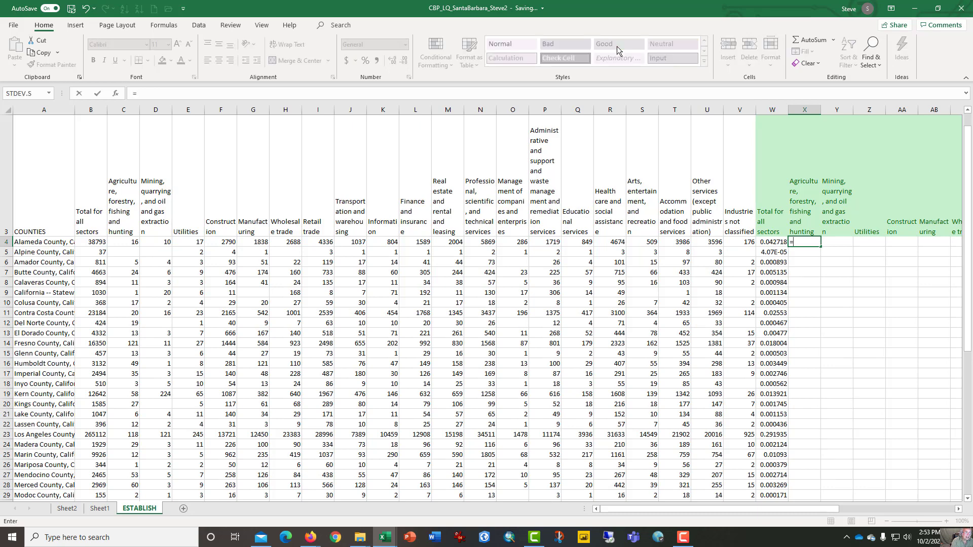
{"action": "type", "text": "("}
{"action": "key", "text": "Left"}
{"action": "key", "text": "Left"}
{"action": "key", "text": "Left"}
{"action": "key", "text": "Left"}
{"action": "key", "text": "Left"}
{"action": "key", "text": "Left"}
{"action": "key", "text": "Left"}
{"action": "key", "text": "Left"}
{"action": "key", "text": "Left"}
{"action": "key", "text": "Left"}
{"action": "key", "text": "Left"}
{"action": "key", "text": "Left"}
{"action": "key", "text": "Left"}
{"action": "key", "text": "Left"}
{"action": "key", "text": "Left"}
{"action": "key", "text": "Left"}
{"action": "key", "text": "Left"}
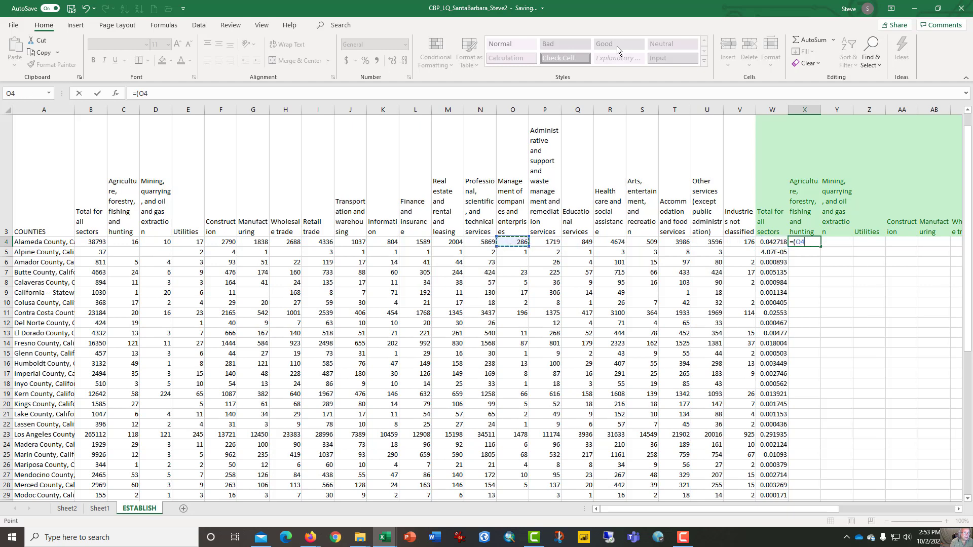
{"action": "key", "text": "Left"}
{"action": "key", "text": "Left"}
{"action": "key", "text": "Left"}
{"action": "key", "text": "Left"}
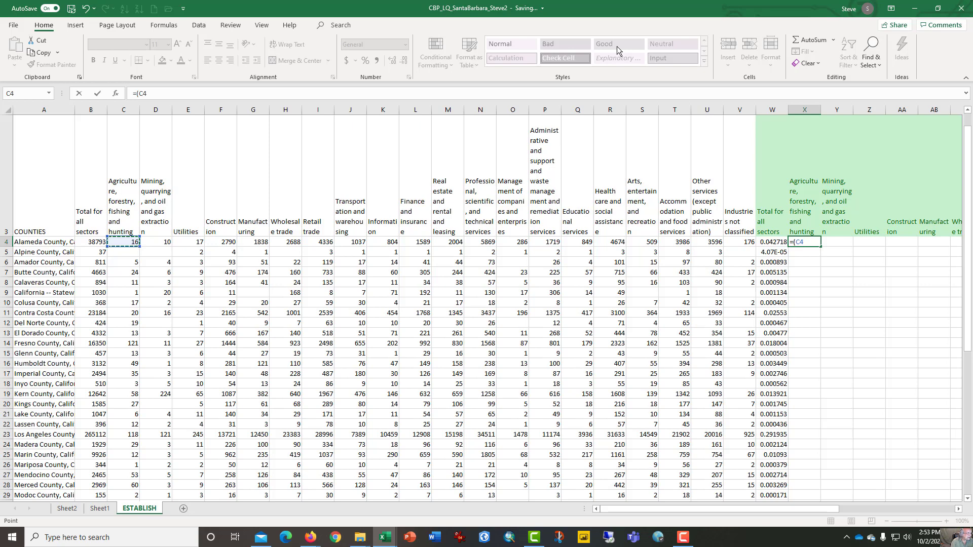
{"action": "type", "text": "/"}
{"action": "key", "text": "Left"}
{"action": "key", "text": "Left"}
{"action": "key", "text": "Left"}
{"action": "key", "text": "Left"}
{"action": "key", "text": "Left"}
{"action": "key", "text": "Left"}
{"action": "key", "text": "Left"}
{"action": "key", "text": "Left"}
{"action": "key", "text": "Left"}
{"action": "key", "text": "Left"}
{"action": "key", "text": "Left"}
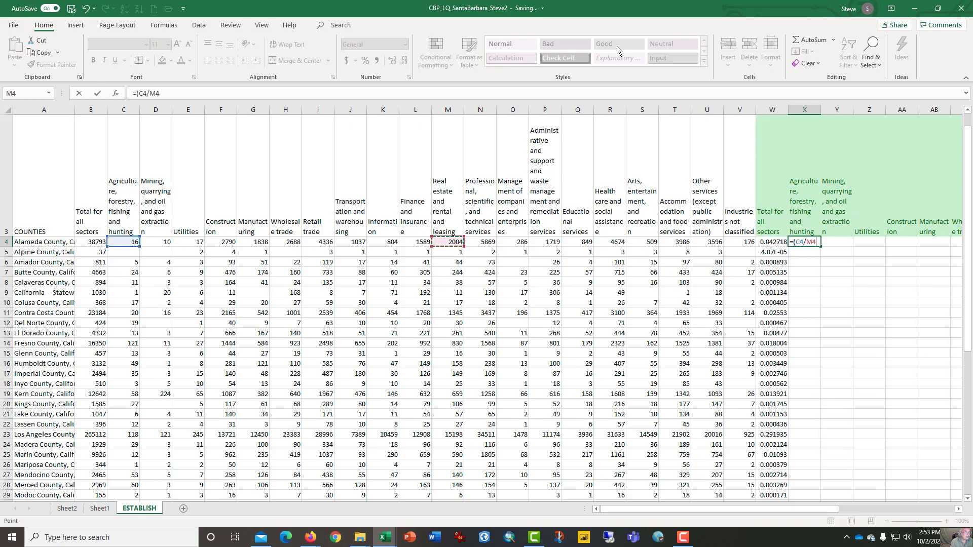
{"action": "key", "text": "Left"}
{"action": "key", "text": "Left"}
{"action": "key", "text": "Left"}
{"action": "key", "text": "Left"}
{"action": "key", "text": "Left"}
{"action": "key", "text": "Left"}
{"action": "key", "text": "Left"}
{"action": "key", "text": "Left"}
{"action": "key", "text": "Left"}
{"action": "key", "text": "Left"}
{"action": "key", "text": "Down"}
{"action": "key", "text": "Down"}
{"action": "key", "text": "Down"}
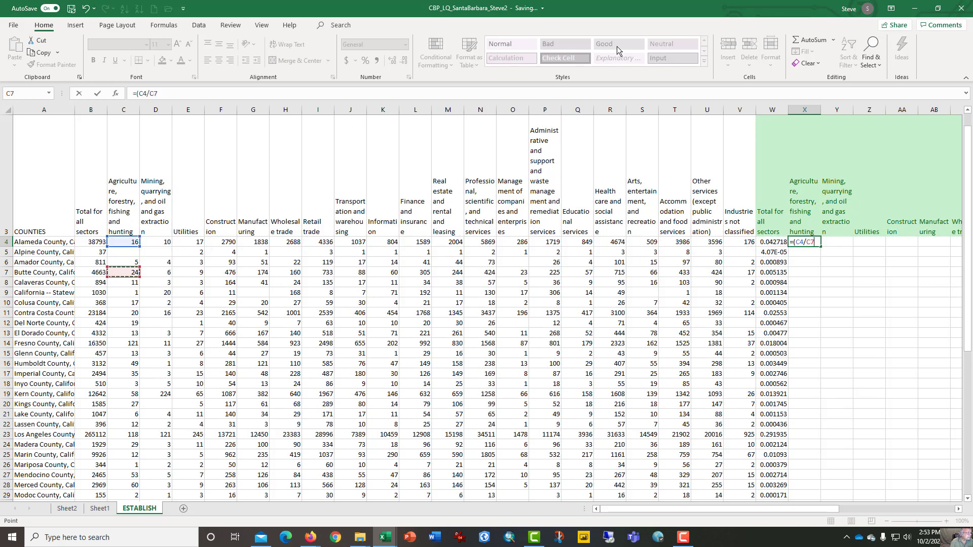
{"action": "key", "text": "Down"}
{"action": "key", "text": "Down"}
{"action": "key", "text": "Down"}
{"action": "key", "text": "Down"}
{"action": "key", "text": "Down"}
{"action": "key", "text": "Down"}
{"action": "key", "text": "Down"}
{"action": "key", "text": "Down"}
{"action": "key", "text": "Down"}
{"action": "key", "text": "Down"}
{"action": "key", "text": "Down"}
{"action": "key", "text": "Down"}
{"action": "key", "text": "Down"}
{"action": "key", "text": "Down"}
{"action": "key", "text": "Down"}
{"action": "key", "text": "Down"}
{"action": "key", "text": "Down"}
{"action": "key", "text": "Down"}
{"action": "key", "text": "Down"}
{"action": "key", "text": "Down"}
{"action": "key", "text": "Left"}
{"action": "key", "text": "Down"}
{"action": "key", "text": "Down"}
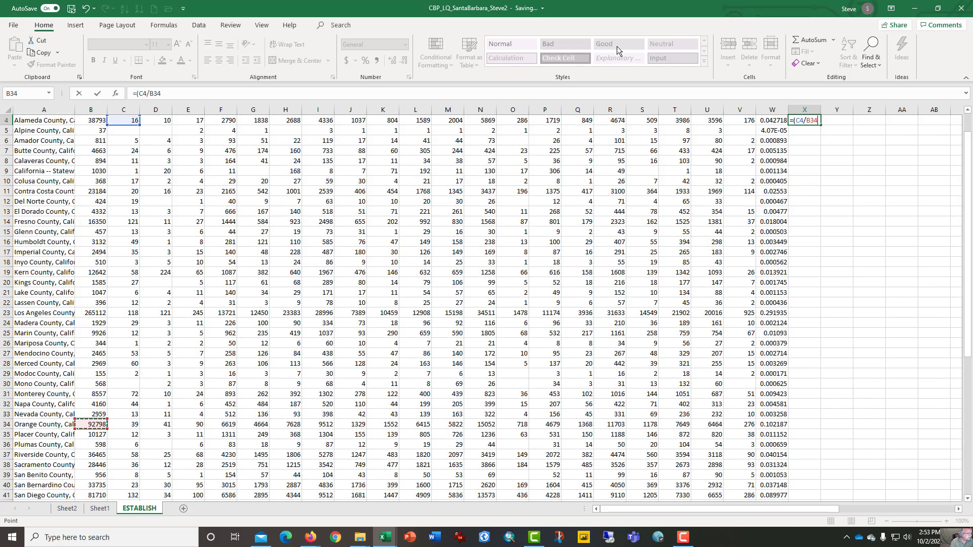
{"action": "key", "text": "Down"}
{"action": "key", "text": "Down"}
{"action": "key", "text": "Down"}
{"action": "key", "text": "Right"}
{"action": "key", "text": "Right"}
{"action": "key", "text": "Down"}
{"action": "key", "text": "Down"}
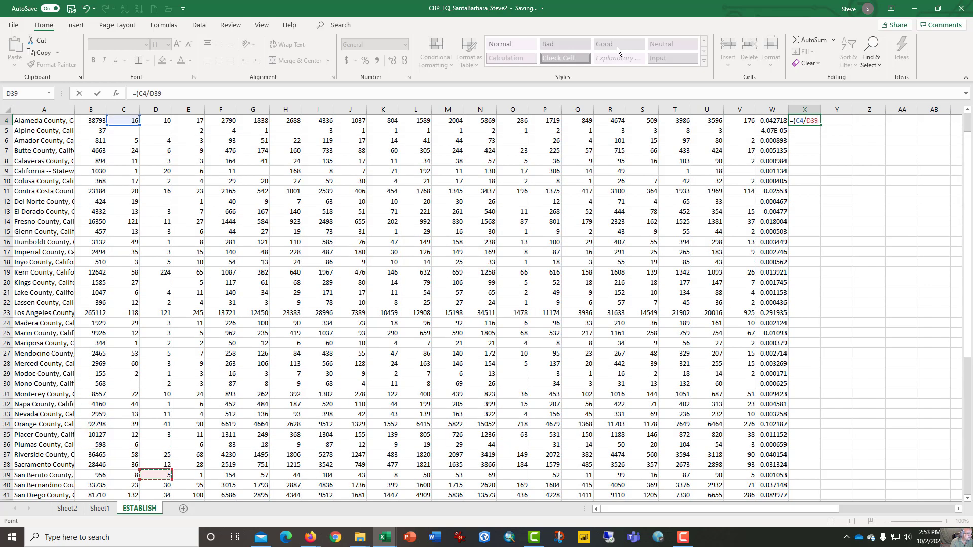
{"action": "key", "text": "Left"}
{"action": "key", "text": "Down"}
{"action": "key", "text": "Down"}
{"action": "key", "text": "Down"}
{"action": "key", "text": "Down"}
{"action": "key", "text": "Down"}
{"action": "key", "text": "Down"}
{"action": "key", "text": "Down"}
{"action": "key", "text": "Down"}
{"action": "key", "text": "Down"}
{"action": "key", "text": "Down"}
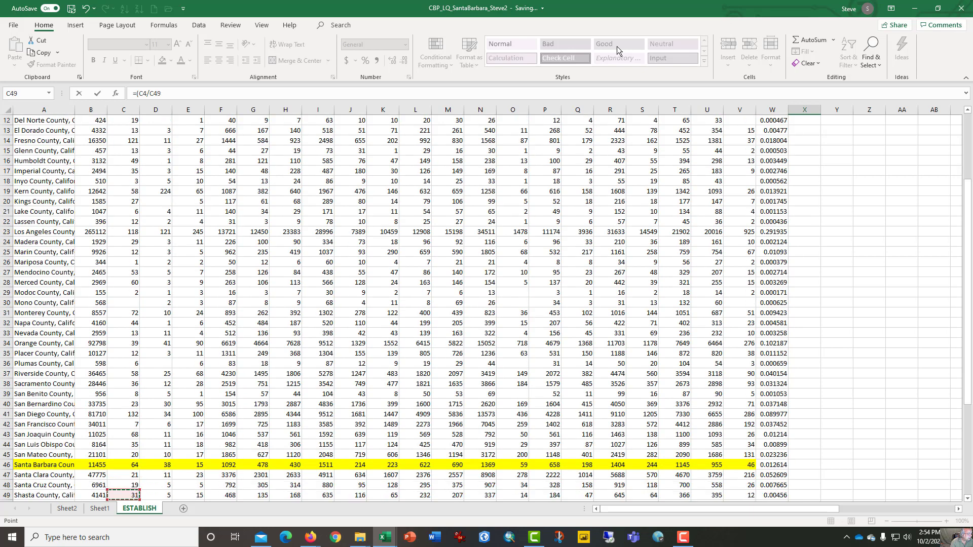
{"action": "key", "text": "Down"}
{"action": "key", "text": "Down"}
{"action": "key", "text": "Down"}
{"action": "key", "text": "Down"}
{"action": "key", "text": "Down"}
{"action": "key", "text": "Down"}
{"action": "key", "text": "Down"}
{"action": "key", "text": "Down"}
{"action": "key", "text": "Down"}
{"action": "key", "text": "Down"}
{"action": "key", "text": "Down"}
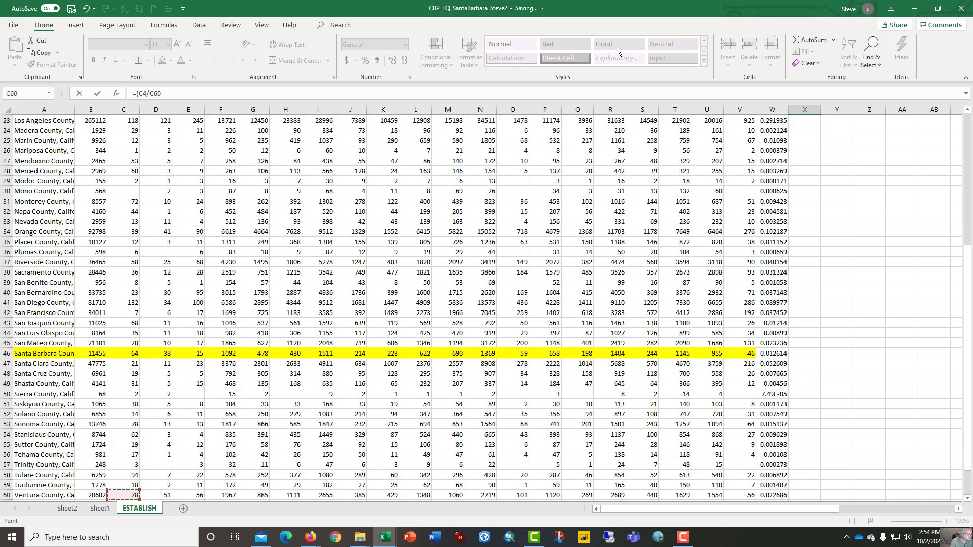
{"action": "key", "text": "Down"}
{"action": "key", "text": "Down"}
{"action": "key", "text": "Down"}
{"action": "key", "text": "Down"}
{"action": "key", "text": "Down"}
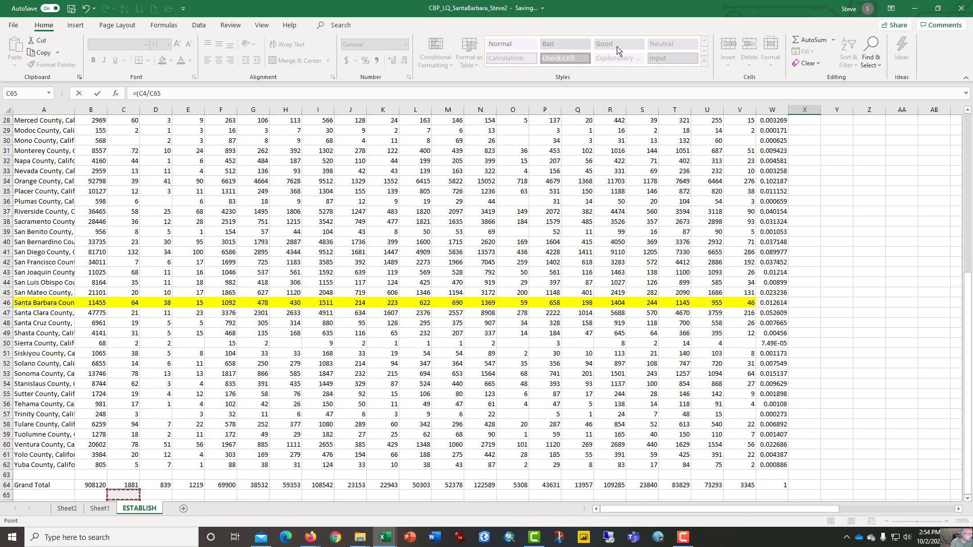
{"action": "key", "text": "Up"}
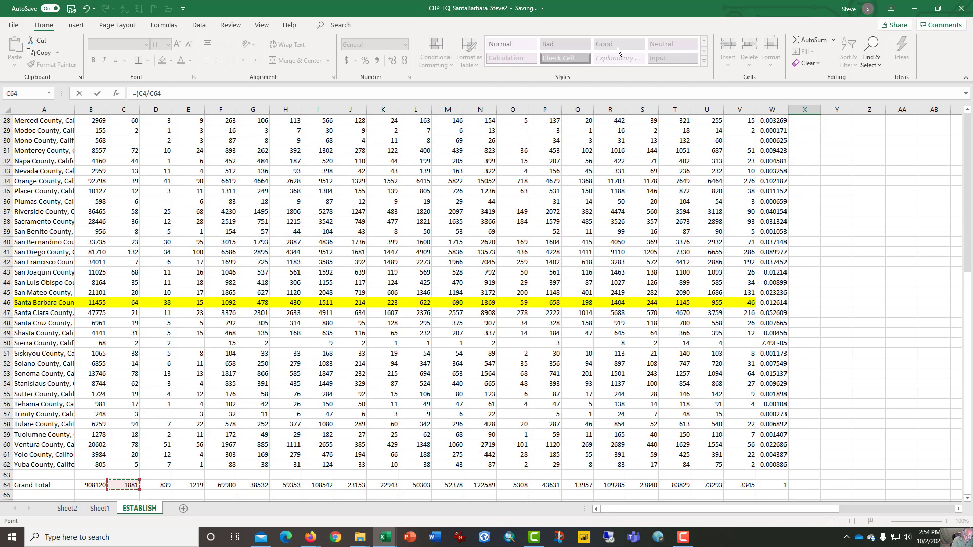
{"action": "key", "text": "F4"}
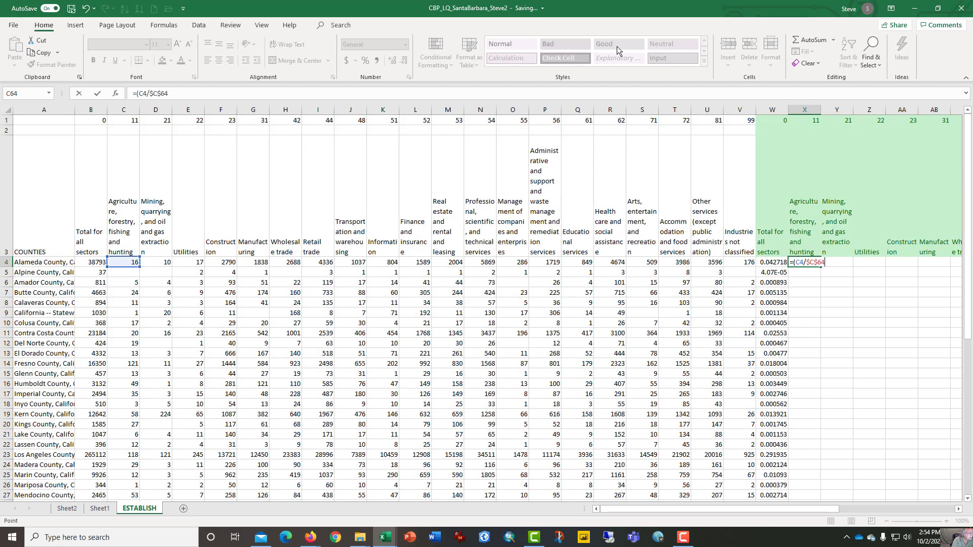
{"action": "key", "text": "F4"}
{"action": "type", "text": ")"}
- Complete the X4 formula as =(C4/C$64)/$W4*100, dividing by the all-sectors share with its column locked and multiplying by 100
{"action": "type", "text": "/"}
{"action": "left_click", "coordinate": [768, 262]}
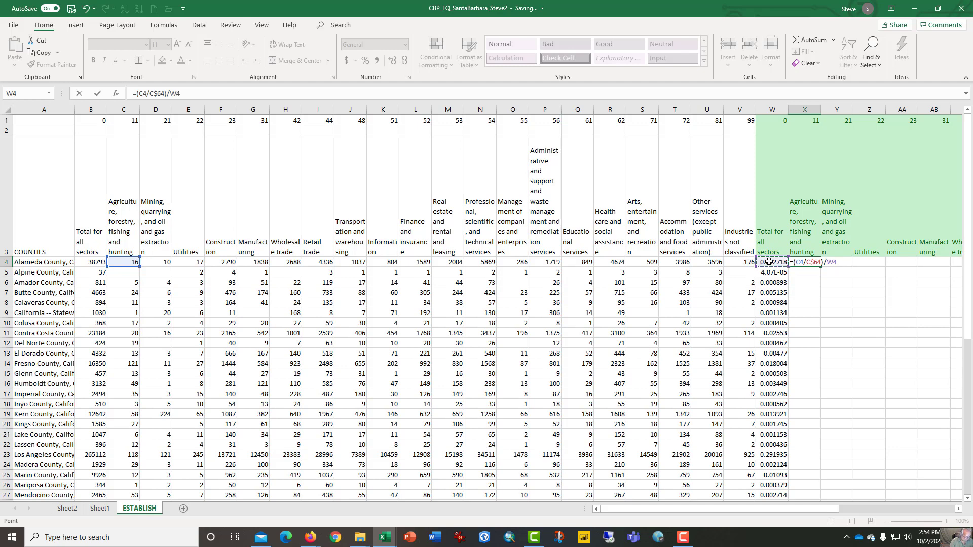
{"action": "key", "text": "F4"}
{"action": "key", "text": "F4"}
{"action": "key", "text": "F4"}
{"action": "type", "text": "*100"}
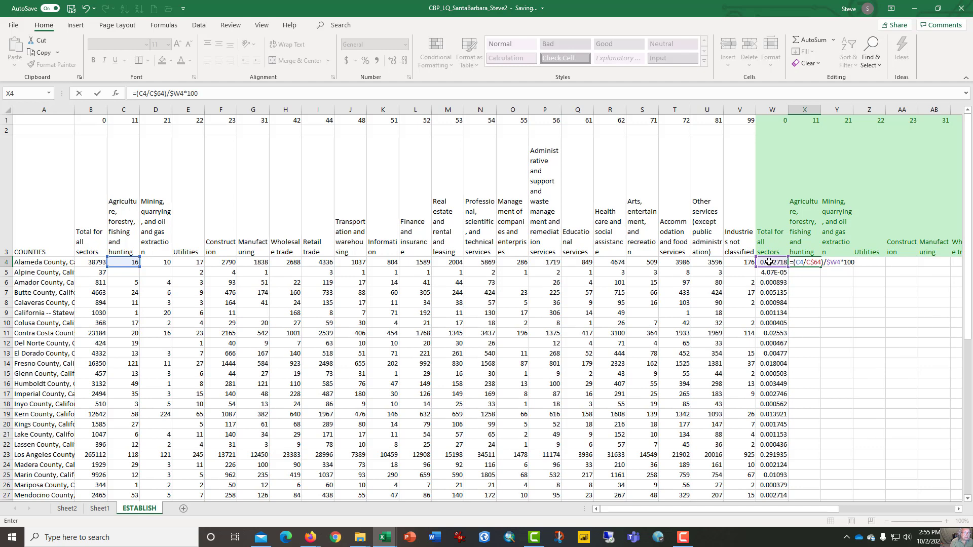
{"action": "key", "text": "Return"}
{"action": "key", "text": "Up"}
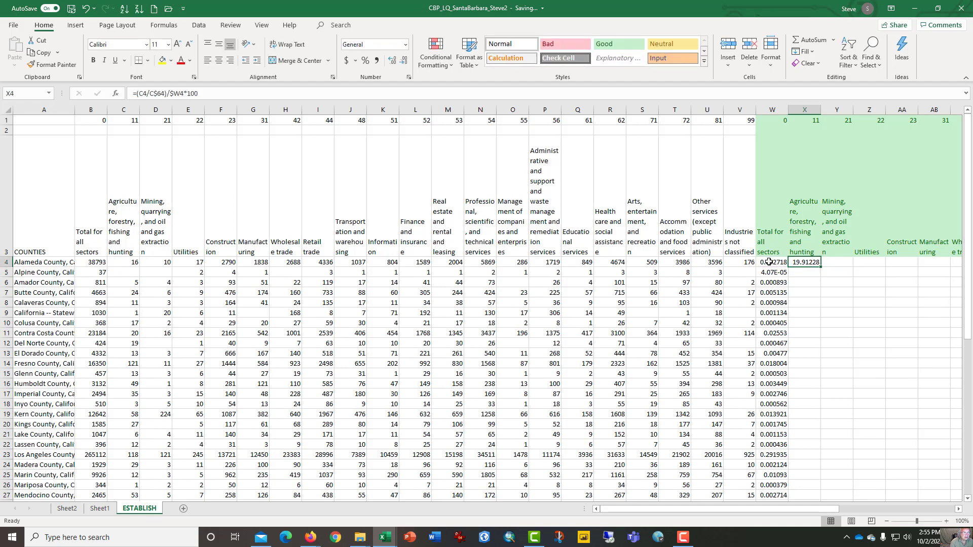
- Copy the X4 location quotient formula across row 4 through the Construction column, AA4
{"action": "key", "text": "ctrl+c"}
{"action": "key", "text": "shift+Right"}
{"action": "key", "text": "shift+Right"}
{"action": "key", "text": "shift+Right"}
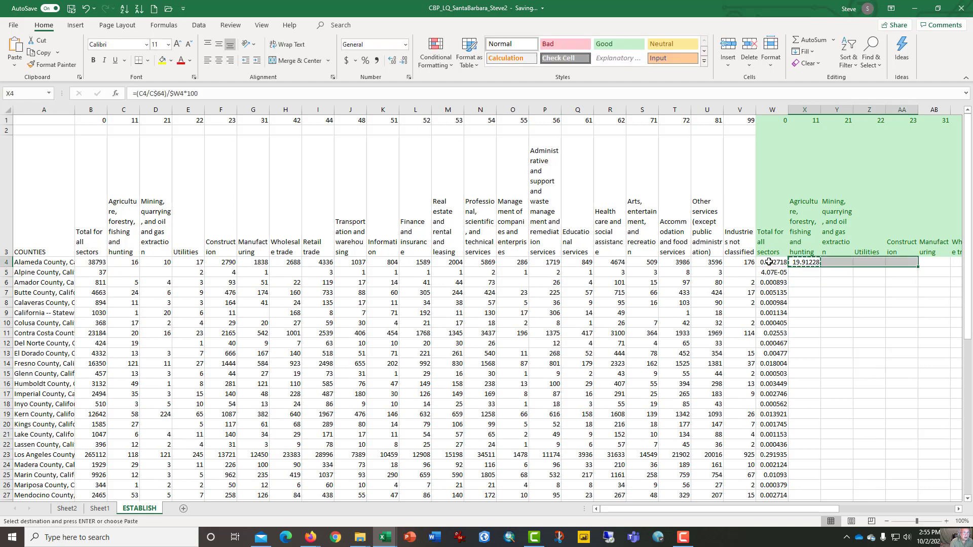
{"action": "key", "text": "Return"}
{"action": "key", "text": "Left"}
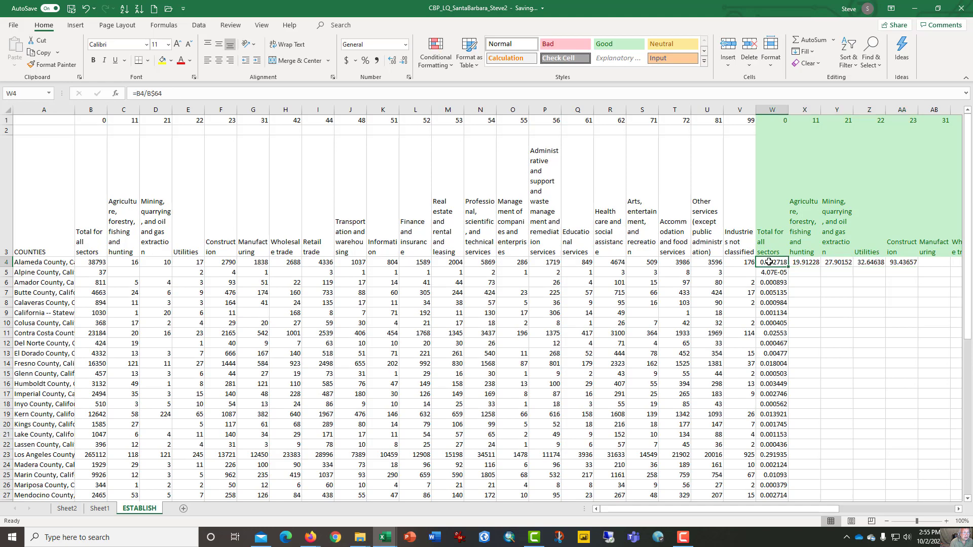
- Copy the X4 location quotient formula across all sectors and down all counties, filling X4:AQ62
{"action": "key", "text": "Right"}
{"action": "key", "text": "ctrl+c"}
{"action": "key", "text": "shift+Right"}
{"action": "key", "text": "shift+Right"}
{"action": "key", "text": "shift+Right"}
{"action": "key", "text": "shift+Right"}
{"action": "key", "text": "shift+Right"}
{"action": "key", "text": "shift+Right"}
{"action": "key", "text": "shift+Right"}
{"action": "key", "text": "shift+Right"}
{"action": "key", "text": "shift+Right"}
{"action": "key", "text": "shift+Right"}
{"action": "key", "text": "shift+Right"}
{"action": "key", "text": "shift+Right"}
{"action": "key", "text": "shift+Right"}
{"action": "key", "text": "shift+Right"}
{"action": "key", "text": "shift+Right"}
{"action": "key", "text": "shift+Right"}
{"action": "key", "text": "shift+Right"}
{"action": "key", "text": "shift+Right"}
{"action": "key", "text": "shift+Right"}
{"action": "key", "text": "shift+Right"}
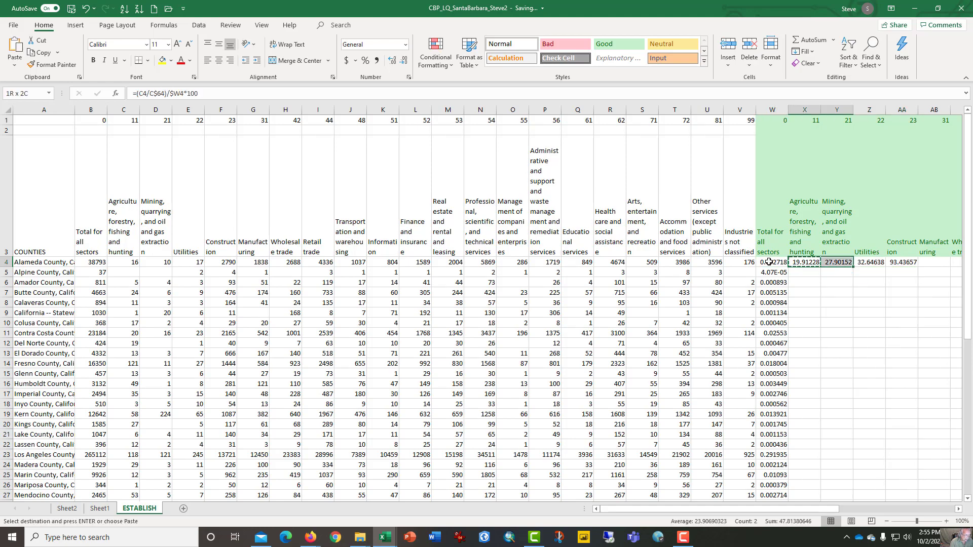
{"action": "key", "text": "shift+Left"}
{"action": "key", "text": "shift+Left"}
{"action": "key", "text": "shift+Left"}
{"action": "key", "text": "shift+Left"}
{"action": "key", "text": "shift+Left"}
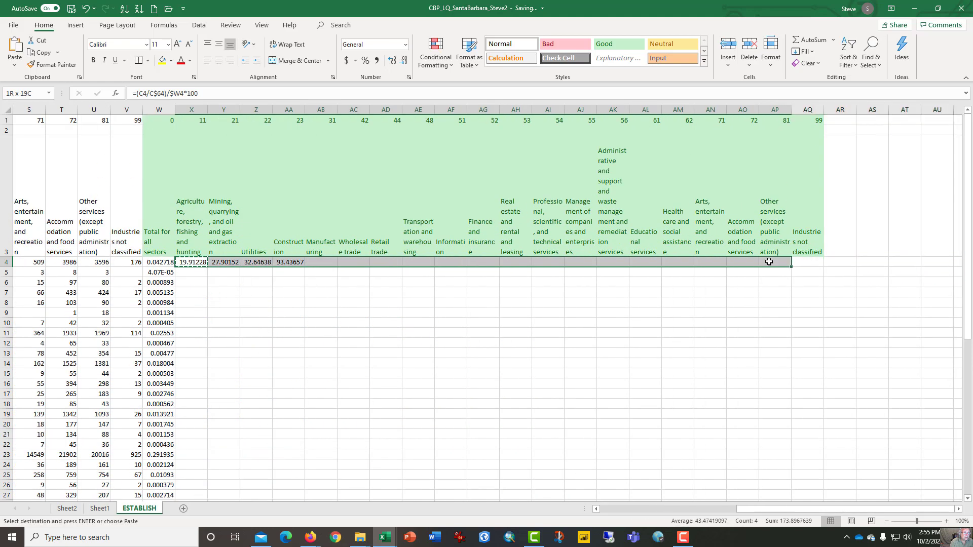
{"action": "key", "text": "shift+Right"}
{"action": "key", "text": "shift+Down"}
{"action": "key", "text": "shift+Down"}
{"action": "key", "text": "shift+Down"}
{"action": "key", "text": "shift+Down"}
{"action": "key", "text": "shift+Down"}
{"action": "key", "text": "shift+Down"}
{"action": "key", "text": "shift+Down"}
{"action": "key", "text": "shift+Down"}
{"action": "key", "text": "shift+Down"}
{"action": "key", "text": "shift+Down"}
{"action": "key", "text": "shift+Down"}
{"action": "key", "text": "shift+Down"}
{"action": "key", "text": "shift+Down"}
{"action": "key", "text": "shift+Down"}
{"action": "key", "text": "shift+Down"}
{"action": "key", "text": "shift+Down"}
{"action": "key", "text": "shift+Down"}
{"action": "key", "text": "shift+Down"}
{"action": "key", "text": "shift+Down"}
{"action": "key", "text": "shift+Down"}
{"action": "key", "text": "shift+Down"}
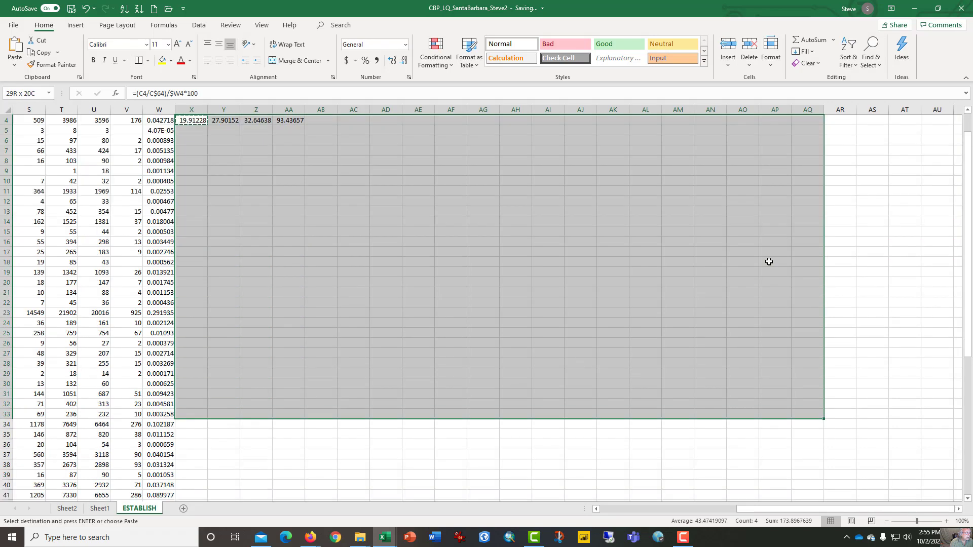
{"action": "key", "text": "shift+Down"}
{"action": "key", "text": "shift+Down"}
{"action": "key", "text": "shift+Down"}
{"action": "key", "text": "shift+Down"}
{"action": "key", "text": "shift+Down"}
{"action": "key", "text": "shift+Down"}
{"action": "key", "text": "shift+Down"}
{"action": "key", "text": "shift+Down"}
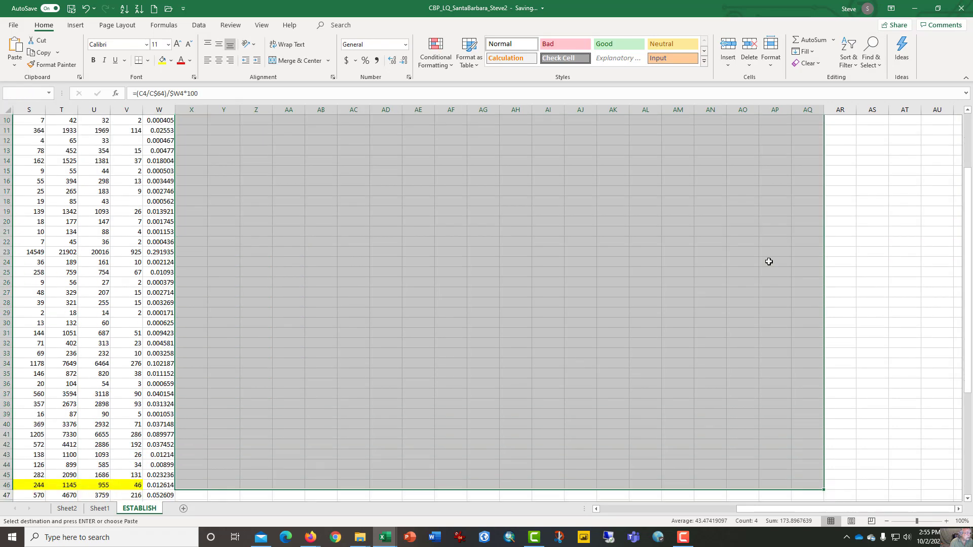
{"action": "key", "text": "shift+Down"}
{"action": "key", "text": "shift+Down"}
{"action": "key", "text": "shift+Down"}
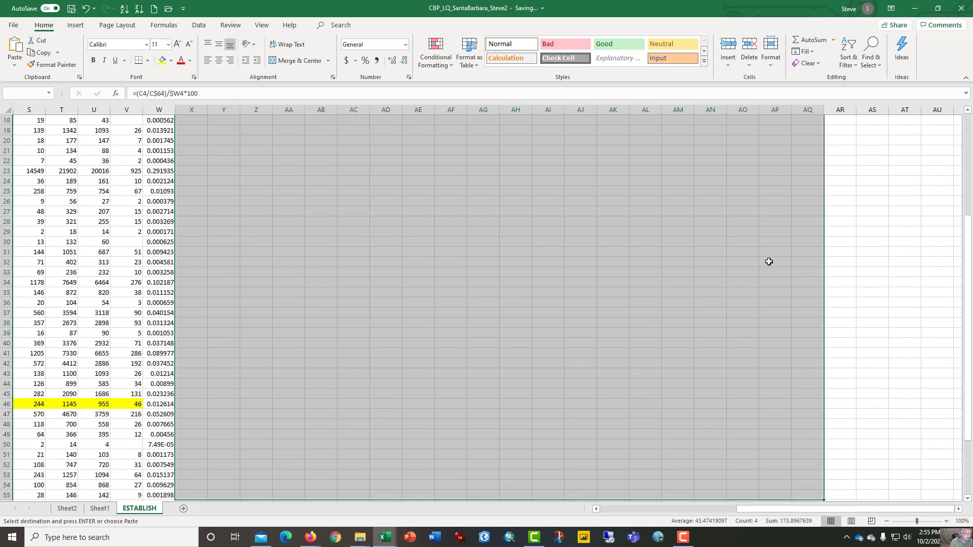
{"action": "key", "text": "shift+Down"}
{"action": "key", "text": "shift+Down"}
{"action": "key", "text": "shift+Down"}
{"action": "key", "text": "shift+Down"}
{"action": "key", "text": "shift+Down"}
{"action": "key", "text": "shift+Down"}
{"action": "key", "text": "shift+Down"}
{"action": "key", "text": "shift+Down"}
{"action": "key", "text": "shift+Down"}
{"action": "key", "text": "shift+Down"}
{"action": "key", "text": "shift+Down"}
{"action": "key", "text": "shift+Down"}
{"action": "key", "text": "shift+Down"}
{"action": "key", "text": "shift+Down"}
{"action": "key", "text": "shift+Down"}
{"action": "key", "text": "shift+Down"}
{"action": "key", "text": "shift+Down"}
{"action": "key", "text": "shift+Down"}
{"action": "key", "text": "shift+Down"}
{"action": "key", "text": "shift+Up"}
{"action": "key", "text": "shift+Up"}
{"action": "key", "text": "shift+Up"}
{"action": "key", "text": "shift+Up"}
{"action": "key", "text": "shift+Up"}
{"action": "key", "text": "shift+Up"}
{"action": "key", "text": "shift+Up"}
{"action": "key", "text": "shift+Up"}
{"action": "key", "text": "shift+Up"}
{"action": "key", "text": "shift+Up"}
{"action": "key", "text": "shift+Up"}
{"action": "key", "text": "shift+Up"}
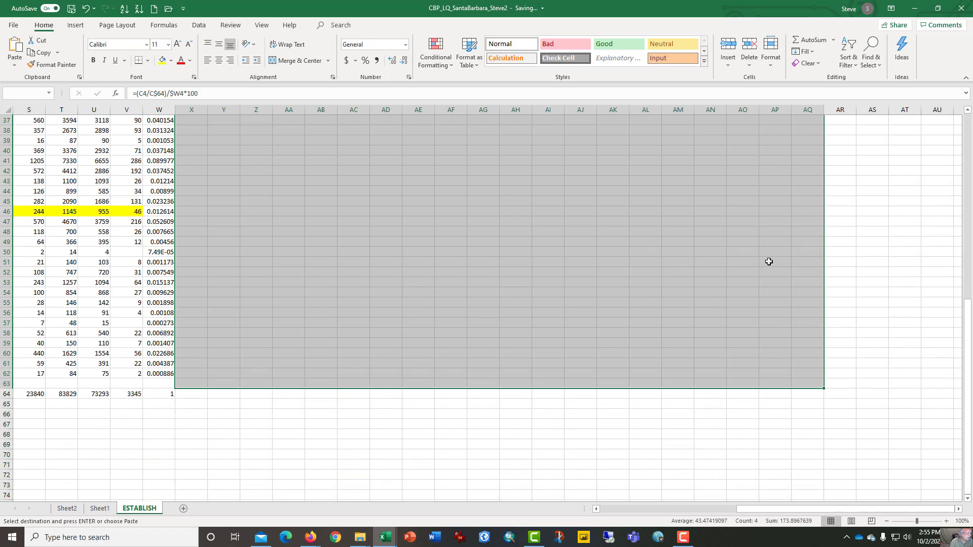
{"action": "key", "text": "Return"}
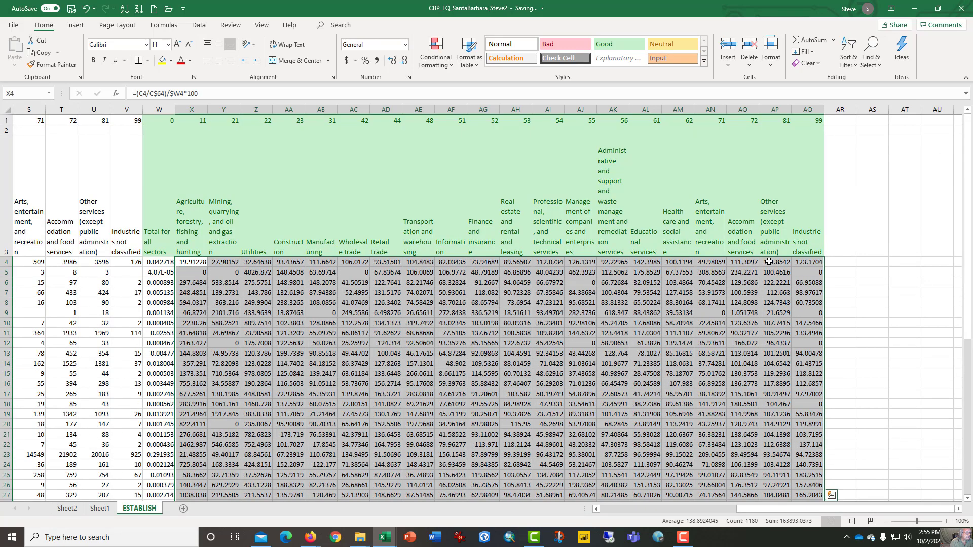
- Examine the filled location quotients around rows 8 to 13, from the Real estate column AH back to the Mining column Y
{"action": "left_click", "coordinate": [526, 353]}
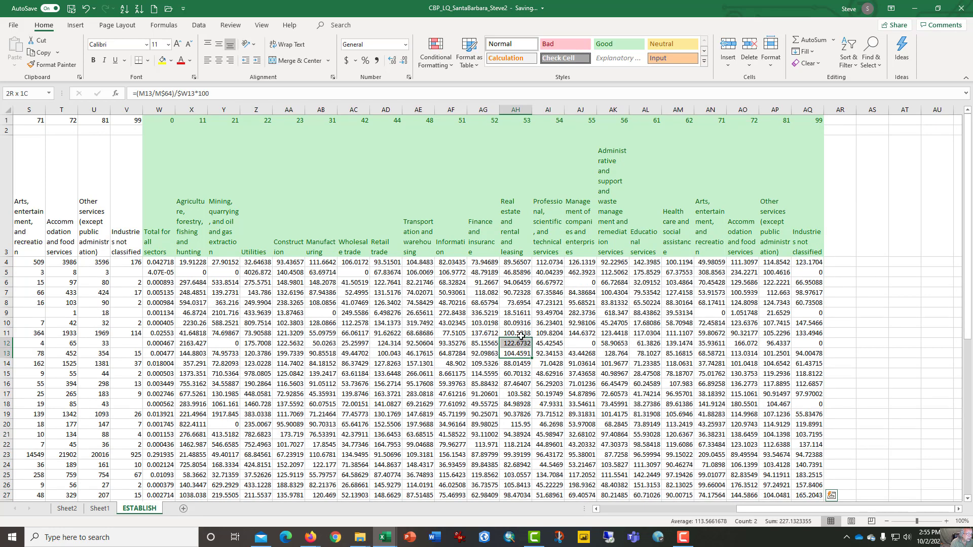
{"action": "key", "text": "shift+Up"}
{"action": "key", "text": "shift+Up"}
{"action": "key", "text": "shift+Up"}
{"action": "key", "text": "shift+Up"}
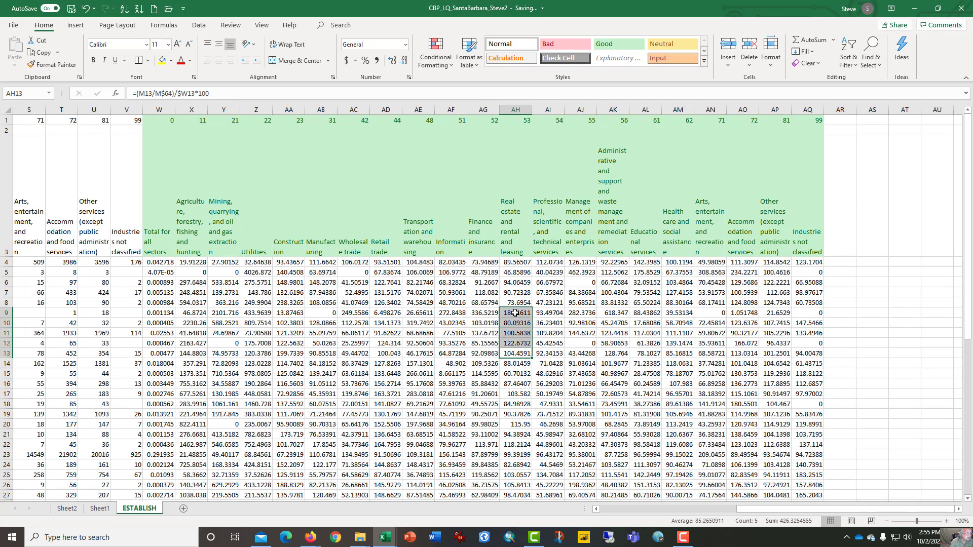
{"action": "key", "text": "Up"}
{"action": "key", "text": "Left"}
{"action": "key", "text": "Left"}
{"action": "key", "text": "Left"}
{"action": "key", "text": "Left"}
{"action": "key", "text": "Left"}
{"action": "key", "text": "Left"}
{"action": "key", "text": "Left"}
{"action": "key", "text": "Left"}
{"action": "key", "text": "Left"}
{"action": "key", "text": "Left"}
{"action": "key", "text": "Left"}
{"action": "key", "text": "Left"}
{"action": "key", "text": "Left"}
{"action": "key", "text": "Left"}
{"action": "key", "text": "Left"}
{"action": "key", "text": "Left"}
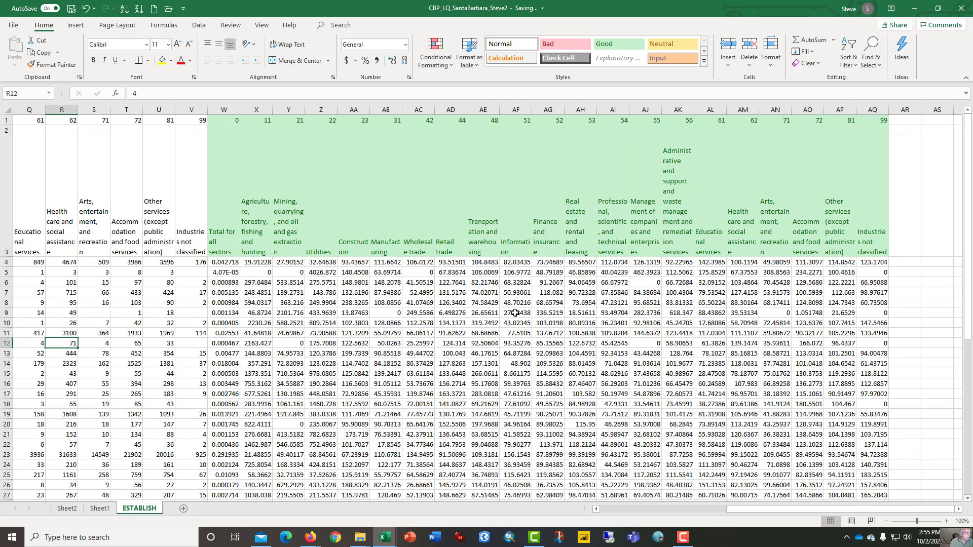
{"action": "key", "text": "Right"}
{"action": "key", "text": "Right"}
{"action": "key", "text": "Right"}
{"action": "key", "text": "Right"}
{"action": "key", "text": "Right"}
{"action": "key", "text": "Right"}
{"action": "key", "text": "Right"}
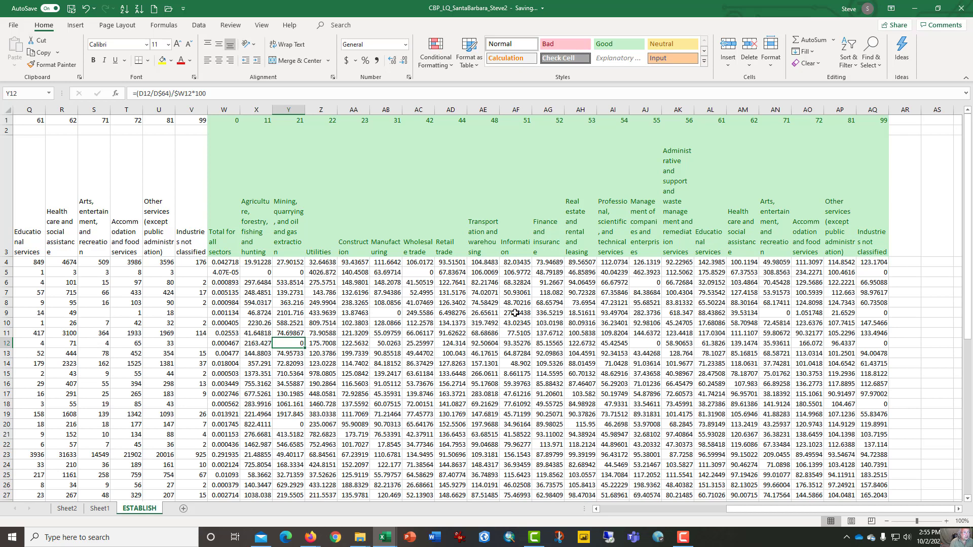
- Review the sector codes in row 1 from the Mining column Y back across the establishment counts to A1
{"action": "key", "text": "Up"}
{"action": "key", "text": "Up"}
{"action": "key", "text": "Up"}
{"action": "key", "text": "Up"}
{"action": "key", "text": "Up"}
{"action": "key", "text": "Up"}
{"action": "key", "text": "Up"}
{"action": "key", "text": "Up"}
{"action": "key", "text": "Up"}
{"action": "key", "text": "Up"}
{"action": "key", "text": "Up"}
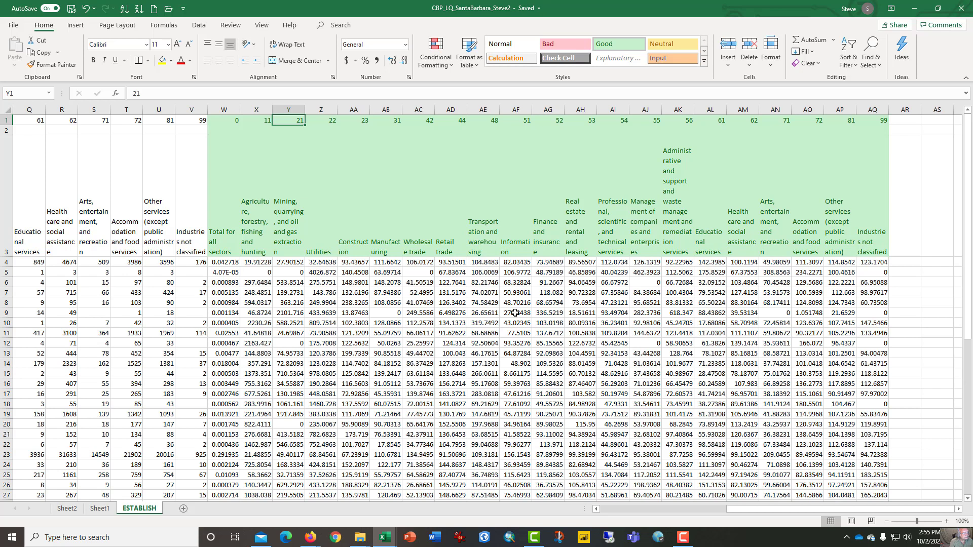
{"action": "key", "text": "Left"}
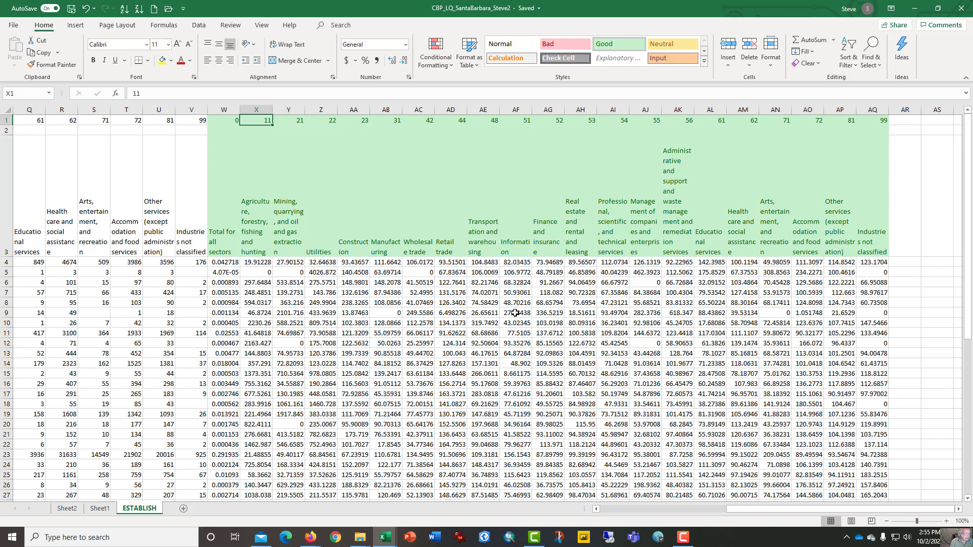
{"action": "key", "text": "Left"}
{"action": "key", "text": "Left"}
{"action": "key", "text": "Left"}
{"action": "key", "text": "Left"}
{"action": "key", "text": "Left"}
{"action": "key", "text": "Left"}
{"action": "key", "text": "Left"}
{"action": "key", "text": "Left"}
{"action": "key", "text": "Left"}
{"action": "key", "text": "Left"}
{"action": "key", "text": "Left"}
{"action": "key", "text": "Left"}
{"action": "key", "text": "Left"}
{"action": "key", "text": "Left"}
{"action": "key", "text": "Left"}
{"action": "key", "text": "Left"}
{"action": "key", "text": "Left"}
{"action": "key", "text": "Left"}
{"action": "key", "text": "Left"}
{"action": "key", "text": "Left"}
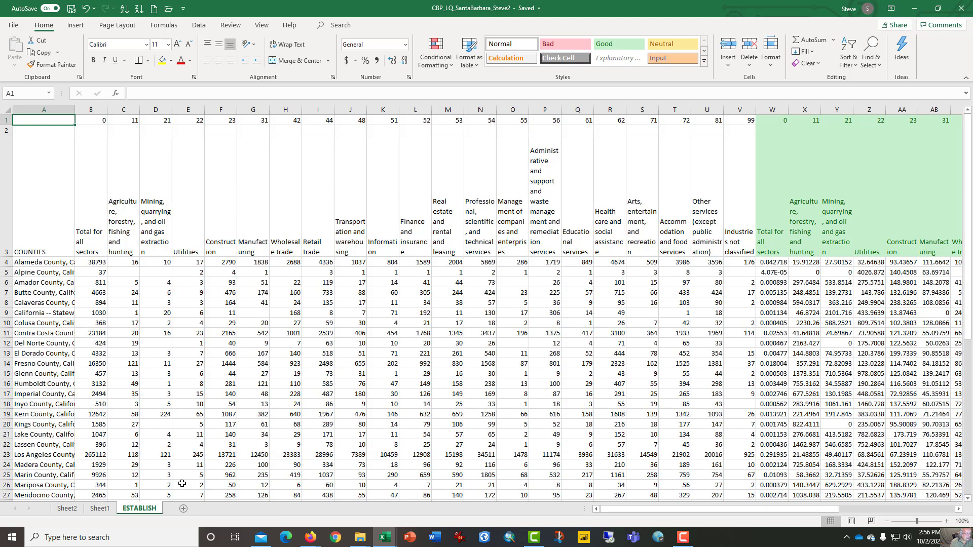
- Create a copy of the ESTABLISH sheet in the same workbook, placed before Sheet2
{"action": "right_click", "coordinate": [150, 513]}
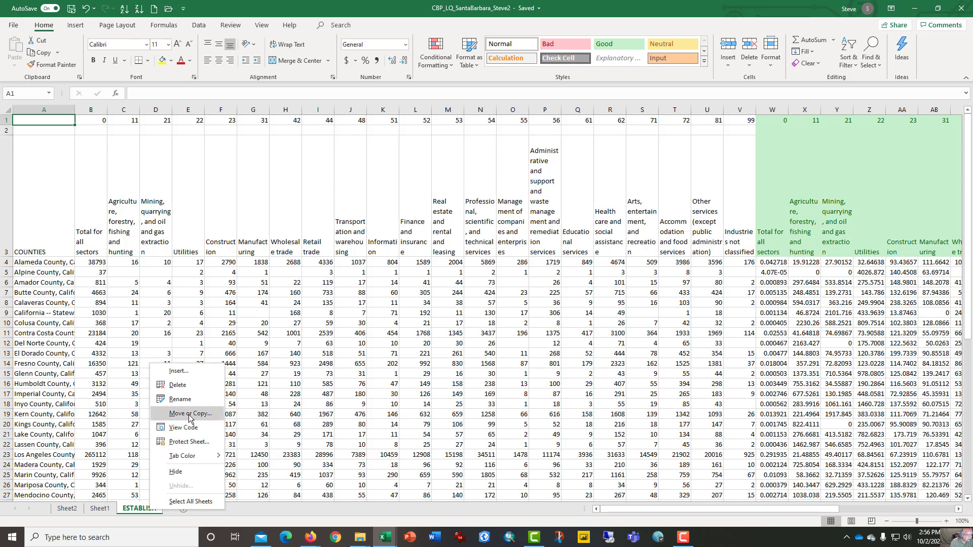
{"action": "left_click", "coordinate": [189, 413]}
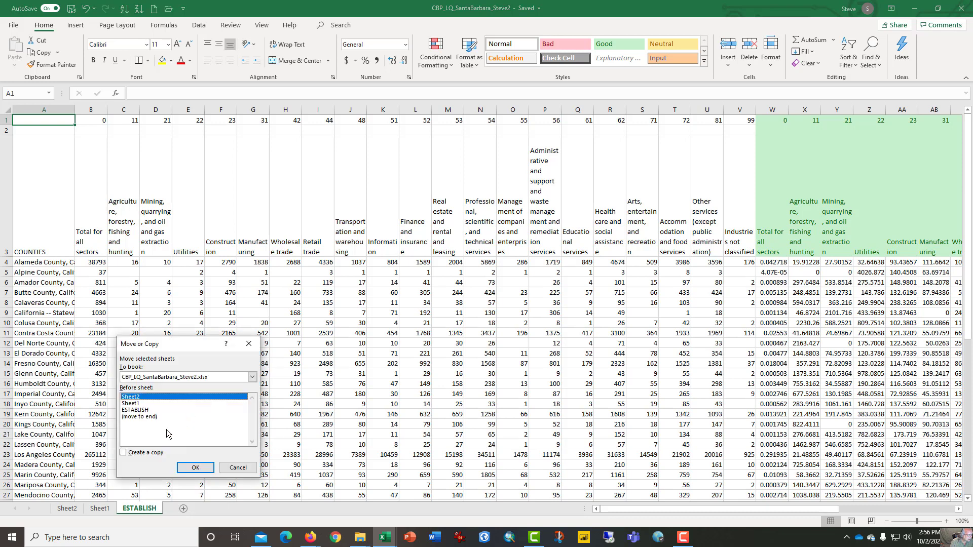
{"action": "left_click", "coordinate": [124, 453]}
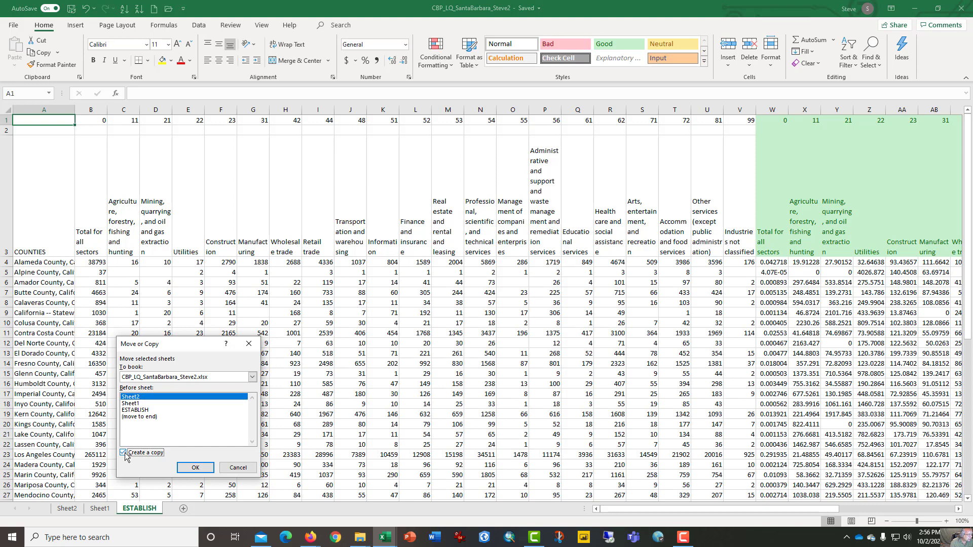
{"action": "left_click", "coordinate": [195, 468]}
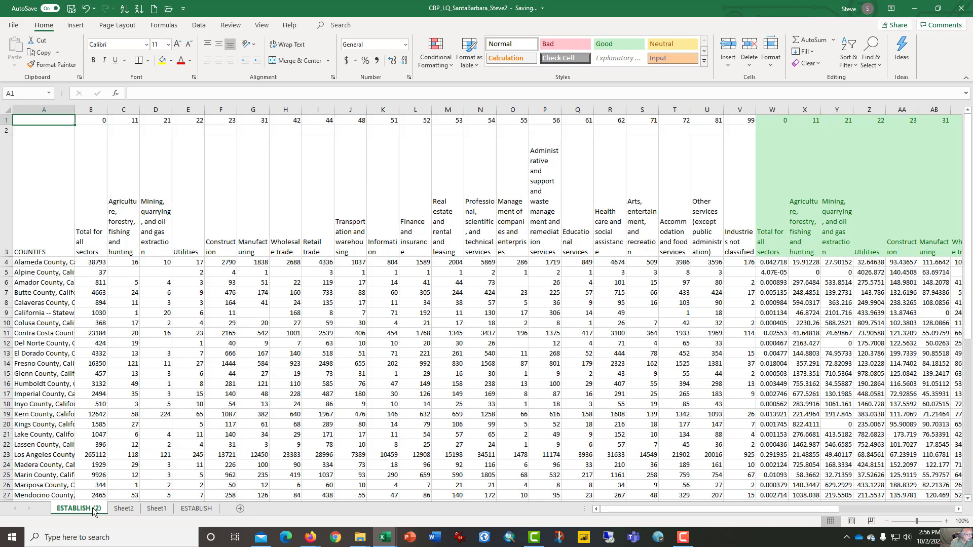
- Create a second copy of the ESTABLISH sheet and move both copies after the original, ESTABLISH (2) before ESTABLISH (3)
{"action": "right_click", "coordinate": [191, 509]}
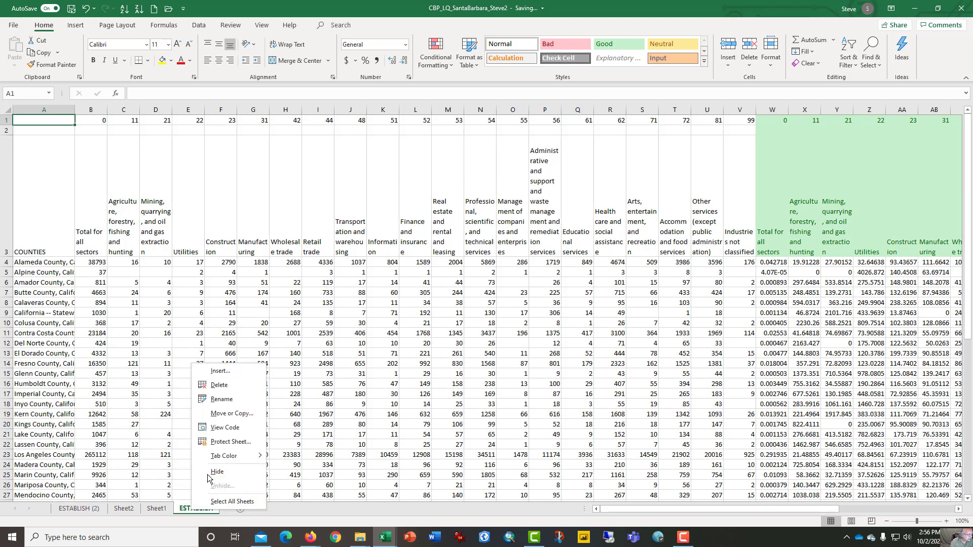
{"action": "left_click", "coordinate": [218, 414]}
{"action": "left_click", "coordinate": [152, 451]}
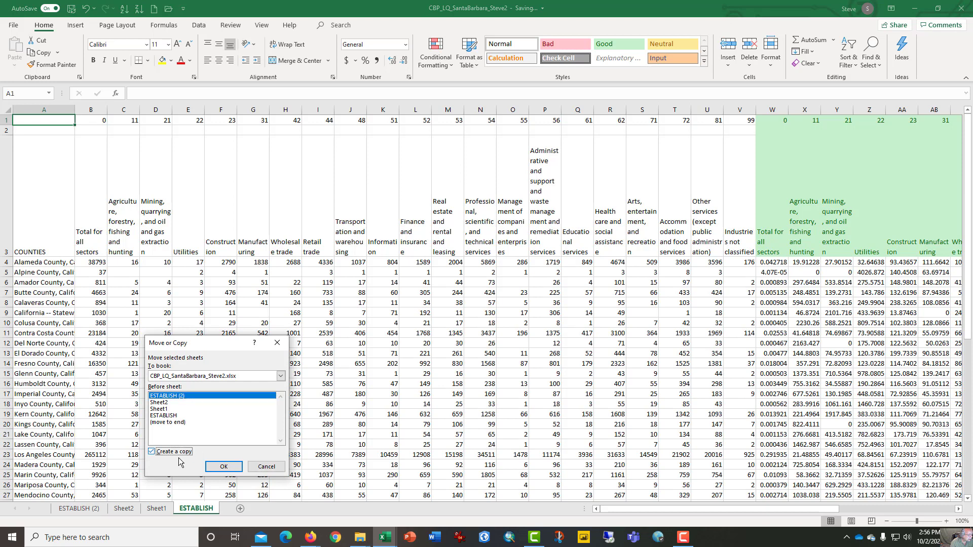
{"action": "left_click", "coordinate": [223, 467]}
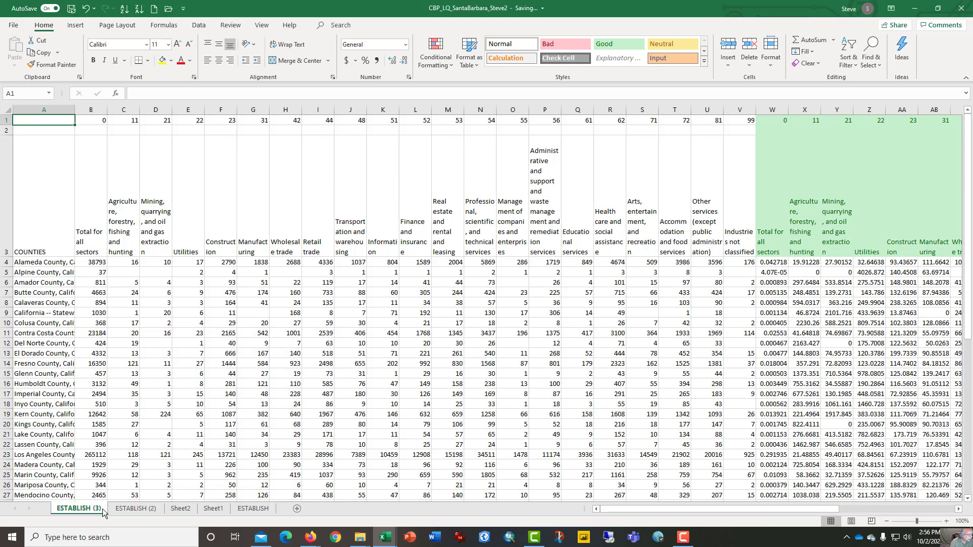
{"action": "left_click_drag", "start_coordinate": [135, 509], "coordinate": [299, 512]}
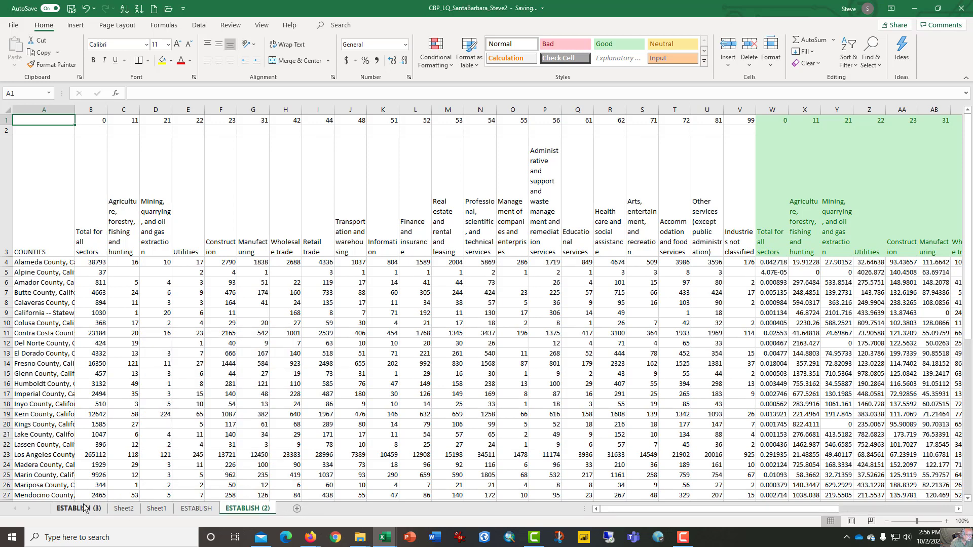
{"action": "left_click_drag", "start_coordinate": [83, 508], "coordinate": [318, 512]}
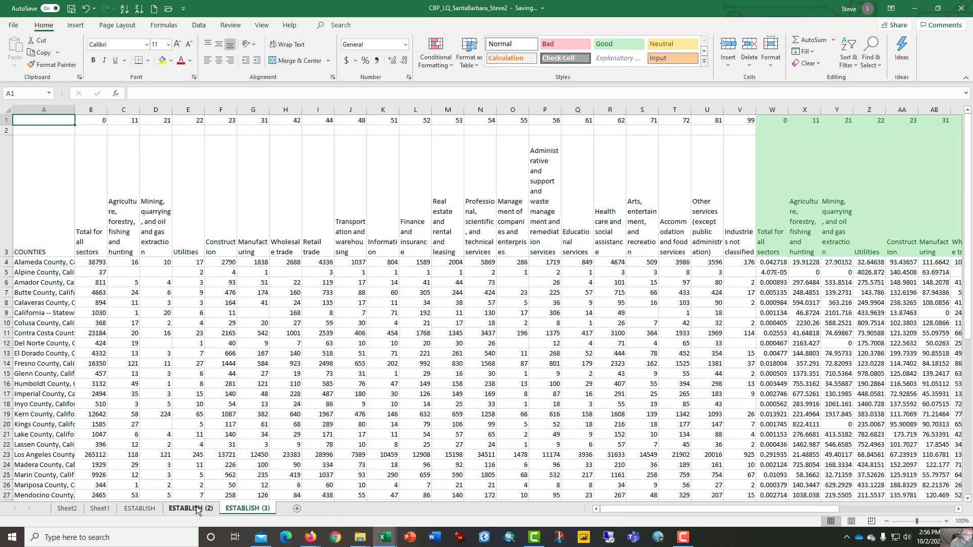
- Rename the ESTABLISH (2) sheet as employees
{"action": "double_click", "coordinate": [196, 509]}
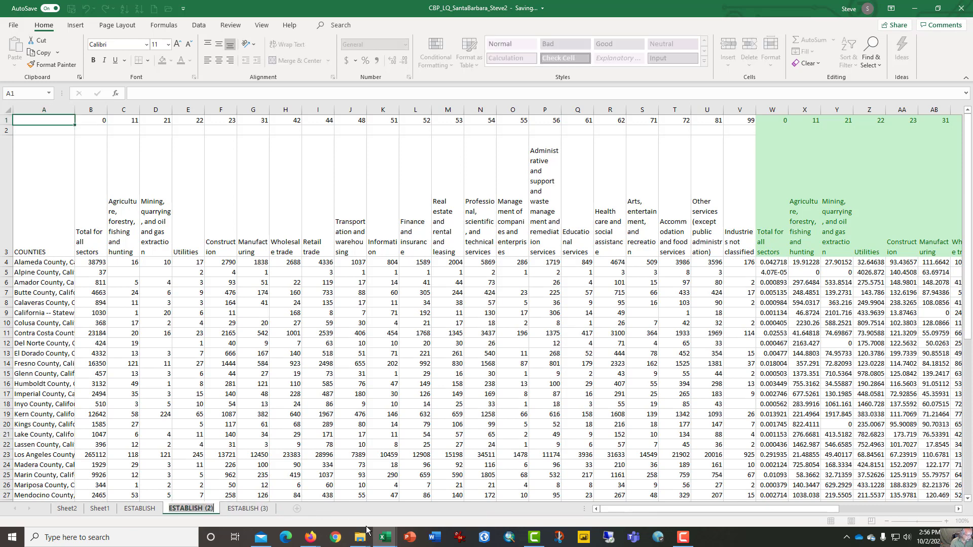
{"action": "type", "text": "emp"}
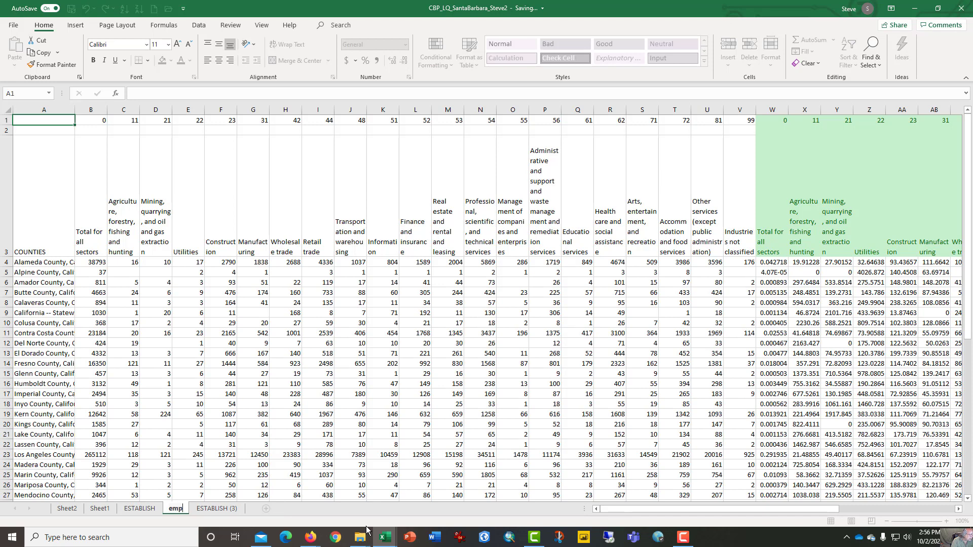
{"action": "type", "text": "loyees"}
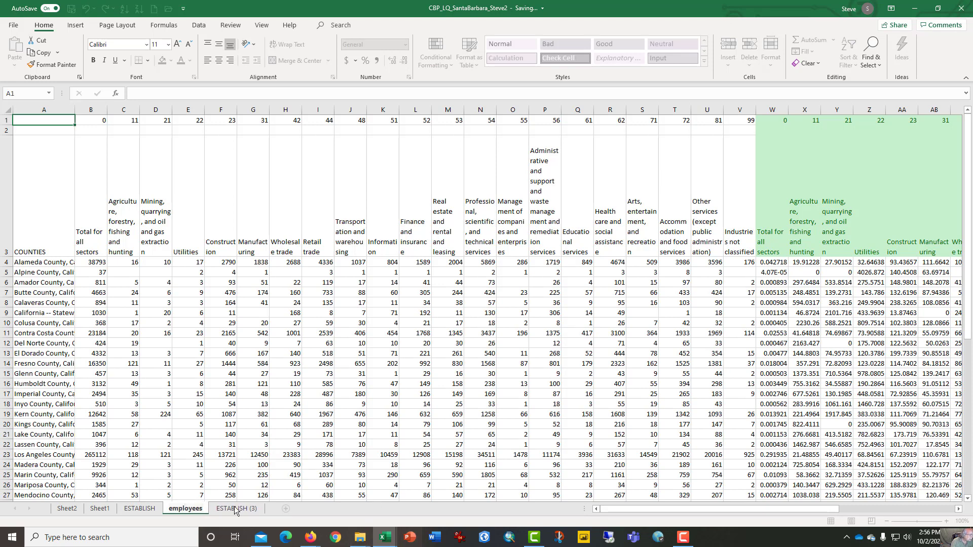
- Rename the ESTABLISH (3) sheet as payroll
{"action": "double_click", "coordinate": [235, 508]}
{"action": "double_click", "coordinate": [235, 508]}
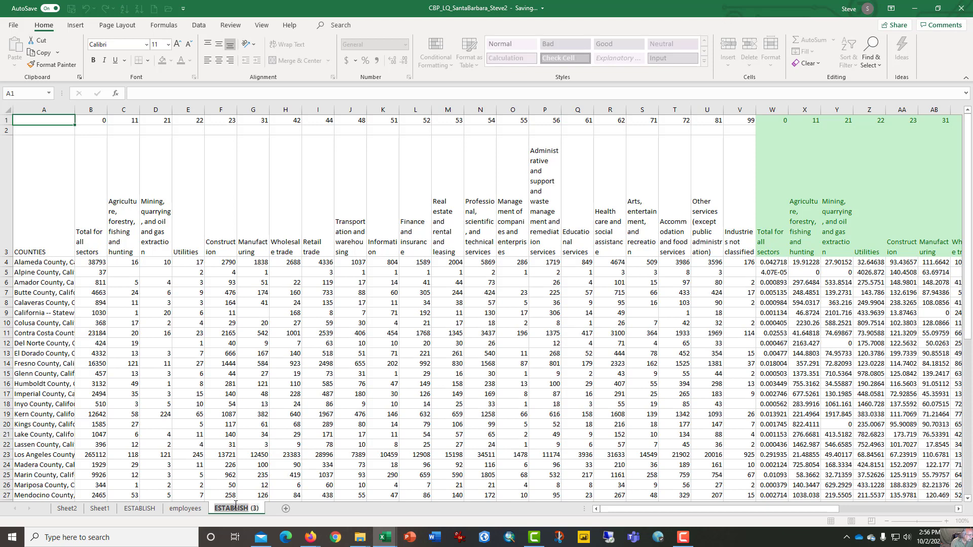
{"action": "type", "text": "payroll"}
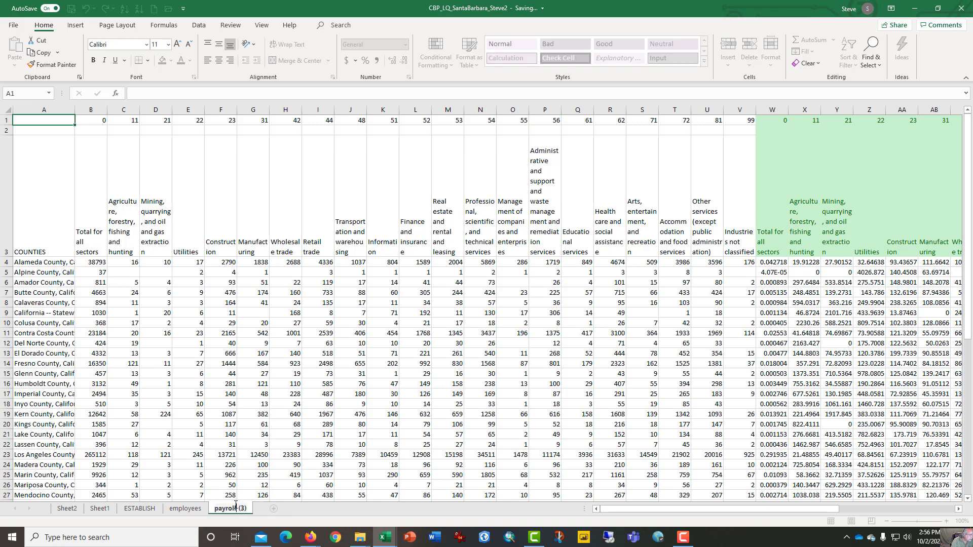
{"action": "key", "text": "shift+End"}
{"action": "key", "text": "Delete"}
{"action": "left_click", "coordinate": [274, 472]}
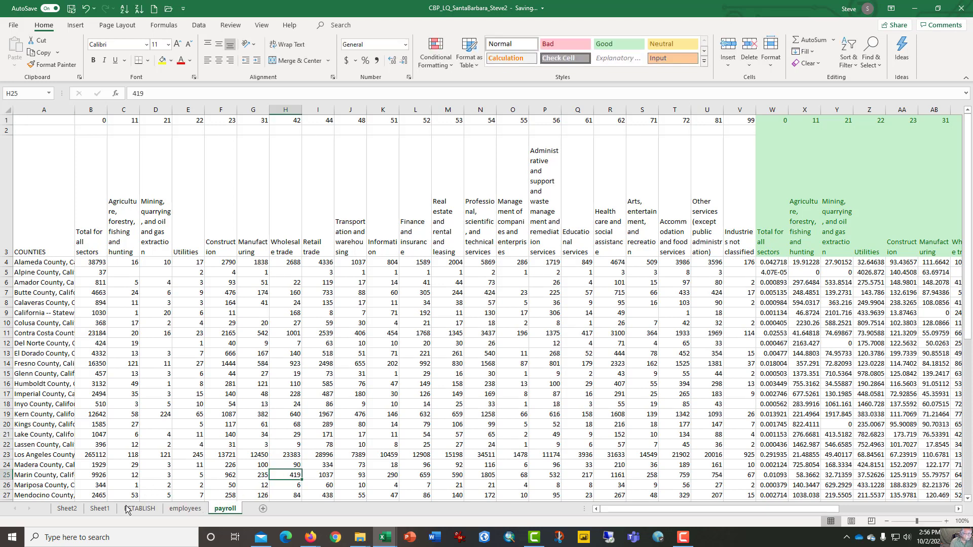
- Rename Sheet2, which holds the pivot table, as Pivot
{"action": "left_click", "coordinate": [61, 509]}
{"action": "double_click", "coordinate": [59, 508]}
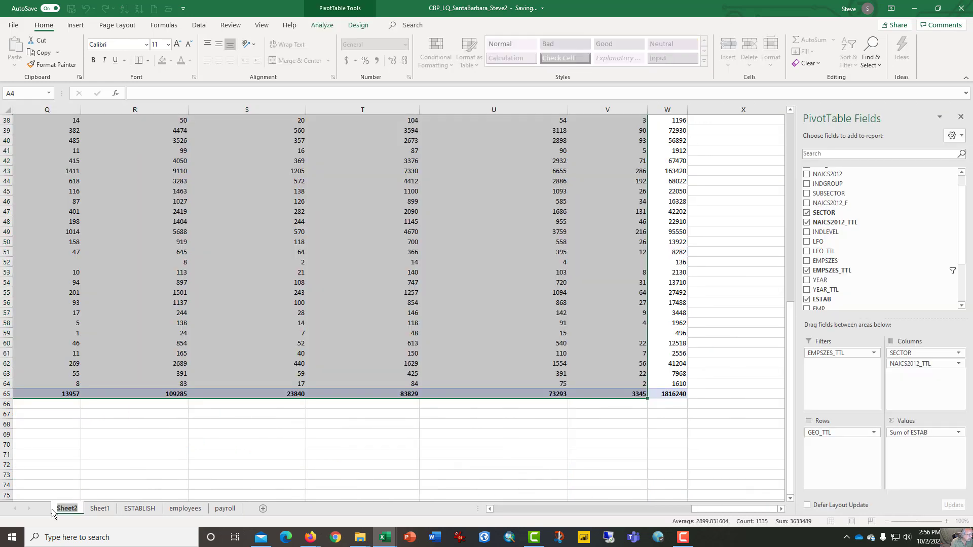
{"action": "type", "text": "Pivot"}
{"action": "key", "text": "Return"}
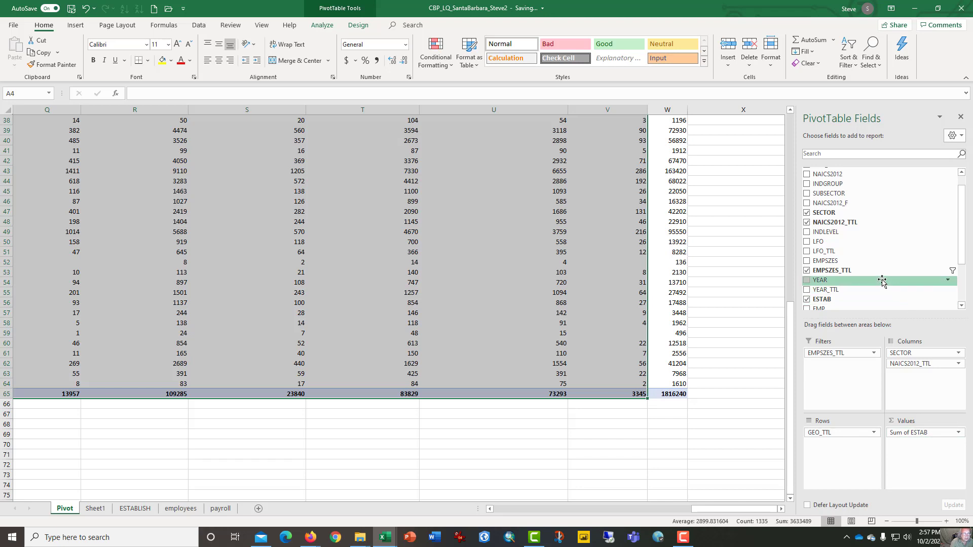
- Replace ESTAB with EMP in the pivot table's values, summarizing EMP by Sum
{"action": "scroll", "coordinate": [869, 278], "scroll_direction": "down", "scroll_amount": 2}
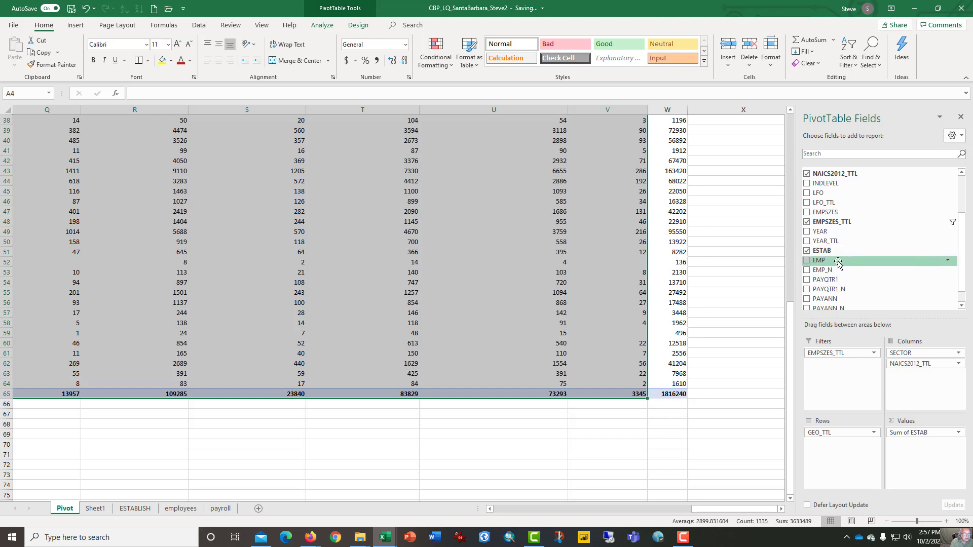
{"action": "left_click_drag", "start_coordinate": [837, 262], "coordinate": [934, 454]}
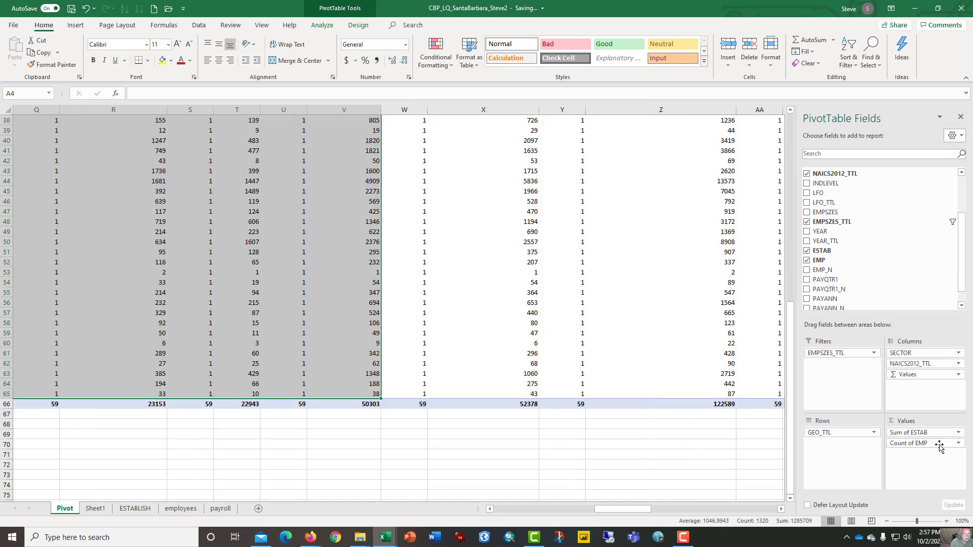
{"action": "left_click", "coordinate": [958, 443]}
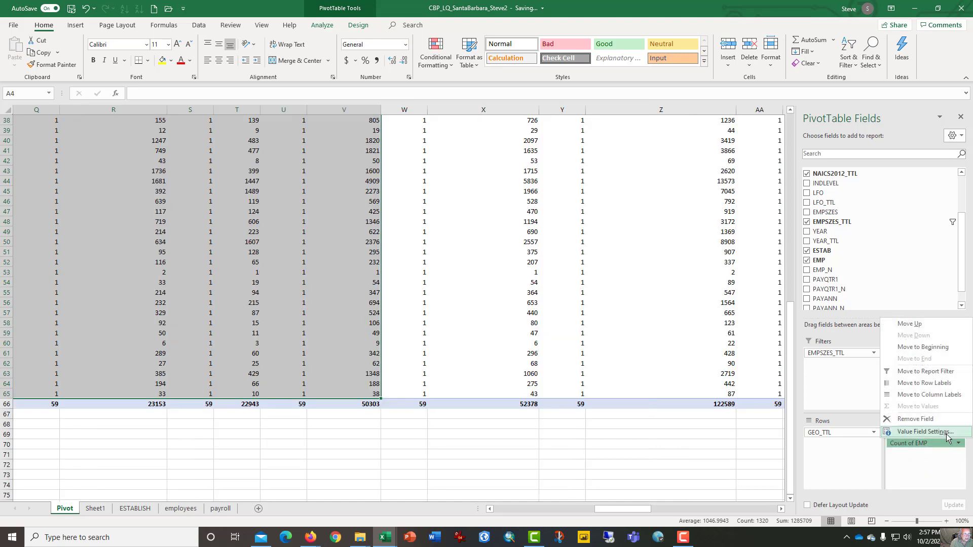
{"action": "left_click", "coordinate": [912, 488]}
{"action": "left_click", "coordinate": [408, 266]}
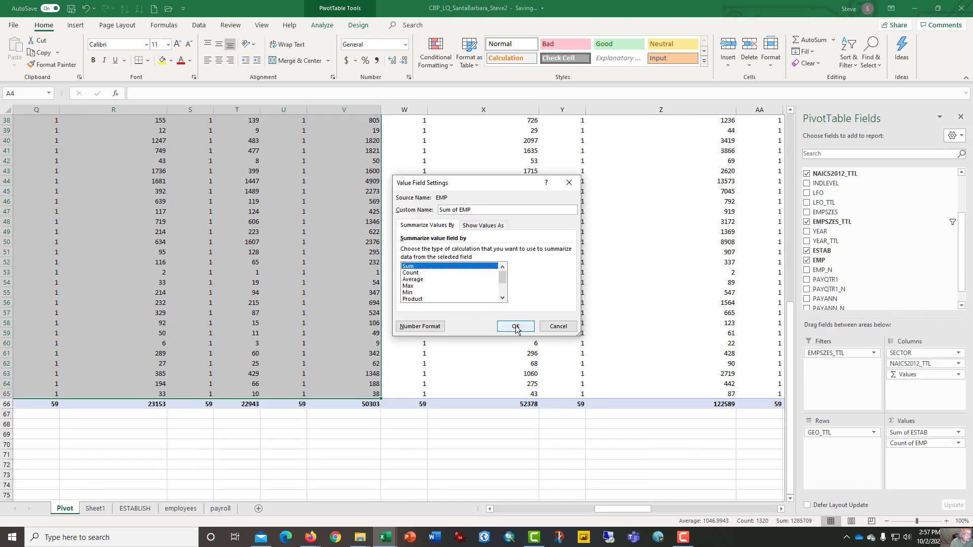
{"action": "left_click", "coordinate": [516, 326]}
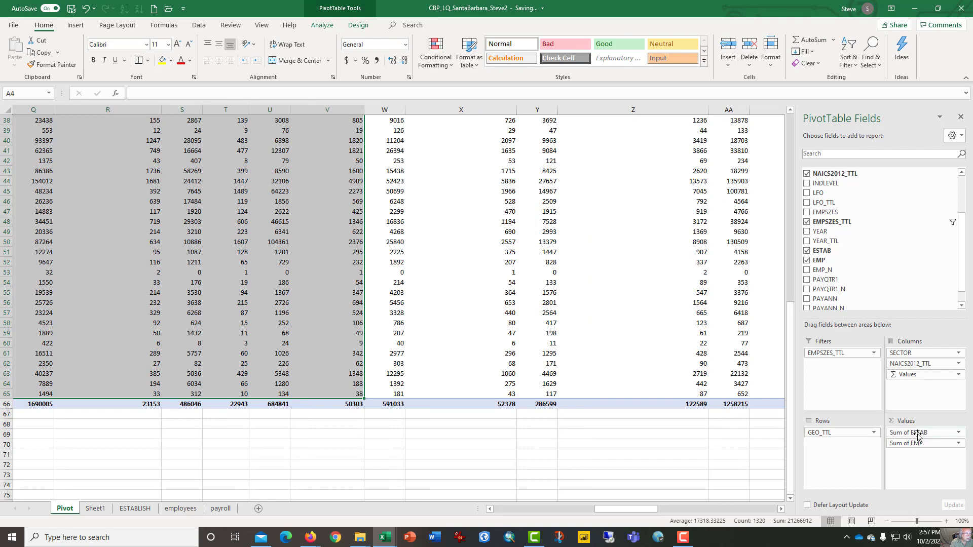
{"action": "left_click", "coordinate": [807, 252]}
- Copy the pivot table's employee figures with the bottom total row, B6:V65, leaving out the Grand Total column
{"action": "left_click", "coordinate": [414, 290]}
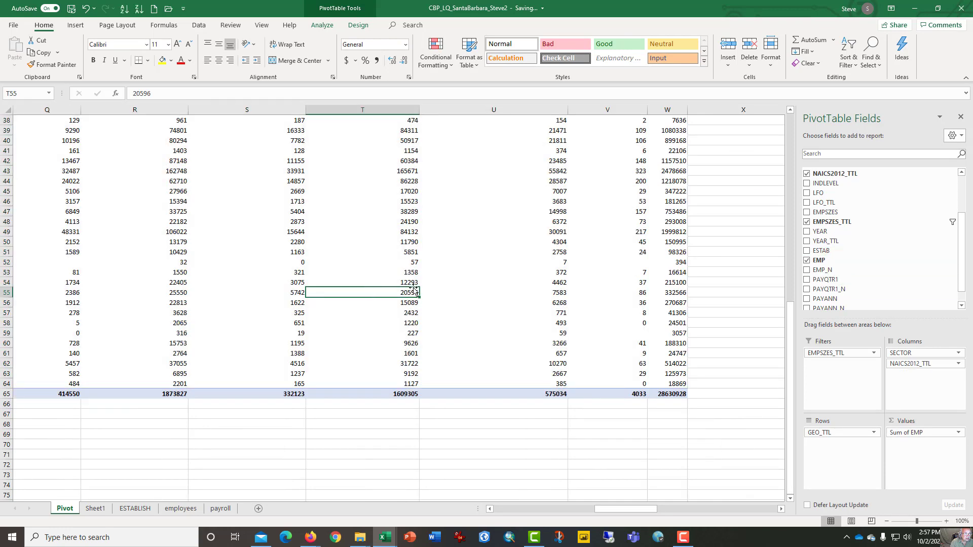
{"action": "key", "text": "ctrl+Up"}
{"action": "key", "text": "Left"}
{"action": "key", "text": "Left"}
{"action": "key", "text": "Left"}
{"action": "key", "text": "Left"}
{"action": "key", "text": "Left"}
{"action": "key", "text": "Left"}
{"action": "key", "text": "Left"}
{"action": "key", "text": "Left"}
{"action": "key", "text": "Left"}
{"action": "key", "text": "Left"}
{"action": "key", "text": "Left"}
{"action": "key", "text": "Left"}
{"action": "key", "text": "Left"}
{"action": "key", "text": "Left"}
{"action": "key", "text": "Left"}
{"action": "key", "text": "Left"}
{"action": "key", "text": "Left"}
{"action": "key", "text": "Left"}
{"action": "key", "text": "Left"}
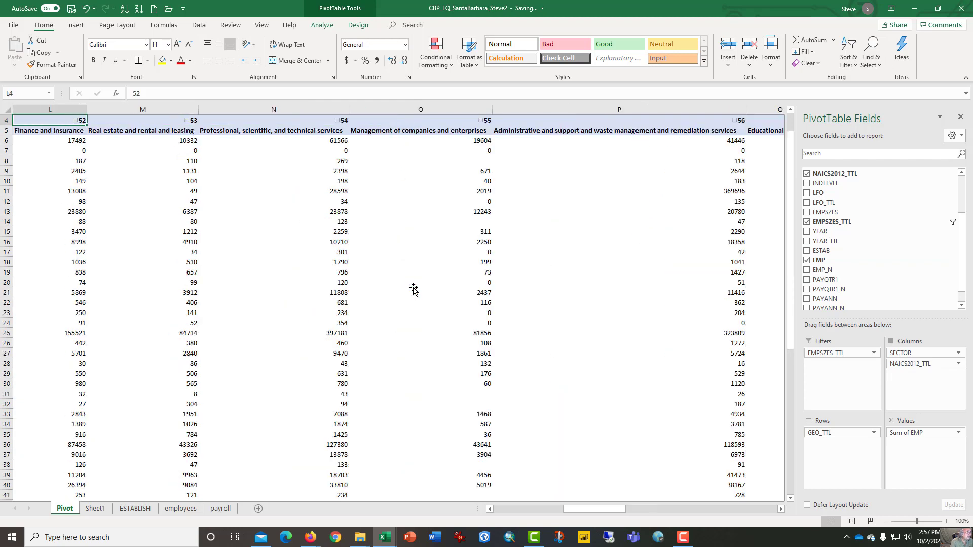
{"action": "key", "text": "Down"}
{"action": "key", "text": "Right"}
{"action": "key", "text": "Down"}
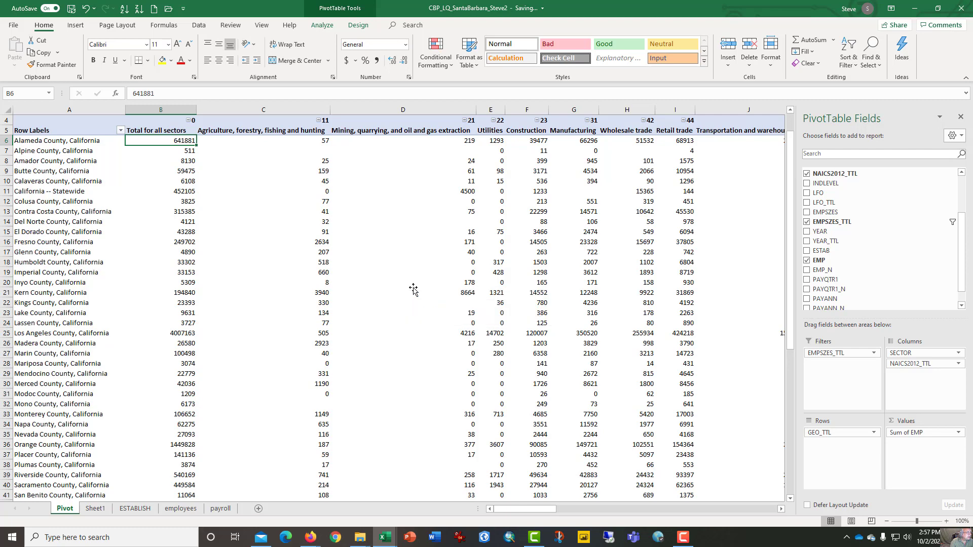
{"action": "key", "text": "ctrl+shift+Right"}
{"action": "key", "text": "shift+Left"}
{"action": "key", "text": "shift+Down"}
{"action": "key", "text": "shift+Down"}
{"action": "key", "text": "shift+Down"}
{"action": "key", "text": "shift+Down"}
{"action": "key", "text": "shift+Down"}
{"action": "key", "text": "shift+Down"}
{"action": "key", "text": "shift+Down"}
{"action": "key", "text": "shift+Down"}
{"action": "key", "text": "shift+Down"}
{"action": "key", "text": "shift+Down"}
{"action": "key", "text": "shift+Down"}
{"action": "key", "text": "shift+Down"}
{"action": "key", "text": "shift+Down"}
{"action": "key", "text": "shift+Down"}
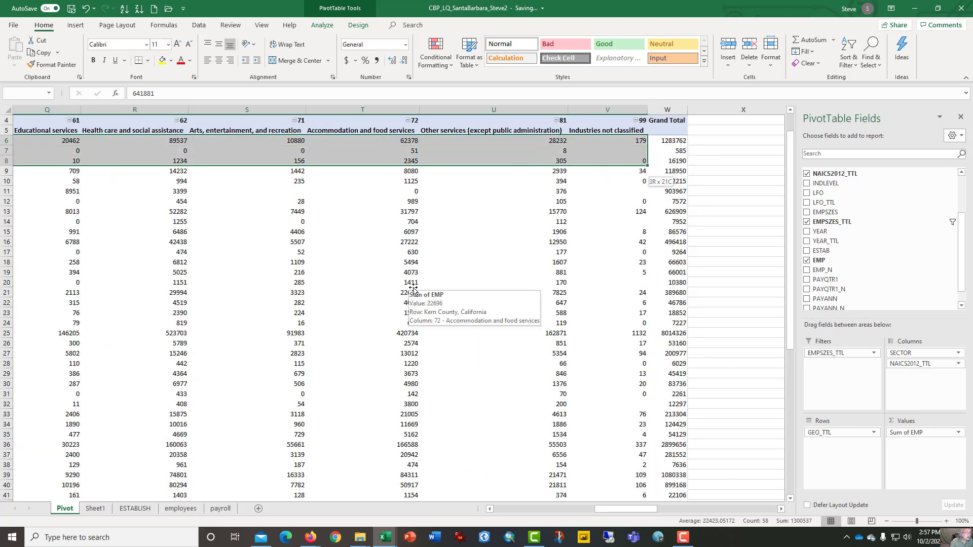
{"action": "key", "text": "ctrl+shift+Down"}
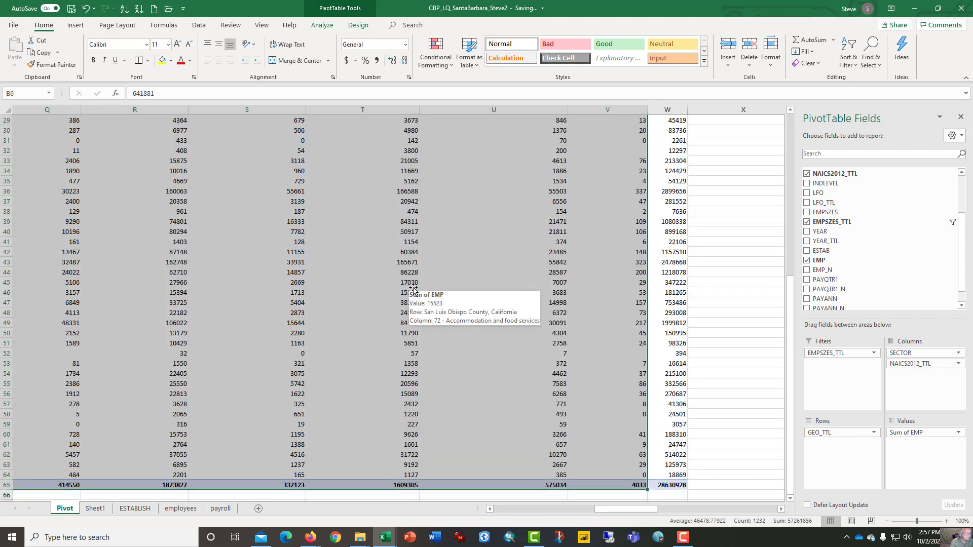
{"action": "key", "text": "ctrl+c"}
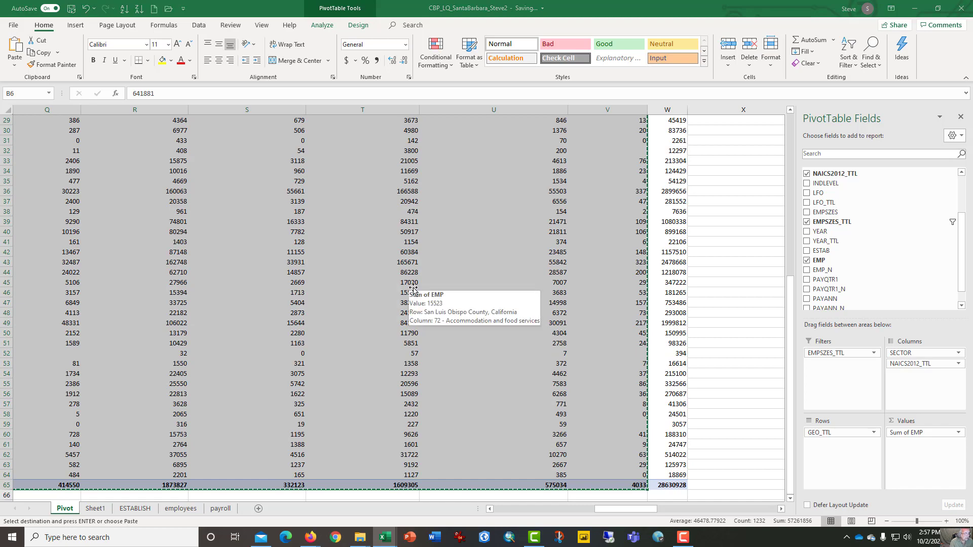
{"action": "key", "text": "super+Tab"}
{"action": "key", "text": "Escape"}
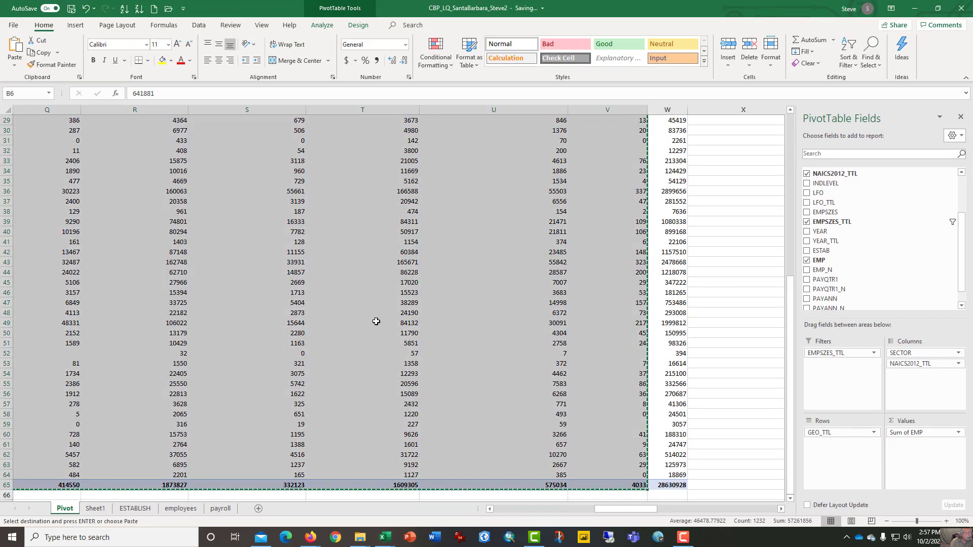
- Paste the copied employee figures as values into the employees sheet, starting at B4
{"action": "left_click", "coordinate": [181, 509]}
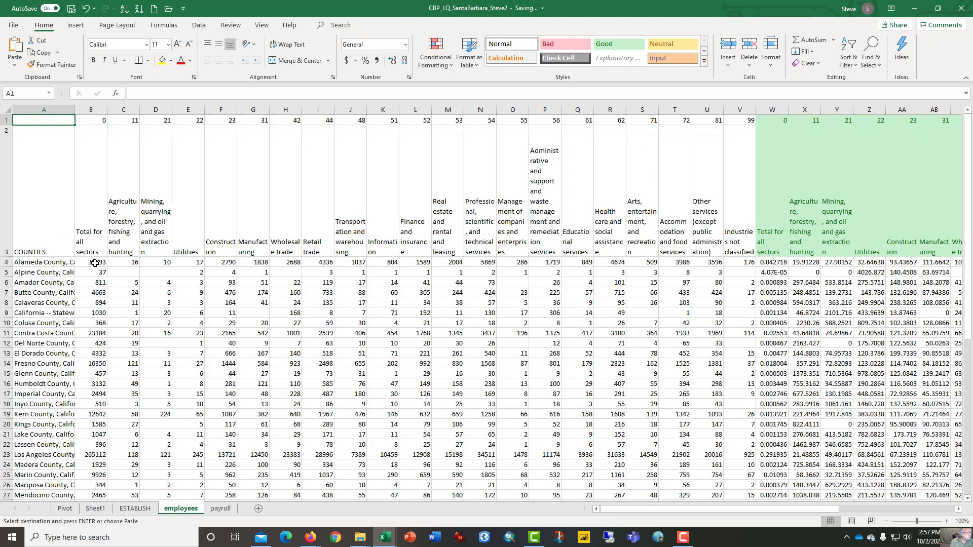
{"action": "left_click", "coordinate": [95, 263]}
{"action": "right_click", "coordinate": [95, 264]}
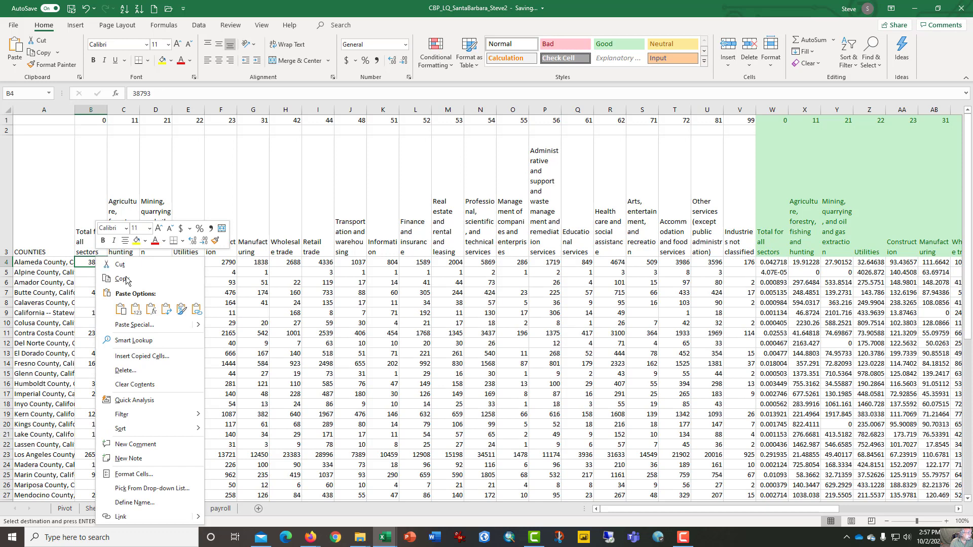
{"action": "left_click", "coordinate": [136, 309]}
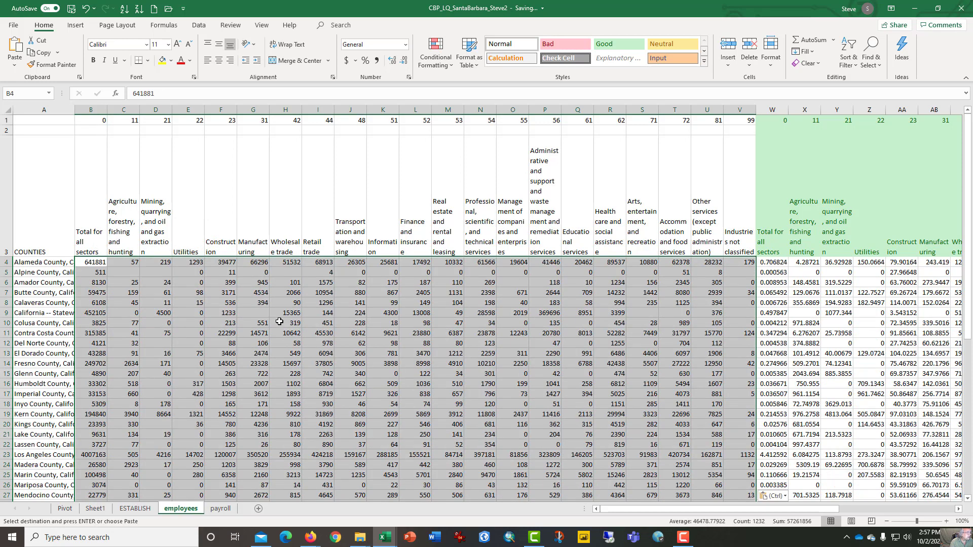
- Check the pasted employee figures against the county labels from row 6 down to rows 63 and 64
{"action": "key", "text": "Down"}
{"action": "key", "text": "Down"}
{"action": "key", "text": "ctrl"}
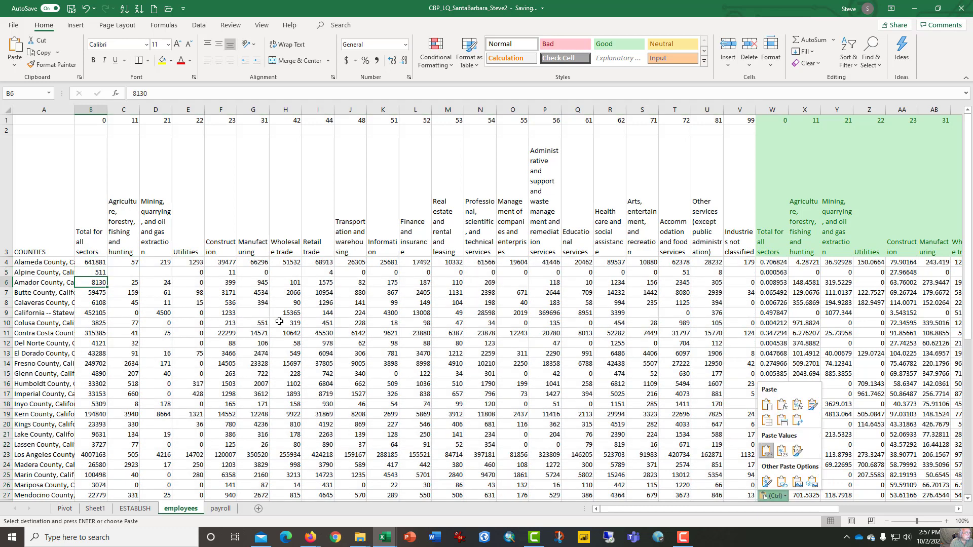
{"action": "key", "text": "Right"}
{"action": "key", "text": "Down"}
{"action": "left_click", "coordinate": [30, 323]}
{"action": "key", "text": "Up"}
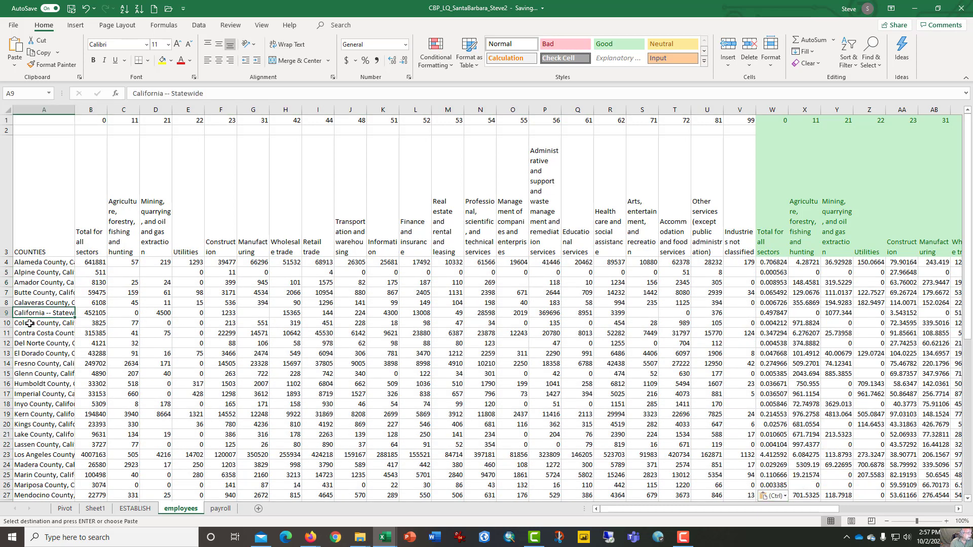
{"action": "key", "text": "Down"}
{"action": "key", "text": "Down"}
{"action": "key", "text": "Down"}
{"action": "key", "text": "Down"}
{"action": "key", "text": "Down"}
{"action": "key", "text": "Down"}
{"action": "key", "text": "Down"}
{"action": "key", "text": "Down"}
{"action": "key", "text": "Down"}
{"action": "key", "text": "Down"}
{"action": "key", "text": "Down"}
{"action": "key", "text": "Down"}
{"action": "key", "text": "Down"}
{"action": "key", "text": "Down"}
{"action": "key", "text": "Down"}
{"action": "key", "text": "Down"}
{"action": "key", "text": "Down"}
{"action": "key", "text": "Down"}
{"action": "key", "text": "Down"}
{"action": "key", "text": "Down"}
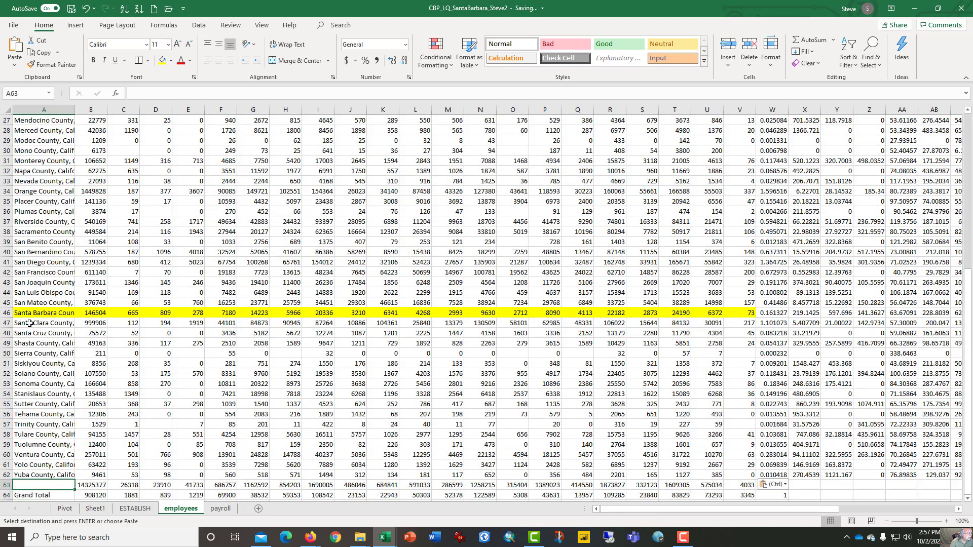
{"action": "key", "text": "Right"}
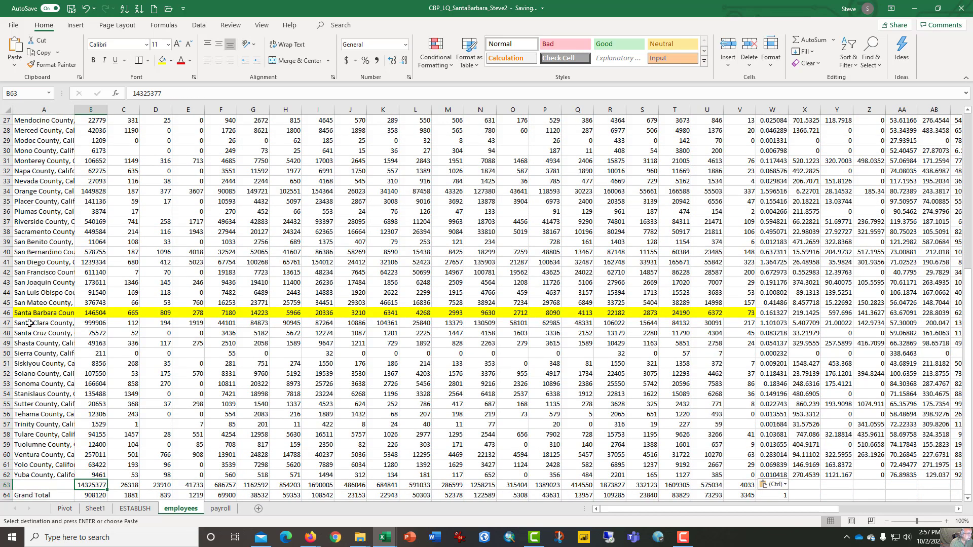
{"action": "key", "text": "ctrl"}
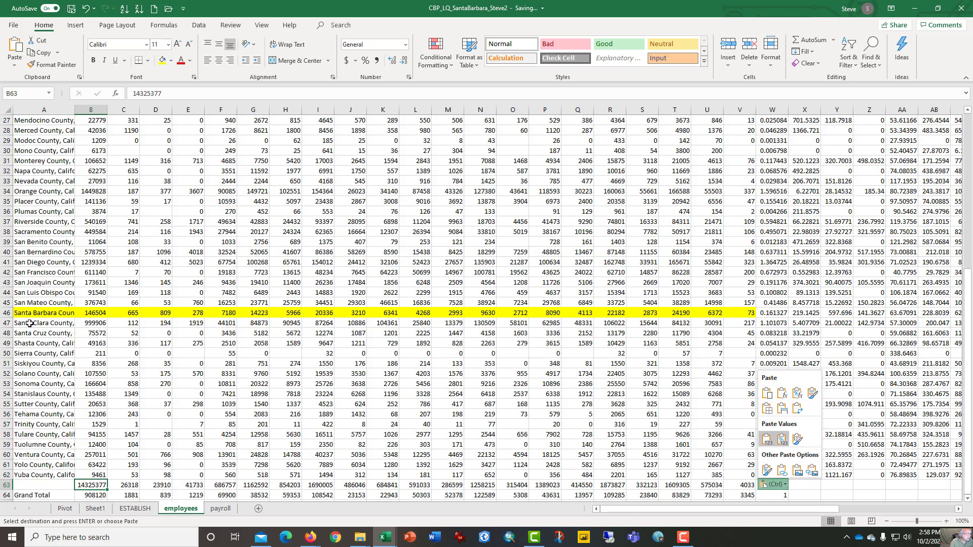
{"action": "key", "text": "Escape"}
- Copy the pasted employee totals in B63:V63 into the Grand Total row, starting at B64
{"action": "key", "text": "Left"}
{"action": "key", "text": "Right"}
{"action": "key", "text": "shift+Right"}
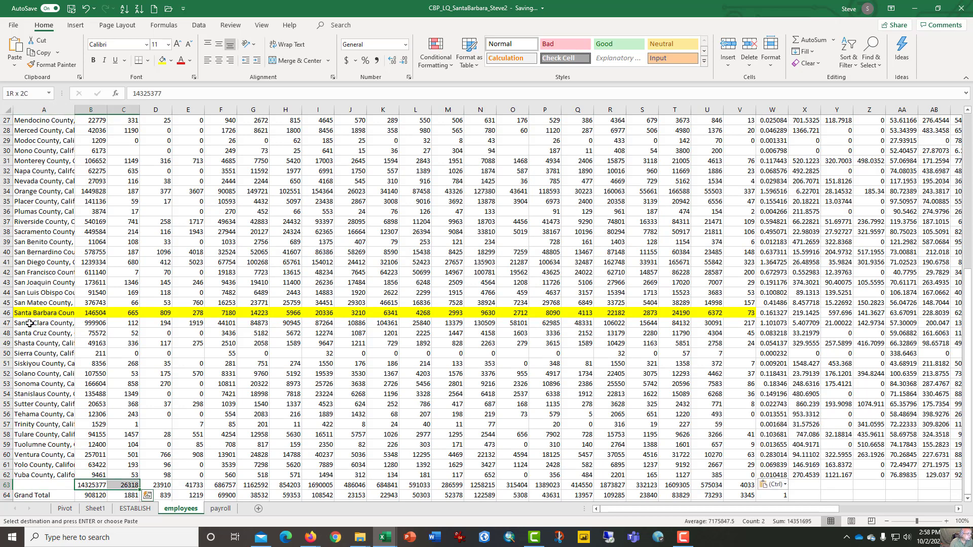
{"action": "key", "text": "shift+Right"}
{"action": "key", "text": "shift+Right"}
{"action": "key", "text": "shift+Right"}
{"action": "key", "text": "shift+Right"}
{"action": "key", "text": "shift+Right"}
{"action": "key", "text": "shift+Right"}
{"action": "key", "text": "shift+Right"}
{"action": "key", "text": "shift+Right"}
{"action": "key", "text": "shift+Right"}
{"action": "key", "text": "shift+Right"}
{"action": "key", "text": "shift+Right"}
{"action": "key", "text": "shift+Right"}
{"action": "key", "text": "shift+Right"}
{"action": "key", "text": "shift+Right"}
{"action": "key", "text": "shift+Right"}
{"action": "key", "text": "shift+Right"}
{"action": "key", "text": "shift+Right"}
{"action": "key", "text": "shift+Right"}
{"action": "key", "text": "shift+Right"}
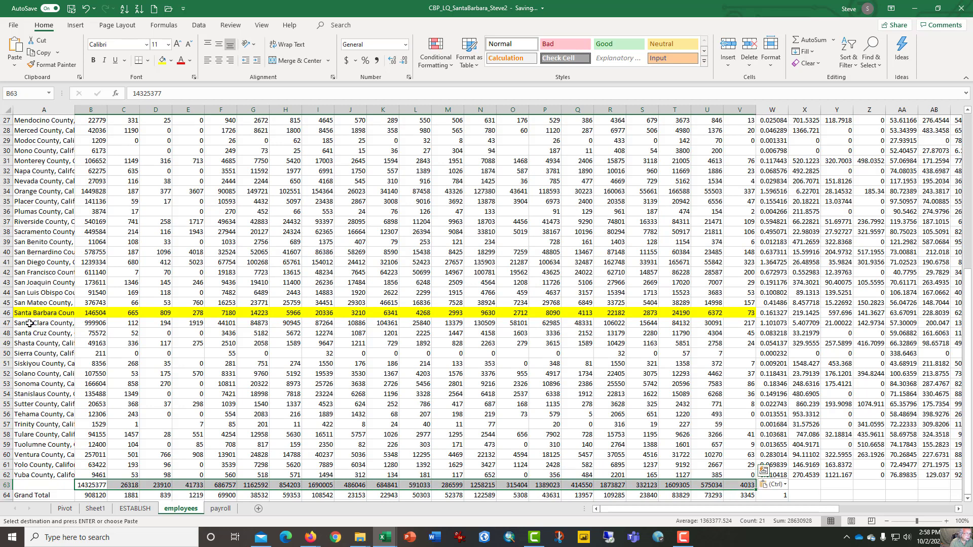
{"action": "key", "text": "ctrl+c"}
{"action": "key", "text": "Down"}
{"action": "key", "text": "ctrl+v"}
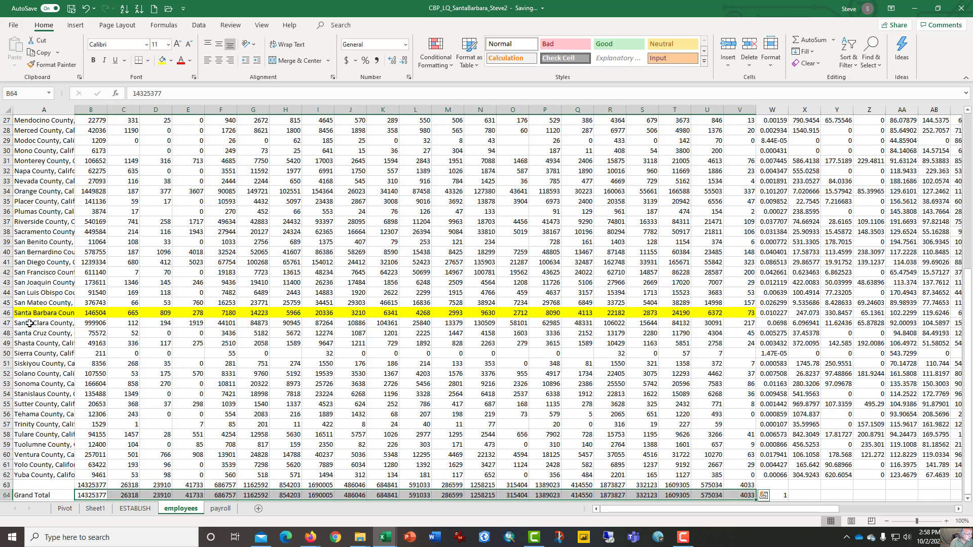
- Clear the leftover employee totals from B63:V63
{"action": "key", "text": "Up"}
{"action": "key", "text": "ctrl+shift+Right"}
{"action": "key", "text": "Delete"}
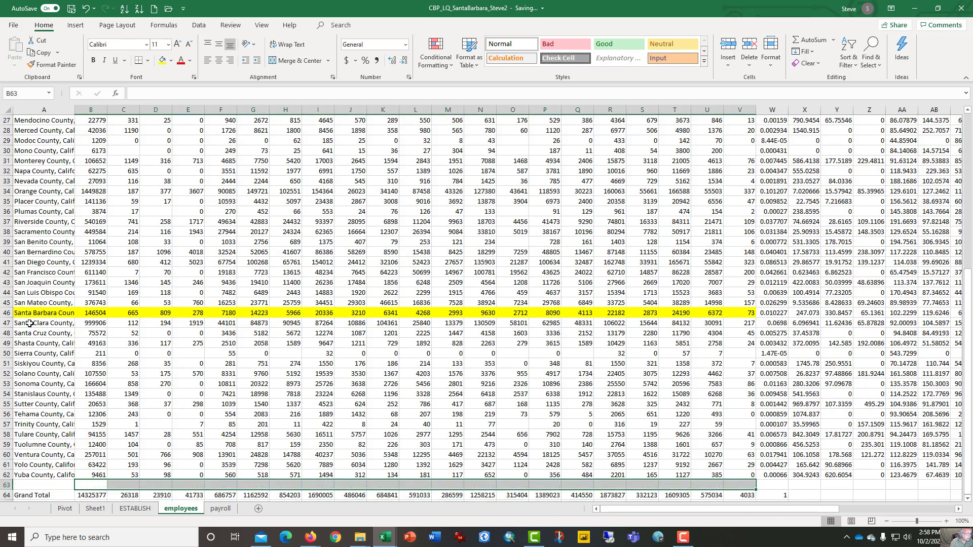
- Check that the Yuba County formulas in W62 and X62 of the employees sheet reference the Grand Total row
{"action": "key", "text": "Up"}
{"action": "key", "text": "Right"}
{"action": "key", "text": "Right"}
{"action": "key", "text": "Right"}
{"action": "key", "text": "Right"}
{"action": "key", "text": "Right"}
{"action": "key", "text": "Right"}
{"action": "key", "text": "Right"}
{"action": "key", "text": "Right"}
{"action": "key", "text": "Right"}
{"action": "key", "text": "Right"}
{"action": "key", "text": "Right"}
{"action": "key", "text": "Right"}
{"action": "key", "text": "Right"}
{"action": "key", "text": "Right"}
{"action": "key", "text": "Right"}
{"action": "key", "text": "Right"}
{"action": "key", "text": "Right"}
{"action": "key", "text": "Right"}
{"action": "key", "text": "Right"}
{"action": "key", "text": "Right"}
{"action": "key", "text": "Right"}
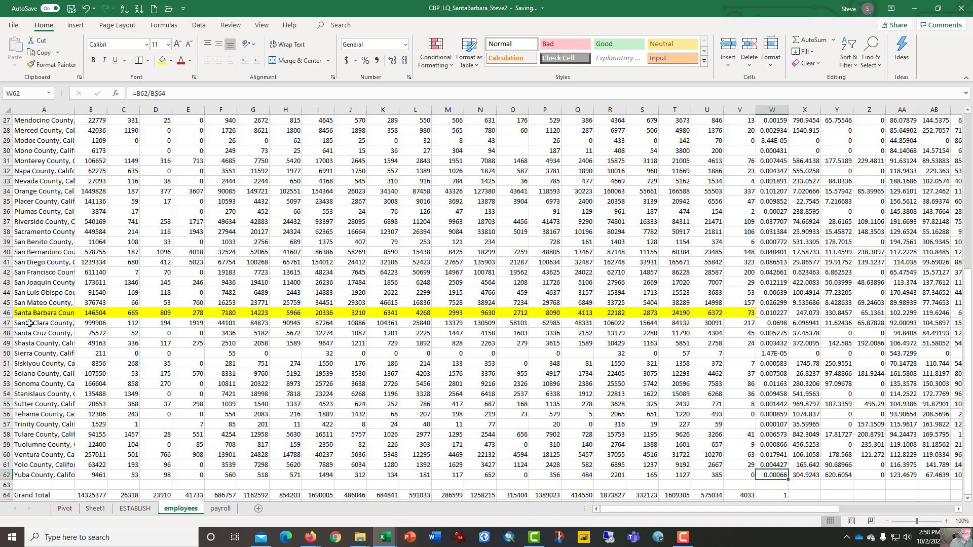
{"action": "key", "text": "F2"}
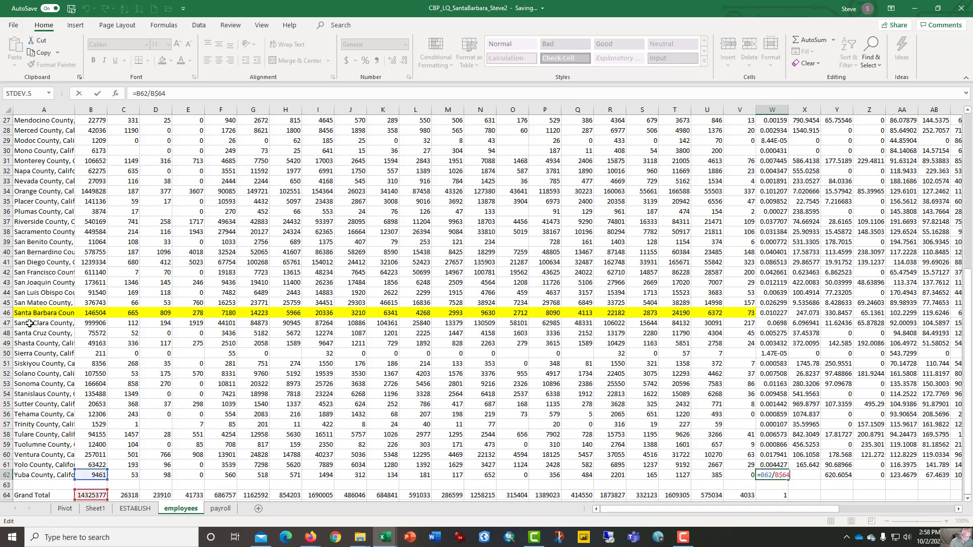
{"action": "scroll", "coordinate": [89, 352], "scroll_direction": "down", "scroll_amount": 3}
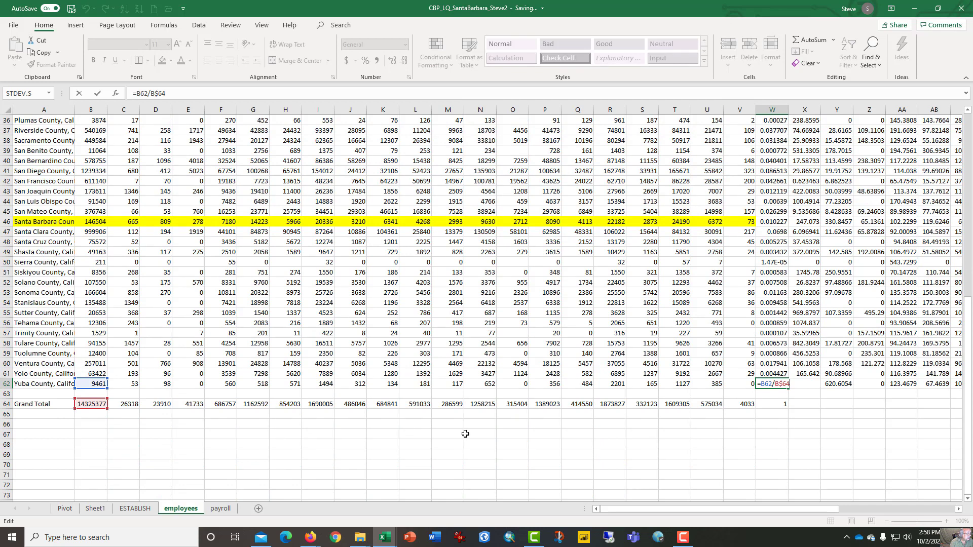
{"action": "key", "text": "Tab"}
{"action": "key", "text": "F2"}
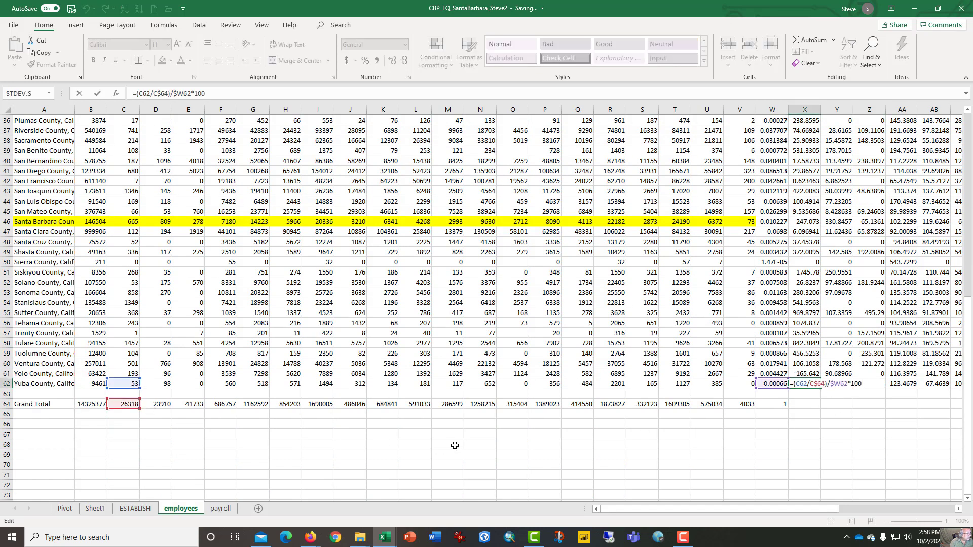
{"action": "key", "text": "Escape"}
{"action": "key", "text": "shift+Right"}
{"action": "key", "text": "ctrl+r"}
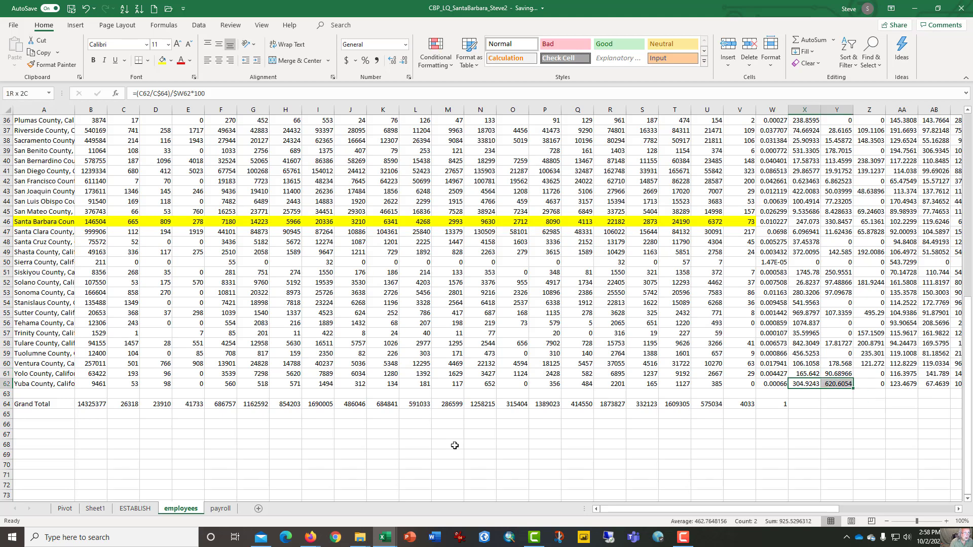
{"action": "key", "text": "ctrl+shift+Right"}
{"action": "key", "text": "ctrl+shift+Up"}
{"action": "key", "text": "Down"}
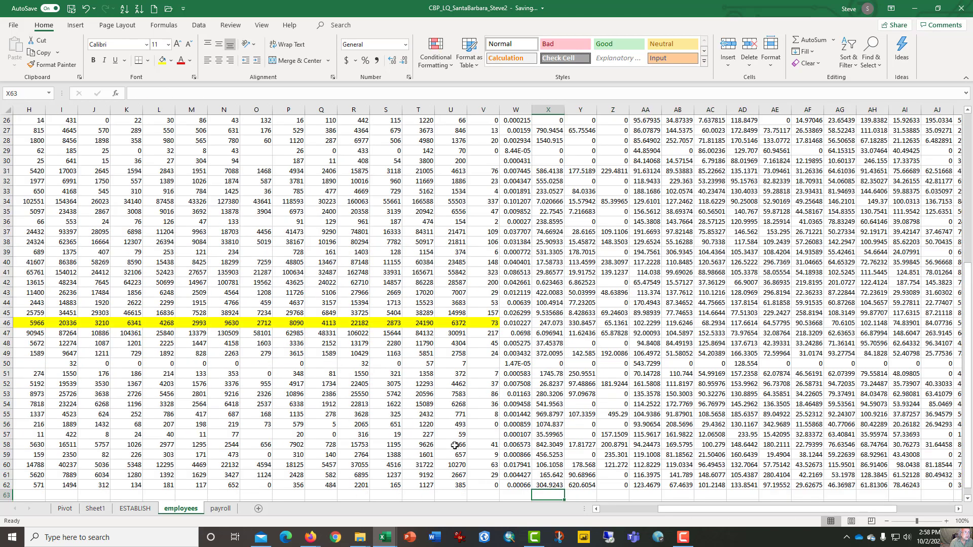
{"action": "key", "text": "Left"}
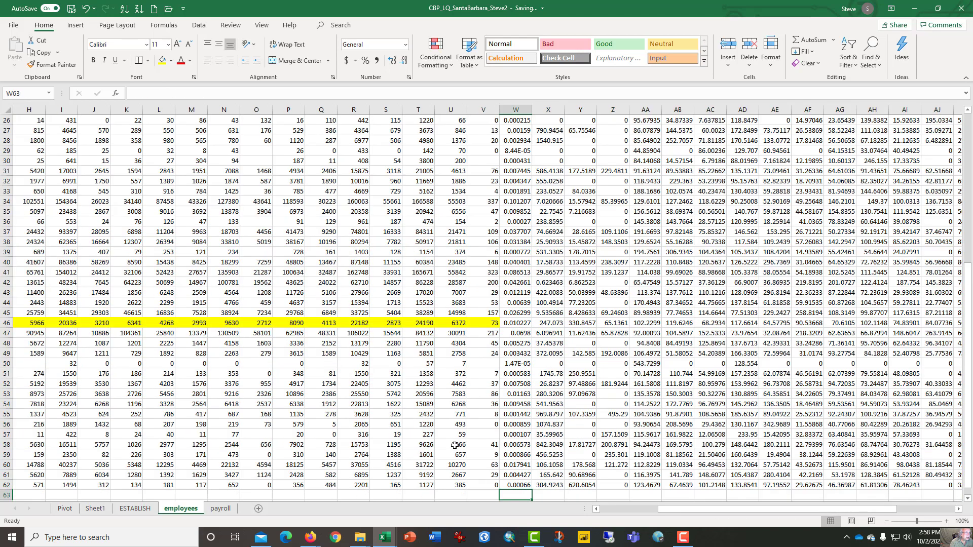
- Replace EMP with PAYANN in the pivot table's values, summarizing PAYANN by Sum
{"action": "left_click", "coordinate": [222, 508]}
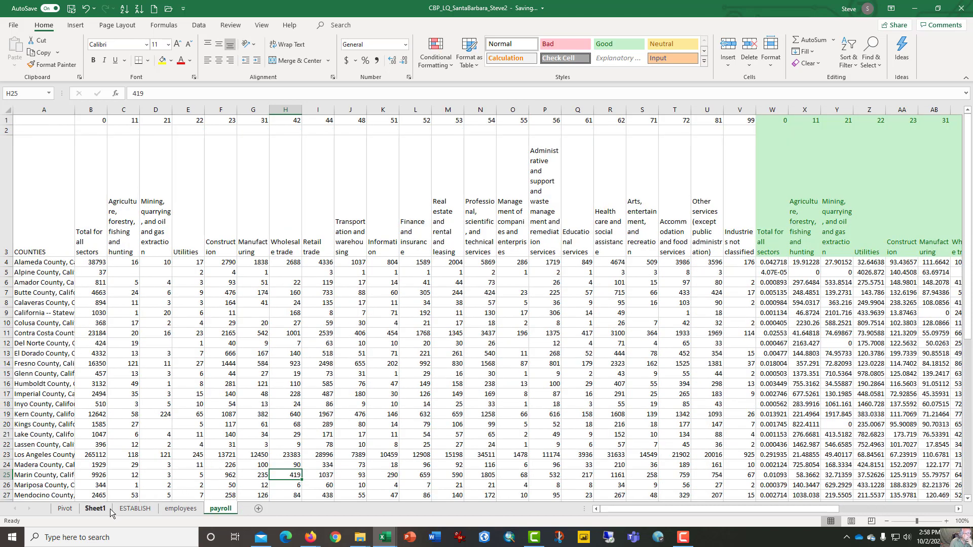
{"action": "left_click", "coordinate": [65, 509]}
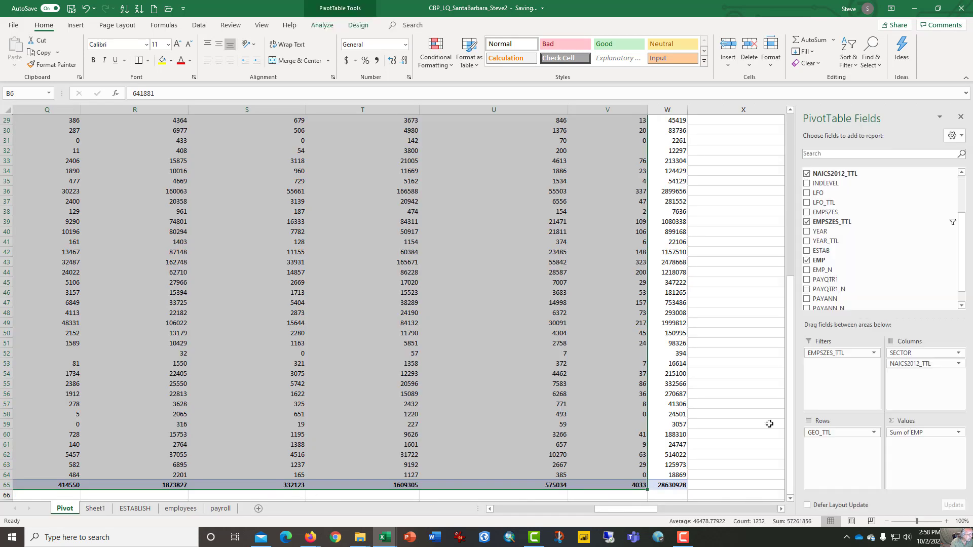
{"action": "scroll", "coordinate": [854, 280], "scroll_direction": "down", "scroll_amount": 1}
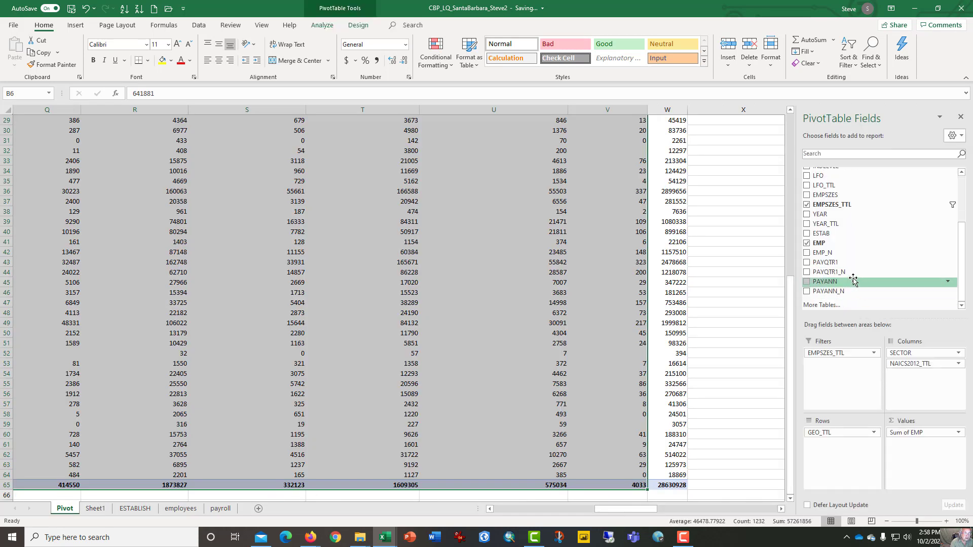
{"action": "mouse_move", "coordinate": [852, 280]}
{"action": "left_mouse_down"}
{"action": "mouse_move", "coordinate": [880, 319]}
{"action": "mouse_move", "coordinate": [926, 459]}
{"action": "mouse_move", "coordinate": [844, 276]}
{"action": "left_mouse_up"}
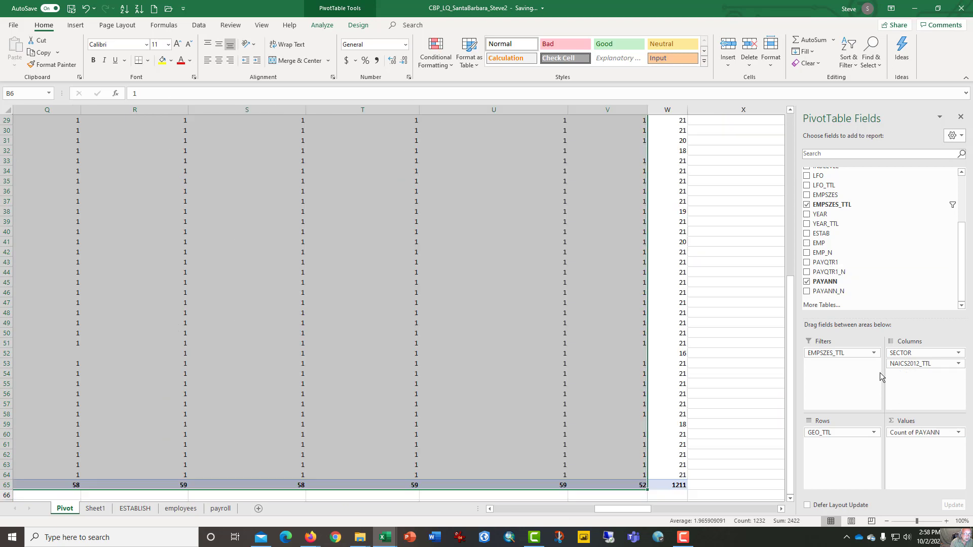
{"action": "left_click", "coordinate": [958, 434]}
{"action": "left_click", "coordinate": [918, 427]}
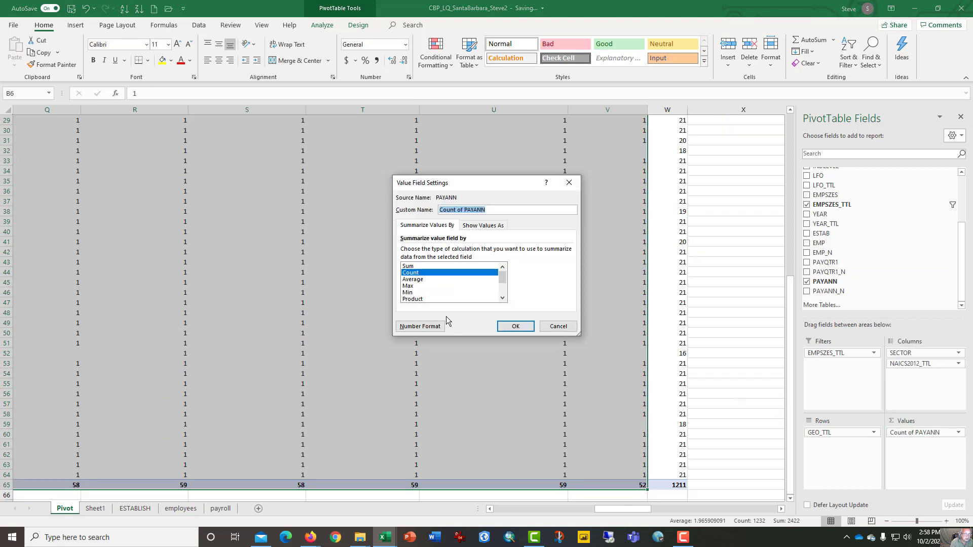
{"action": "left_click", "coordinate": [408, 266]}
{"action": "left_click", "coordinate": [505, 326]}
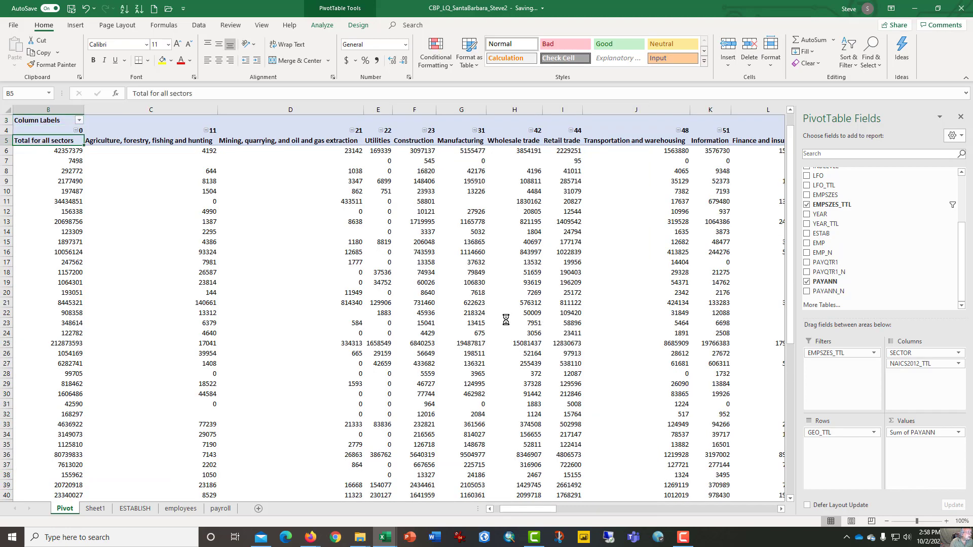
- Copy the pivot table's payroll figures with their header and bottom total rows, B5:V65, and open the payroll sheet
{"action": "key", "text": "ctrl+shift+Down"}
{"action": "key", "text": "shift+Right"}
{"action": "key", "text": "shift+Right"}
{"action": "key", "text": "shift+Right"}
{"action": "key", "text": "shift+Right"}
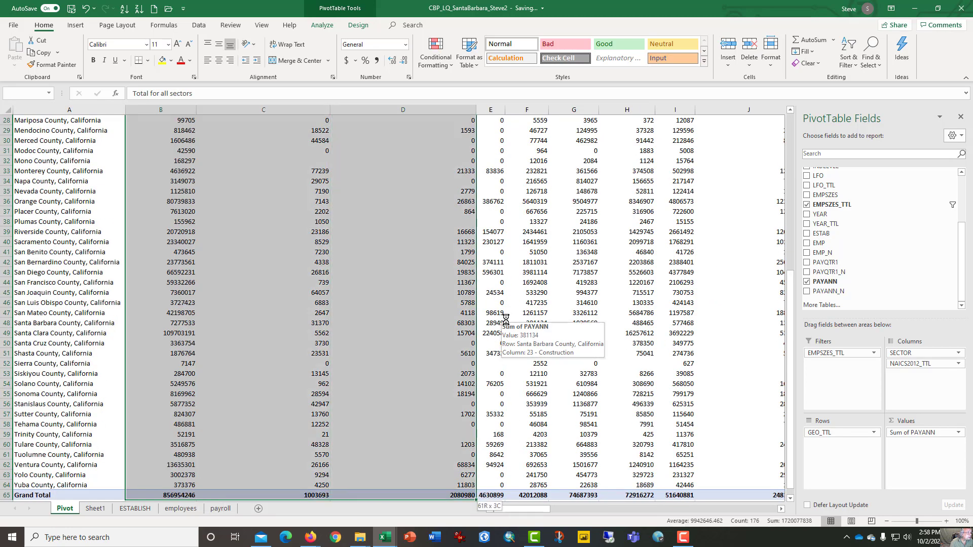
{"action": "key", "text": "shift+Right"}
{"action": "key", "text": "shift+Right"}
{"action": "key", "text": "shift+Right"}
{"action": "key", "text": "shift+Right"}
{"action": "key", "text": "shift+Right"}
{"action": "key", "text": "shift+Right"}
{"action": "key", "text": "shift+Right"}
{"action": "key", "text": "shift+Right"}
{"action": "key", "text": "shift+Right"}
{"action": "key", "text": "shift+Right"}
{"action": "key", "text": "shift+Right"}
{"action": "key", "text": "shift+Right"}
{"action": "key", "text": "shift+Right"}
{"action": "key", "text": "shift+Right"}
{"action": "key", "text": "shift+Right"}
{"action": "key", "text": "shift+Right"}
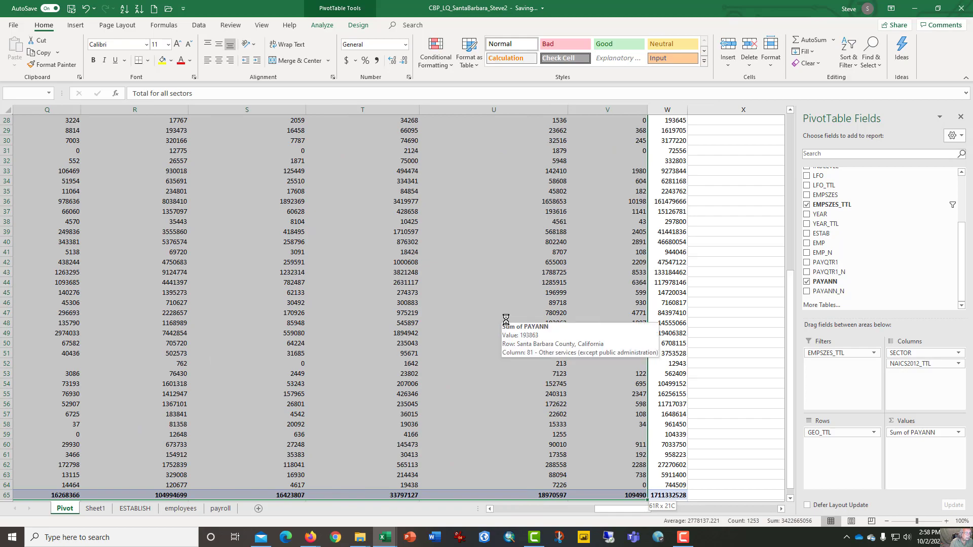
{"action": "key", "text": "ctrl+c"}
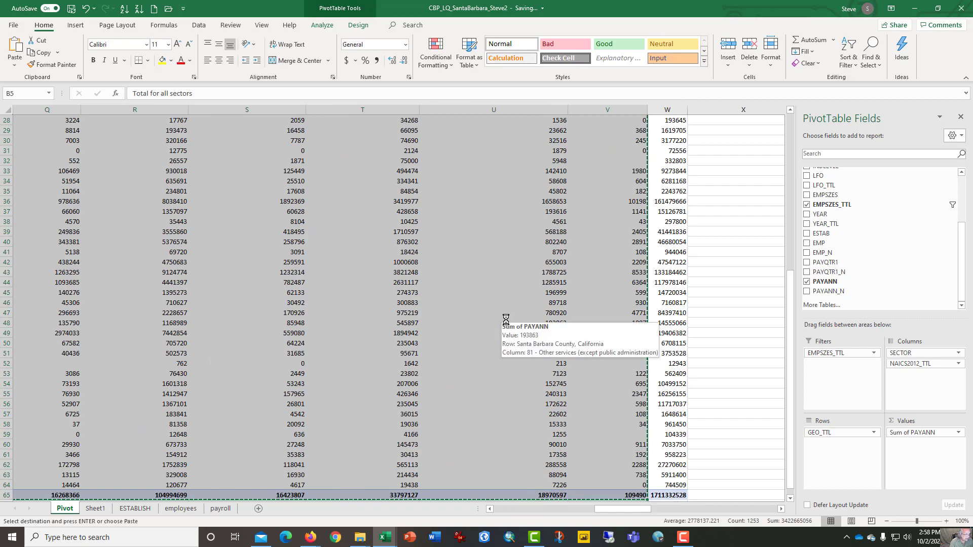
{"action": "key", "text": "ctrl+Page_Down"}
{"action": "key", "text": "ctrl+Page_Down"}
{"action": "key", "text": "ctrl+Page_Down"}
{"action": "key", "text": "ctrl+Page_Down"}
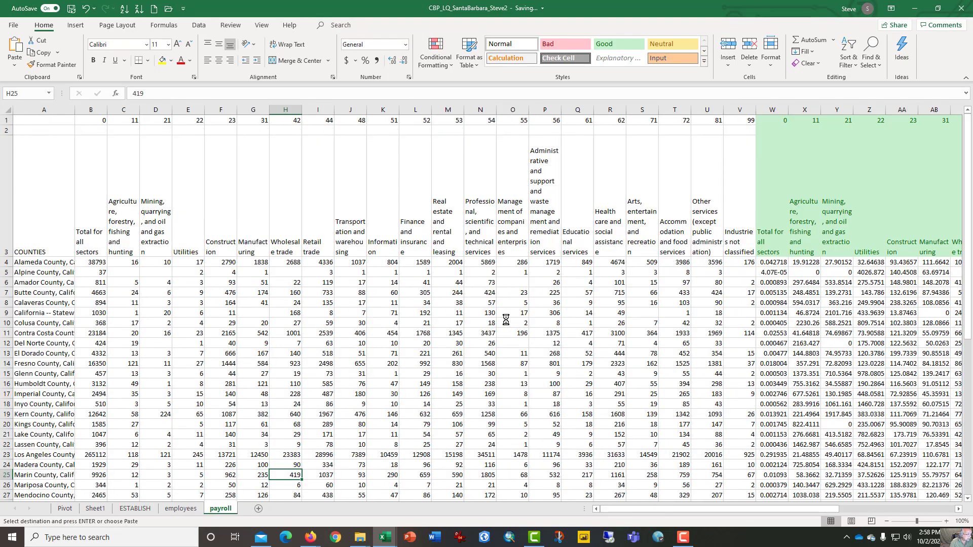
- Try to paste the copied payroll block at B4 of the payroll sheet, and undo the paste
{"action": "key", "text": "Up"}
{"action": "key", "text": "Up"}
{"action": "key", "text": "Up"}
{"action": "key", "text": "Up"}
{"action": "key", "text": "Up"}
{"action": "key", "text": "Up"}
{"action": "key", "text": "Up"}
{"action": "key", "text": "Up"}
{"action": "key", "text": "Up"}
{"action": "key", "text": "Up"}
{"action": "key", "text": "Up"}
{"action": "key", "text": "Up"}
{"action": "key", "text": "Up"}
{"action": "key", "text": "Up"}
{"action": "key", "text": "Up"}
{"action": "key", "text": "Up"}
{"action": "key", "text": "Up"}
{"action": "key", "text": "Up"}
{"action": "key", "text": "Up"}
{"action": "key", "text": "Left"}
{"action": "key", "text": "Left"}
{"action": "key", "text": "Left"}
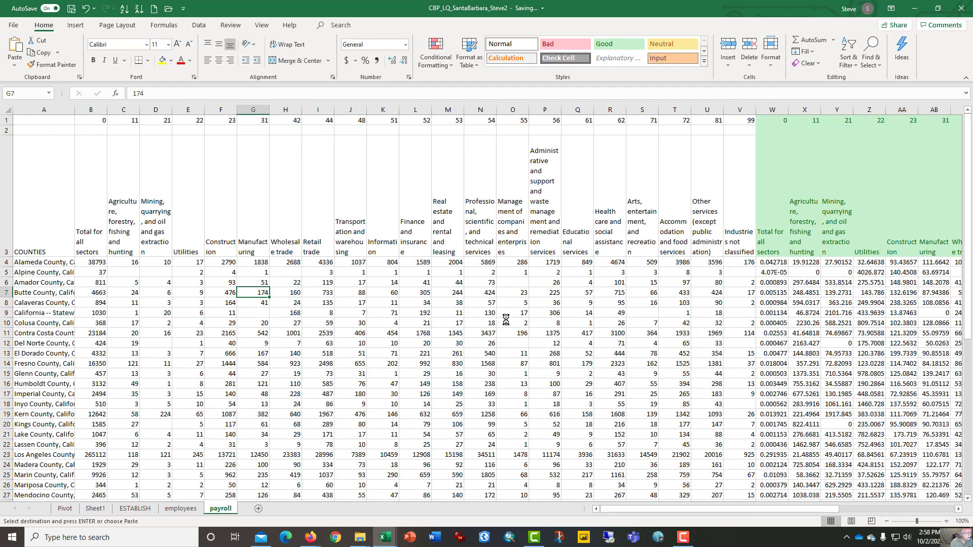
{"action": "key", "text": "Left"}
{"action": "key", "text": "Left"}
{"action": "key", "text": "Left"}
{"action": "key", "text": "Up"}
{"action": "key", "text": "Up"}
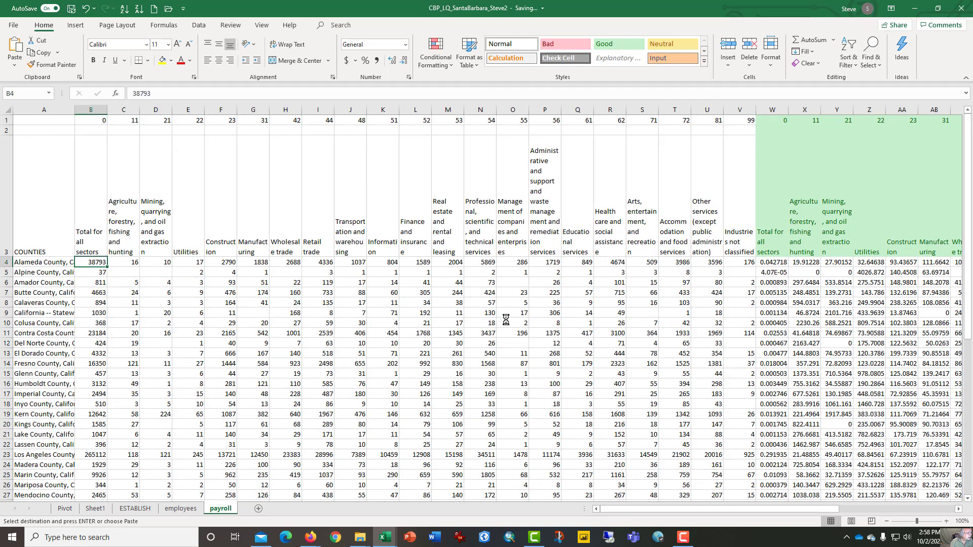
{"action": "key", "text": "ctrl+v"}
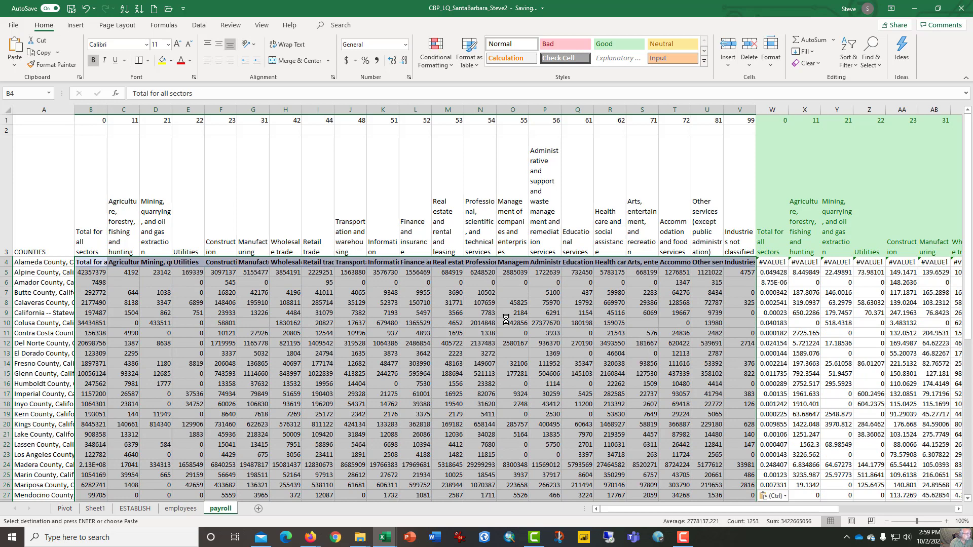
{"action": "key", "text": "ctrl+z"}
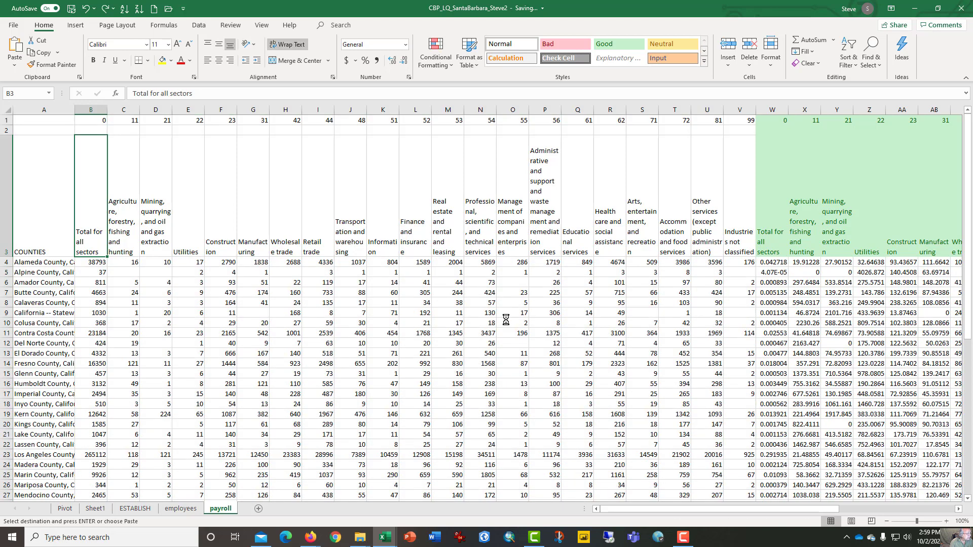
- Paste the copied payroll block as values into the payroll sheet, starting at the header cell B3
{"action": "key", "text": "ctrl+alt+v"}
{"action": "key", "text": "v"}
{"action": "key", "text": "Return"}
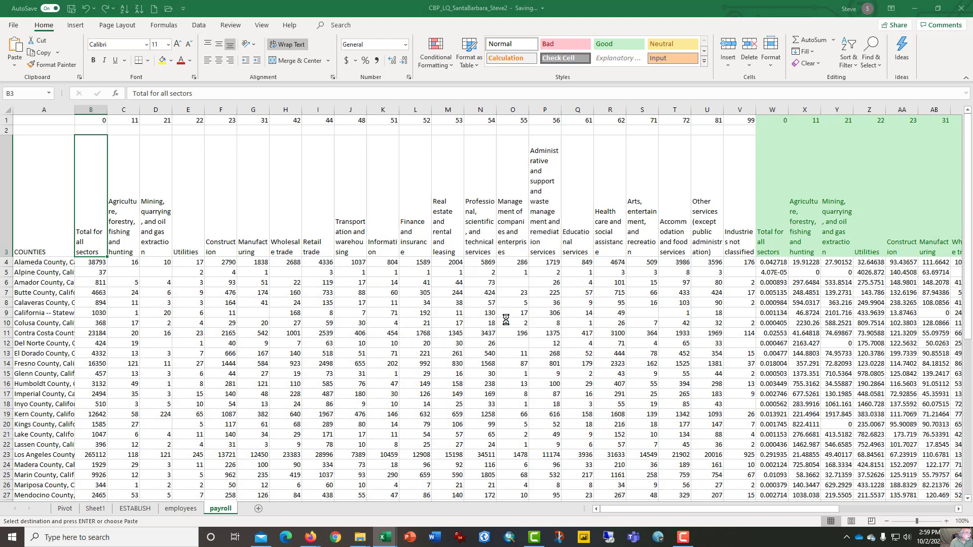
{"action": "key", "text": "ctrl"}
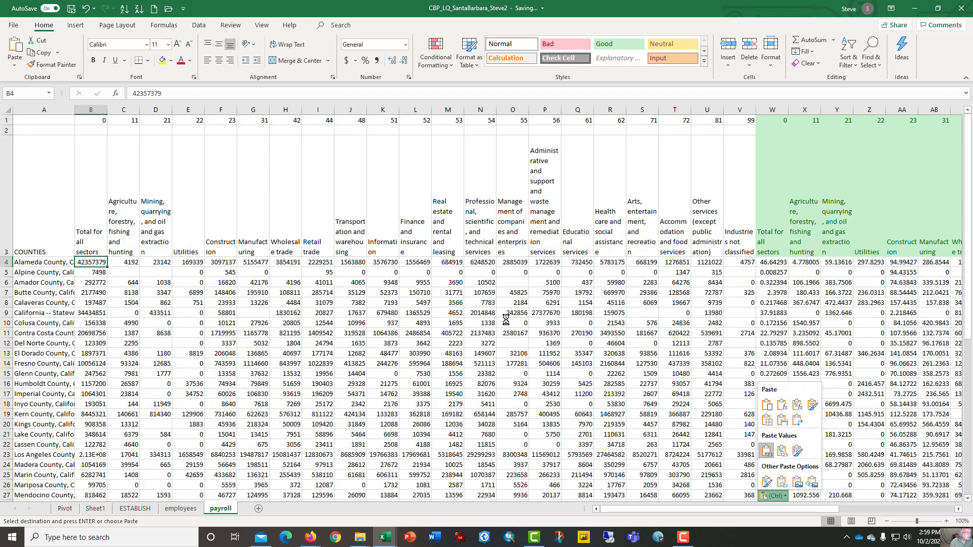
{"action": "key", "text": "Down"}
{"action": "key", "text": "Down"}
{"action": "key", "text": "Down"}
{"action": "key", "text": "Down"}
{"action": "key", "text": "Escape"}
{"action": "left_click", "coordinate": [126, 343]}
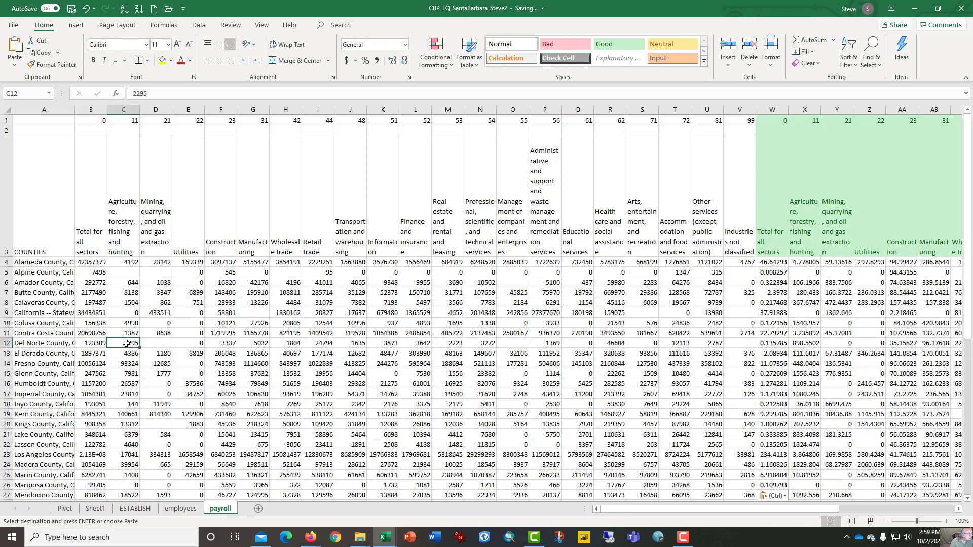
- Copy the payroll totals in B63:V63 and paste them over the Grand Total row, starting at B64
{"action": "key", "text": "Left"}
{"action": "key", "text": "ctrl+Down"}
{"action": "key", "text": "Down"}
{"action": "key", "text": "Up"}
{"action": "key", "text": "Up"}
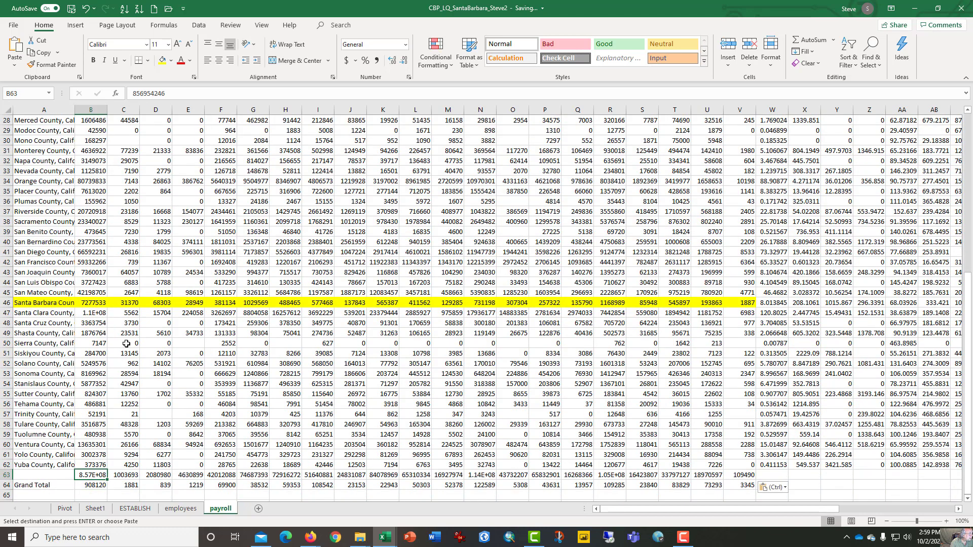
{"action": "key", "text": "shift+Right"}
{"action": "key", "text": "shift+Right"}
{"action": "key", "text": "shift+Right"}
{"action": "key", "text": "shift+Right"}
{"action": "key", "text": "shift+Right"}
{"action": "key", "text": "shift+Right"}
{"action": "key", "text": "shift+Right"}
{"action": "key", "text": "shift+Right"}
{"action": "key", "text": "shift+Right"}
{"action": "key", "text": "shift+Right"}
{"action": "key", "text": "shift+Right"}
{"action": "key", "text": "shift+Right"}
{"action": "key", "text": "shift+Right"}
{"action": "key", "text": "shift+Right"}
{"action": "key", "text": "shift+Right"}
{"action": "key", "text": "shift+Right"}
{"action": "key", "text": "shift+Right"}
{"action": "key", "text": "shift+Right"}
{"action": "key", "text": "shift+Right"}
{"action": "key", "text": "shift+Right"}
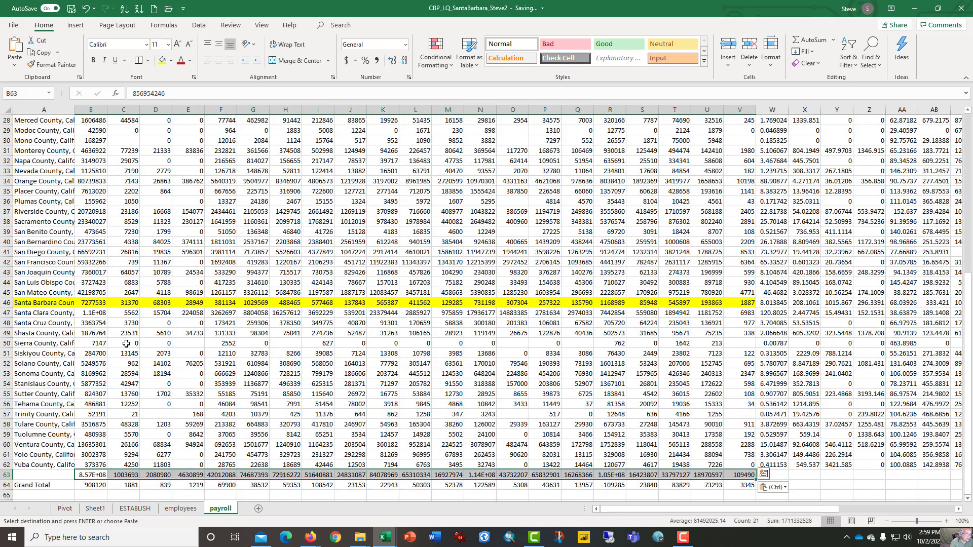
{"action": "key", "text": "ctrl+c"}
{"action": "key", "text": "Down"}
{"action": "key", "text": "Return"}
{"action": "key", "text": "Up"}
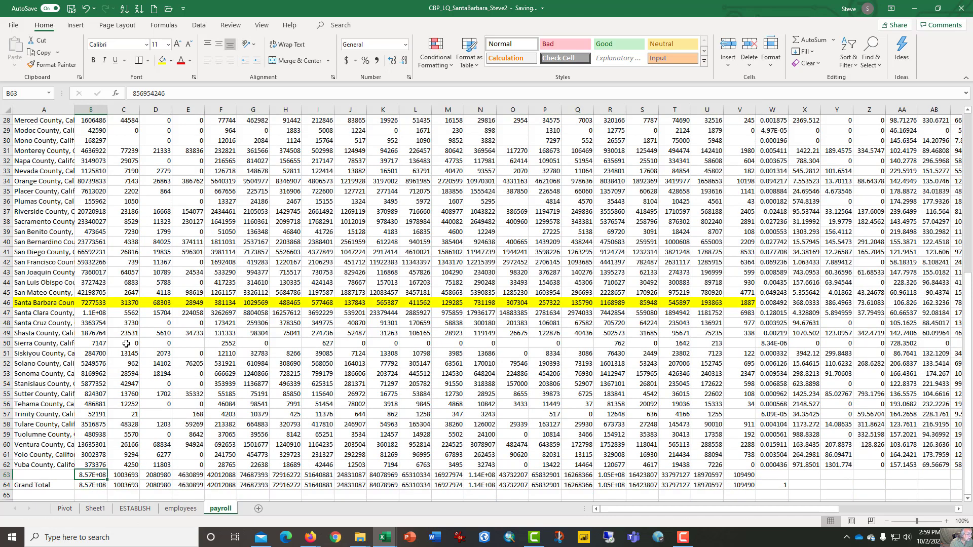
- Clear the duplicate payroll totals from B63:V63 above the Grand Total row
{"action": "key", "text": "ctrl+shift+Right"}
{"action": "key", "text": "ctrl+v"}
{"action": "key", "text": "Delete"}
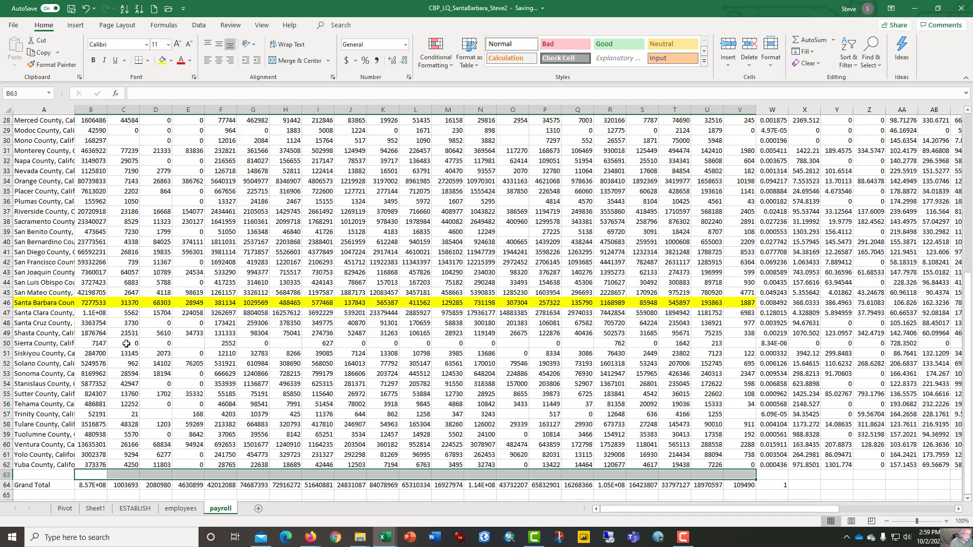
- Check the payroll sheet's location quotient formula in X62 and the share formula in the Santa Barbara County row, W46
{"action": "key", "text": "Right"}
{"action": "key", "text": "Right"}
{"action": "key", "text": "Right"}
{"action": "key", "text": "Right"}
{"action": "key", "text": "Right"}
{"action": "key", "text": "Right"}
{"action": "key", "text": "Right"}
{"action": "key", "text": "Right"}
{"action": "key", "text": "Right"}
{"action": "key", "text": "Right"}
{"action": "key", "text": "Right"}
{"action": "key", "text": "Right"}
{"action": "key", "text": "Right"}
{"action": "key", "text": "Right"}
{"action": "key", "text": "Right"}
{"action": "key", "text": "Right"}
{"action": "key", "text": "Right"}
{"action": "key", "text": "Right"}
{"action": "key", "text": "Right"}
{"action": "key", "text": "Right"}
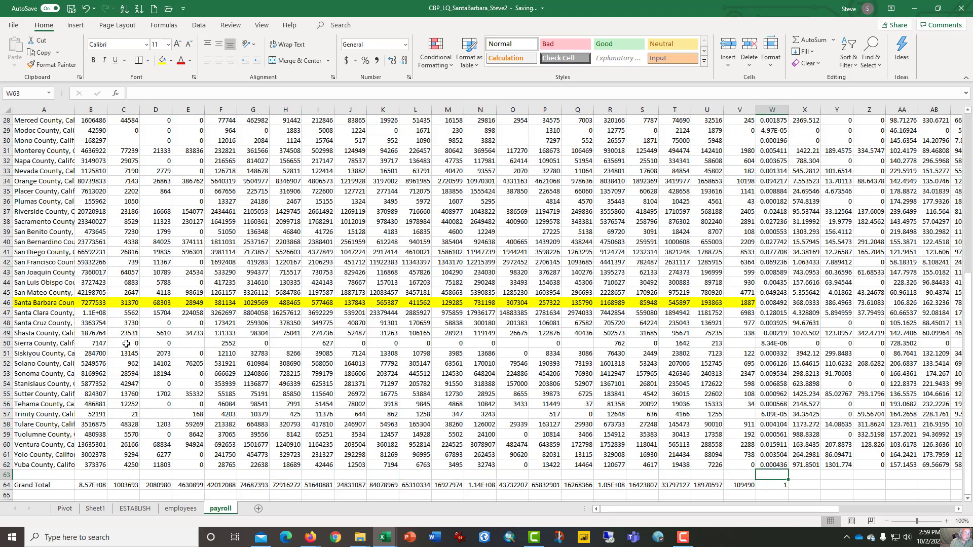
{"action": "key", "text": "Up"}
{"action": "key", "text": "Left"}
{"action": "key", "text": "Left"}
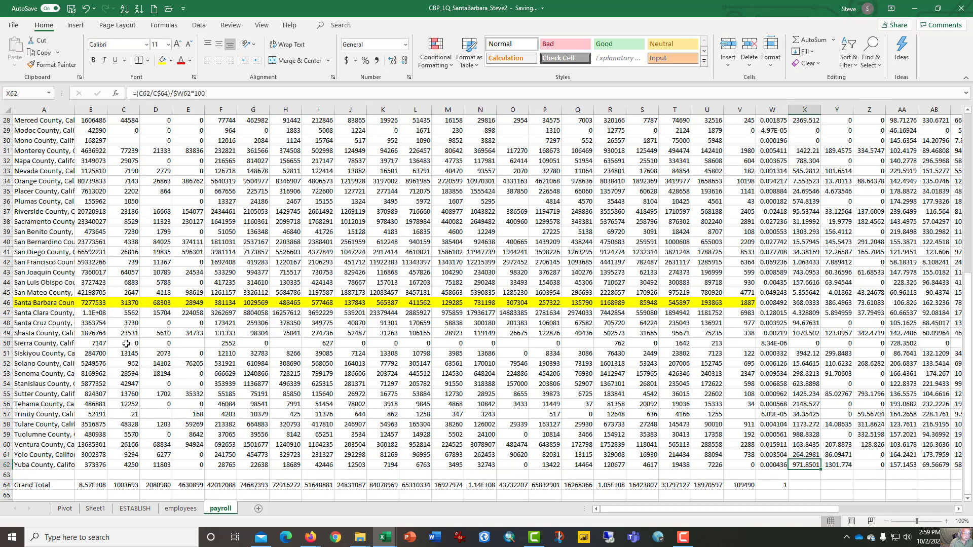
{"action": "key", "text": "F2"}
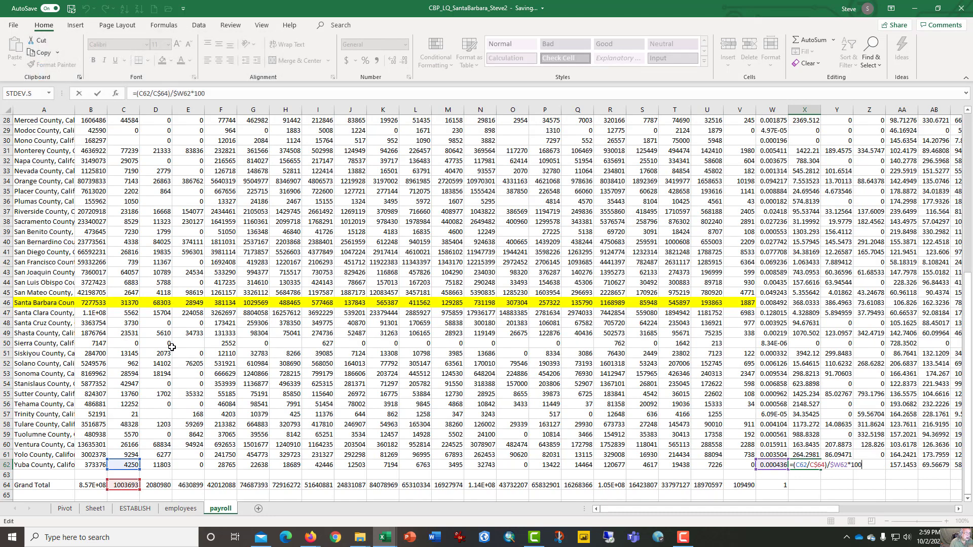
{"action": "left_click", "coordinate": [735, 354]}
{"action": "key", "text": "Up"}
{"action": "key", "text": "Up"}
{"action": "key", "text": "Up"}
{"action": "key", "text": "Up"}
{"action": "key", "text": "Up"}
{"action": "key", "text": "Up"}
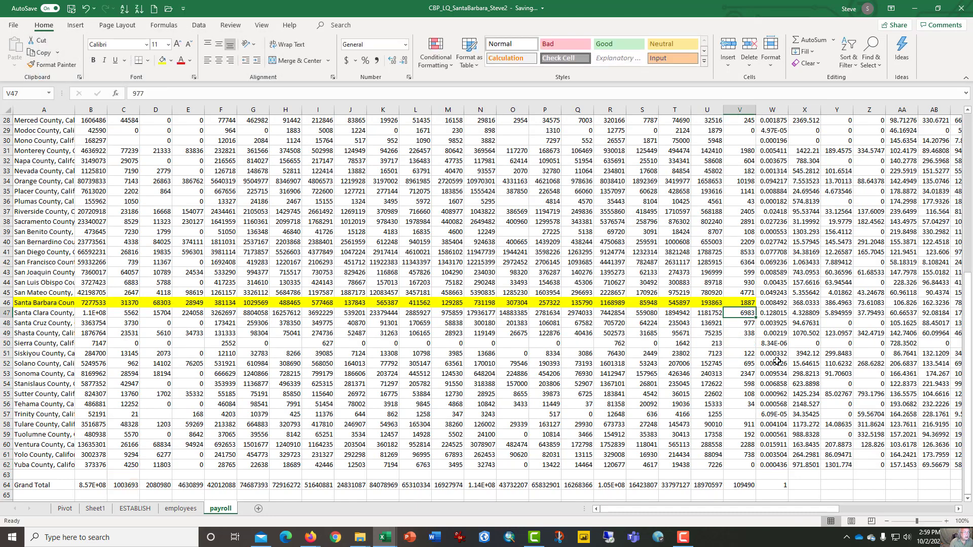
{"action": "key", "text": "Down"}
{"action": "key", "text": "Right"}
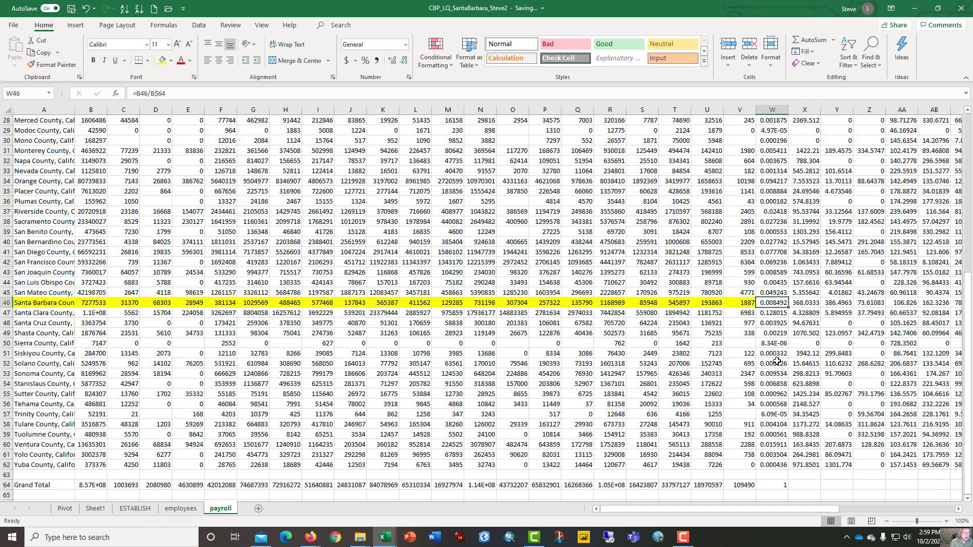
- Add a new worksheet after payroll and copy the highlighted Santa Barbara County row, A46:AQ46, from the ESTABLISH sheet
{"action": "left_click", "coordinate": [258, 508]}
{"action": "left_click", "coordinate": [147, 509]}
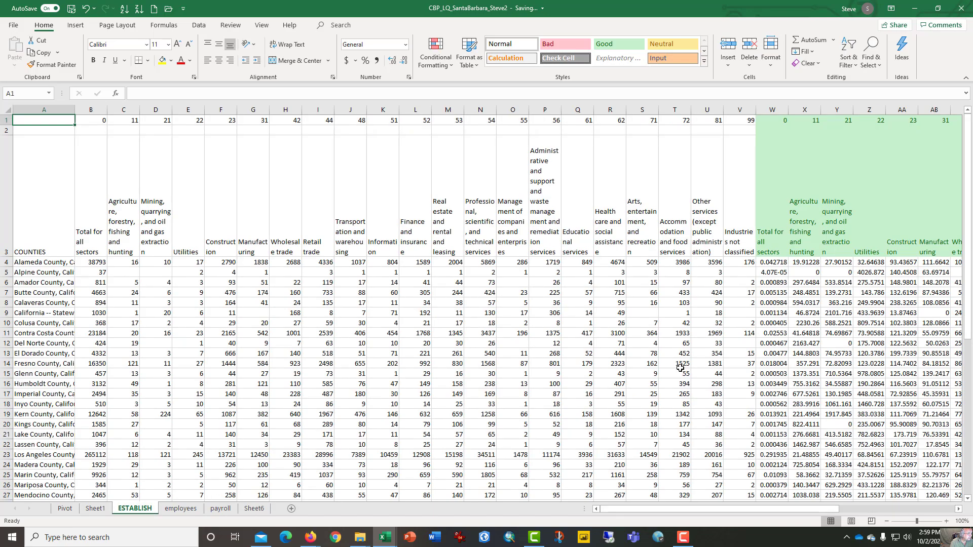
{"action": "left_click", "coordinate": [727, 348]}
{"action": "scroll", "coordinate": [706, 396], "scroll_direction": "down", "scroll_amount": 7}
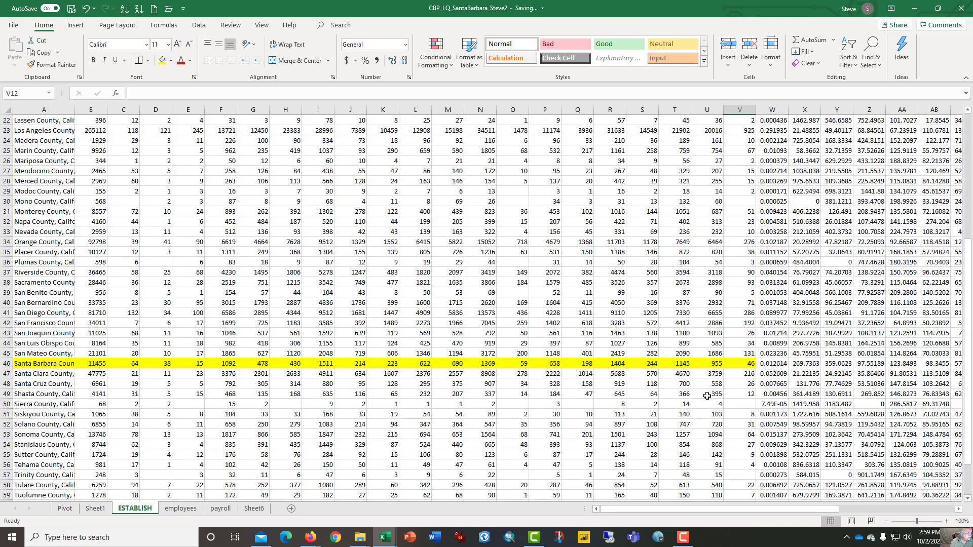
{"action": "left_click", "coordinate": [219, 361]}
{"action": "key", "text": "ctrl+Left"}
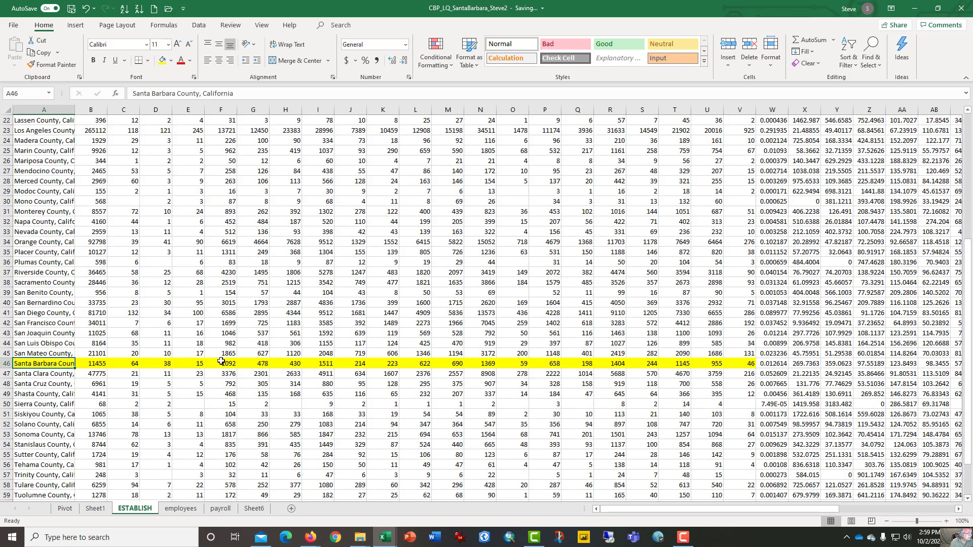
{"action": "key", "text": "ctrl+shift+Right"}
{"action": "key", "text": "ctrl+c"}
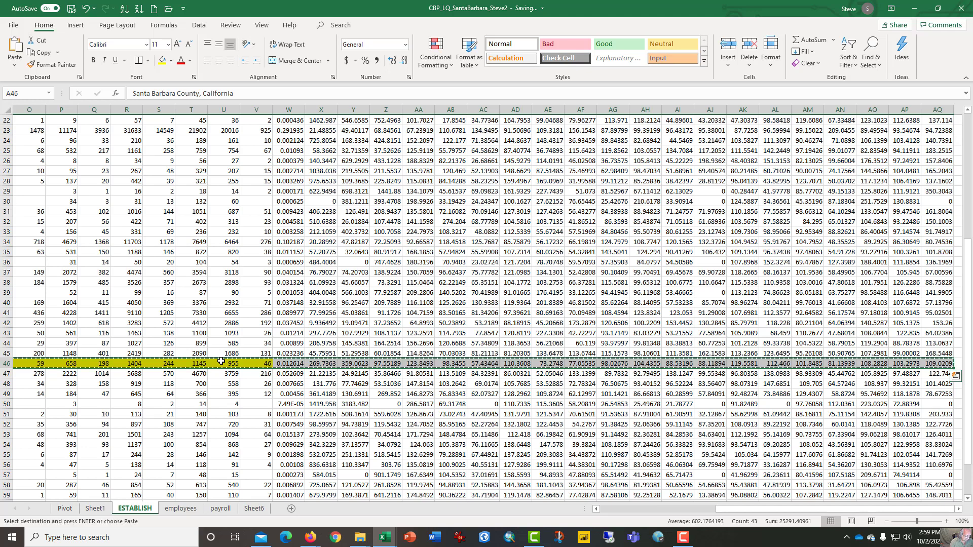
- Paste the copied Santa Barbara County establishment row, with its formatting, into Sheet6 at A4
{"action": "key", "text": "ctrl+Page_Down"}
{"action": "key", "text": "ctrl+Page_Down"}
{"action": "key", "text": "ctrl+Page_Down"}
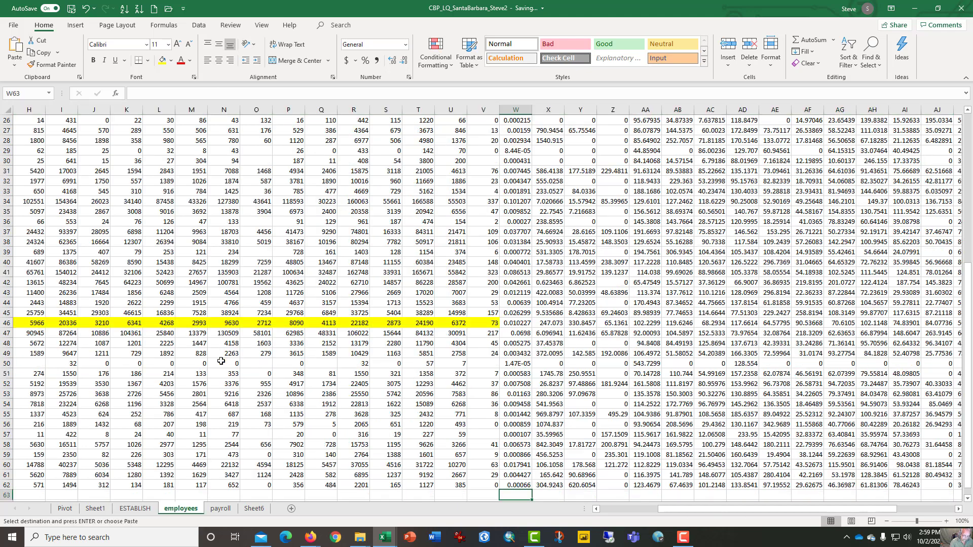
{"action": "key", "text": "Down"}
{"action": "key", "text": "Down"}
{"action": "key", "text": "Down"}
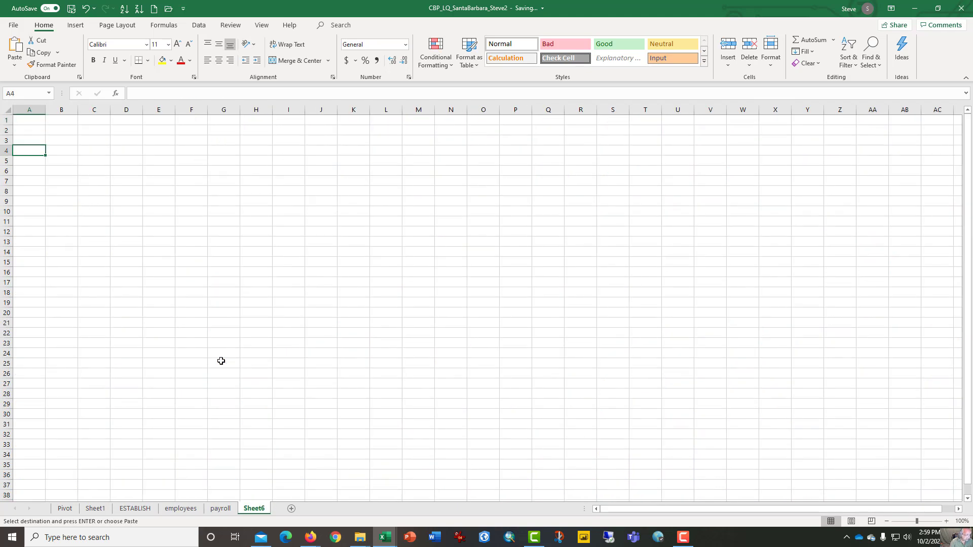
{"action": "key", "text": "ctrl+v"}
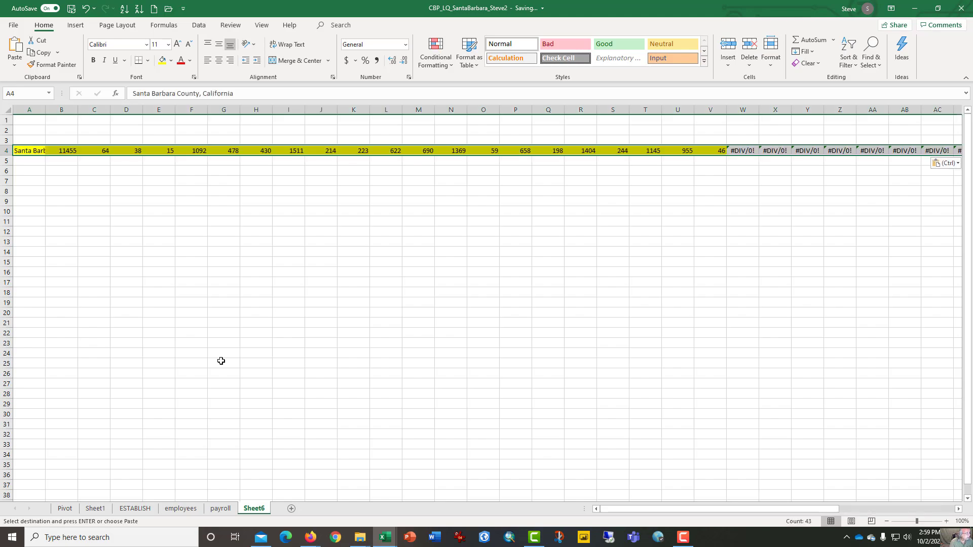
- Copy the highlighted Santa Barbara County row, A46:AQ46, from the employees sheet
{"action": "key", "text": "ctrl+Page_Up"}
{"action": "key", "text": "ctrl+Page_Up"}
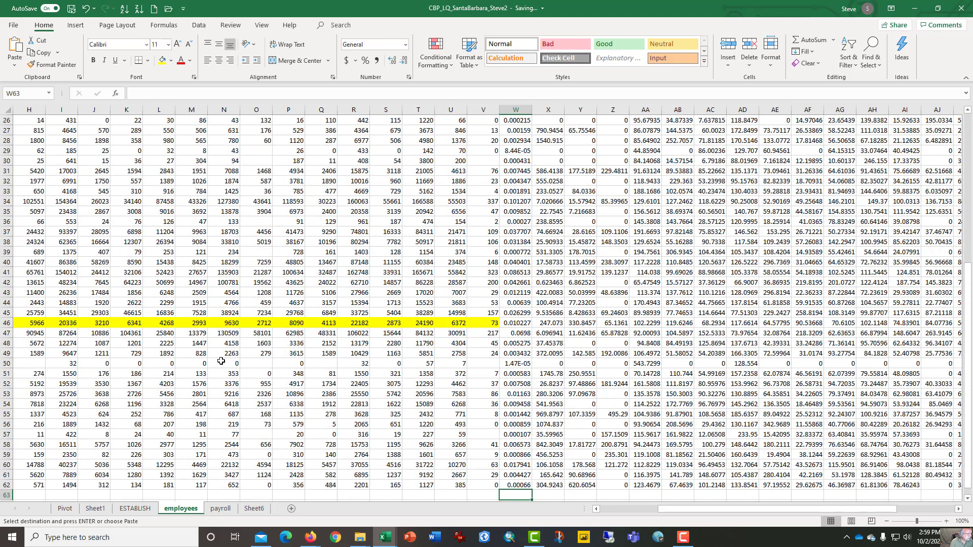
{"action": "key", "text": "Up"}
{"action": "key", "text": "Up"}
{"action": "key", "text": "Up"}
{"action": "key", "text": "Up"}
{"action": "key", "text": "Up"}
{"action": "key", "text": "Up"}
{"action": "key", "text": "Up"}
{"action": "key", "text": "Up"}
{"action": "key", "text": "Up"}
{"action": "key", "text": "Up"}
{"action": "key", "text": "Up"}
{"action": "key", "text": "Up"}
{"action": "key", "text": "Up"}
{"action": "key", "text": "Up"}
{"action": "key", "text": "Up"}
{"action": "key", "text": "Up"}
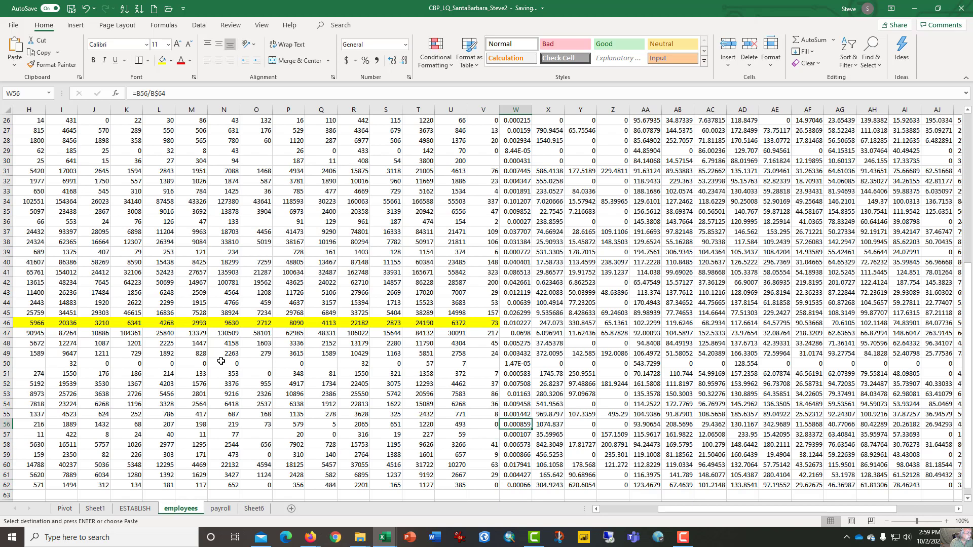
{"action": "key", "text": "Left"}
{"action": "key", "text": "Home"}
{"action": "key", "text": "ctrl+shift+Right"}
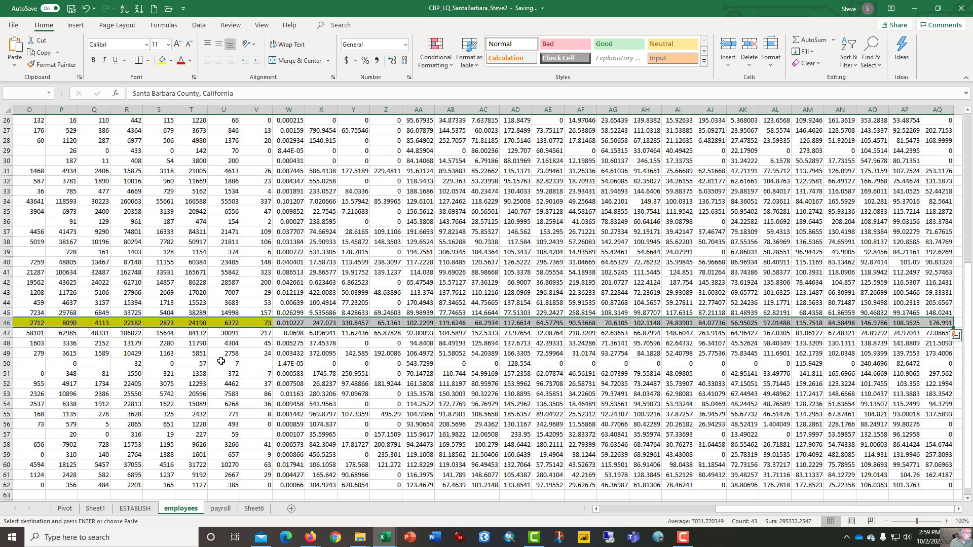
{"action": "key", "text": "ctrl+c"}
- Paste the employees row as values into Sheet6 at A5, below the establishment row
{"action": "key", "text": "ctrl+Page_Down"}
{"action": "key", "text": "ctrl+Page_Down"}
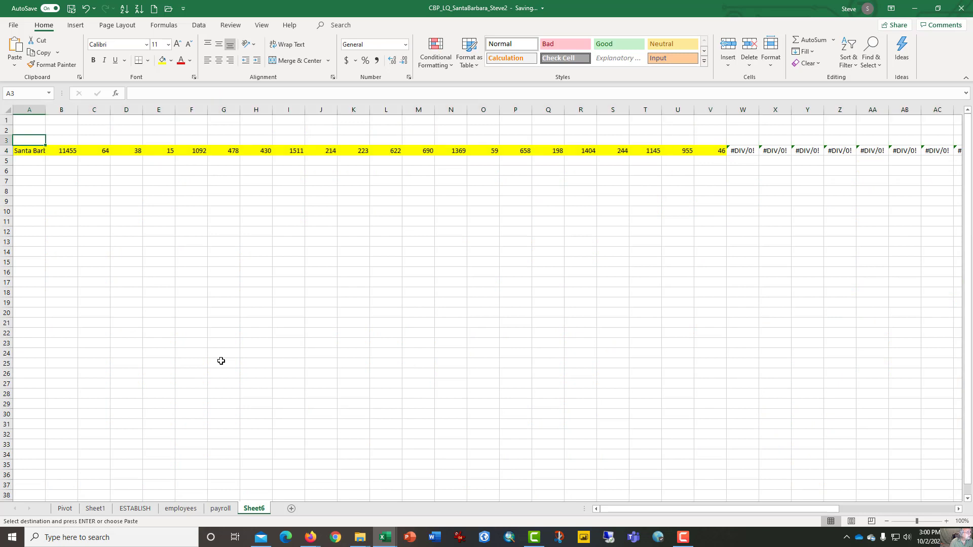
{"action": "key", "text": "Down"}
{"action": "key", "text": "Down"}
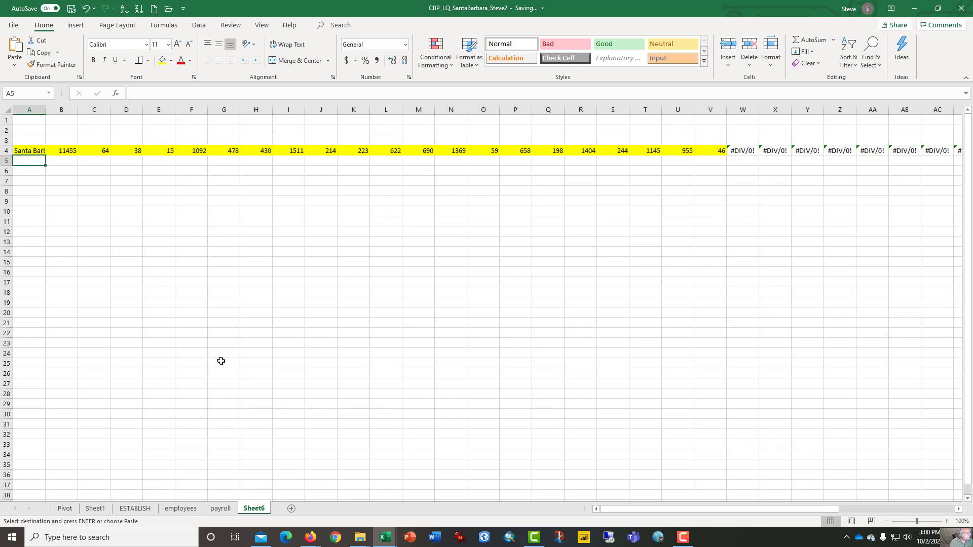
{"action": "key", "text": "ctrl+alt+v"}
{"action": "key", "text": "v"}
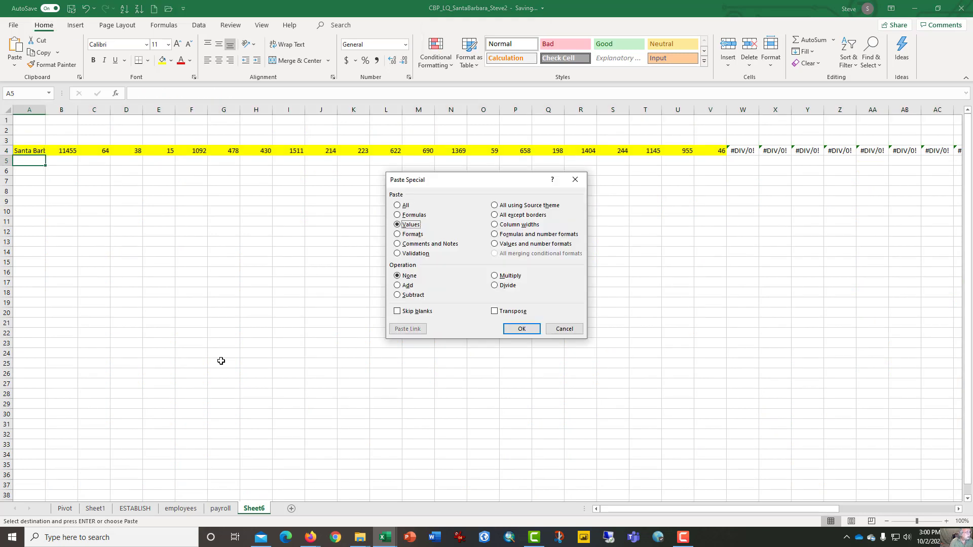
{"action": "key", "text": "Return"}
- Return to the ESTABLISH sheet and copy its Santa Barbara County row, A46:AQ46, again
{"action": "key", "text": "Up"}
{"action": "key", "text": "ctrl+Page_Up"}
{"action": "key", "text": "ctrl+Page_Up"}
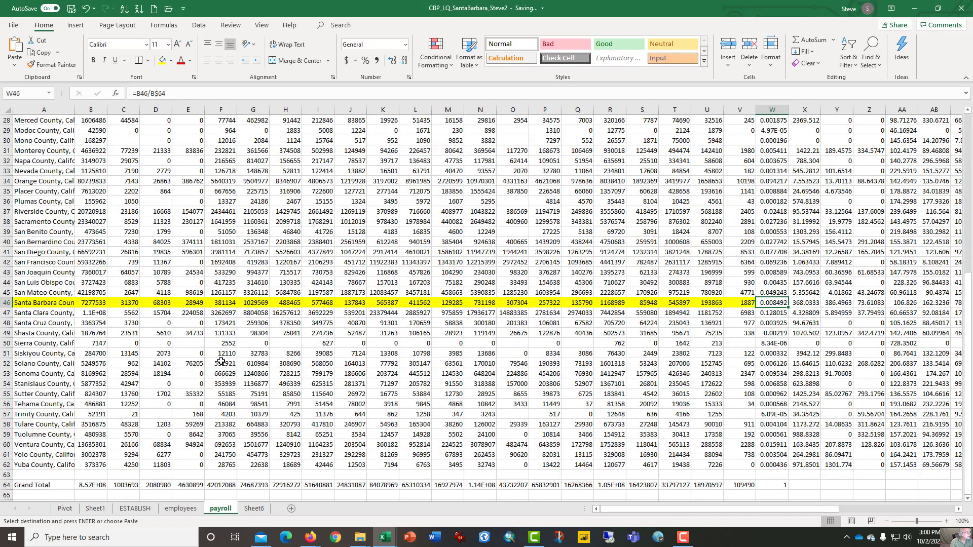
{"action": "scroll", "coordinate": [221, 360], "scroll_direction": "right", "scroll_amount": 5}
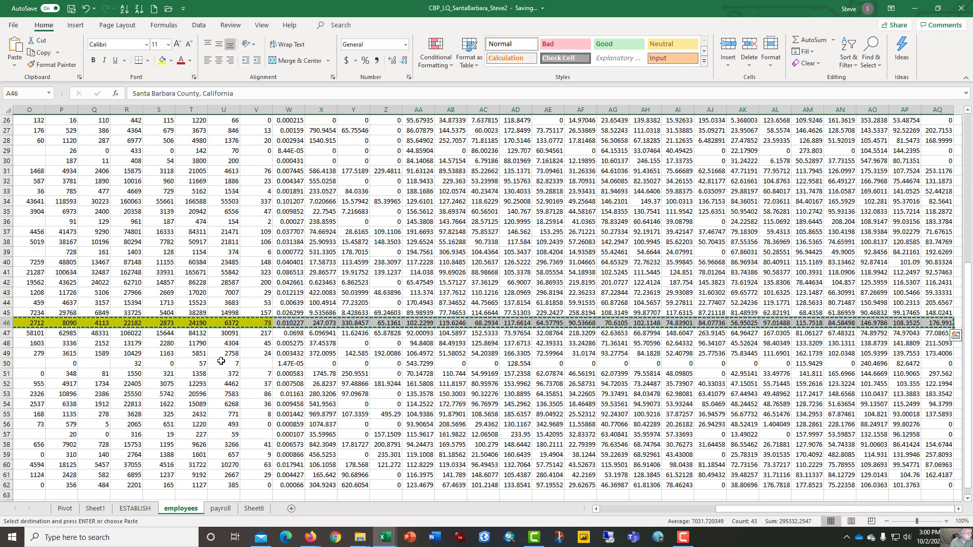
{"action": "key", "text": "ctrl+q"}
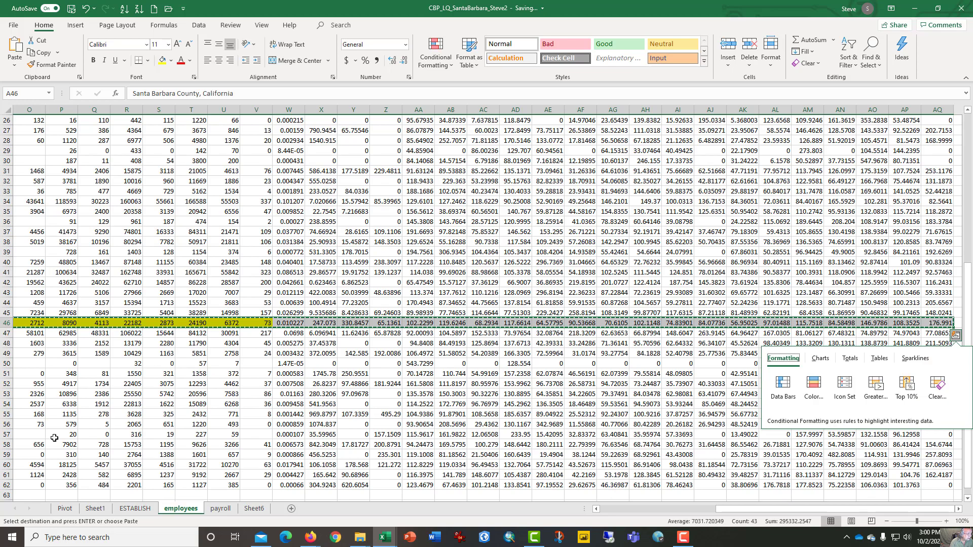
{"action": "left_click", "coordinate": [131, 512]}
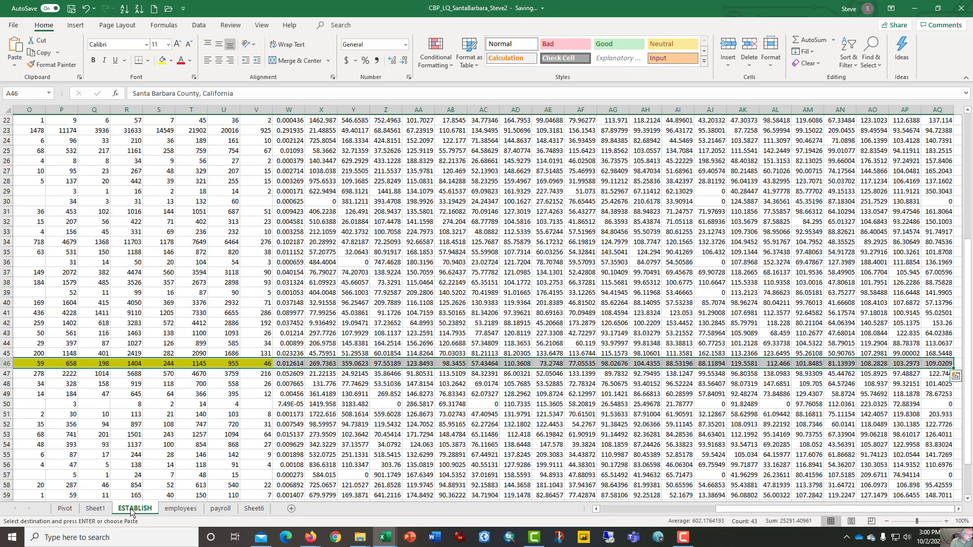
{"action": "key", "text": "ctrl+q"}
- Paste the establishment row as values over the existing row at A4 of Sheet6
{"action": "key", "text": "ctrl+Page_Down"}
{"action": "key", "text": "ctrl+Page_Down"}
{"action": "key", "text": "ctrl+Page_Down"}
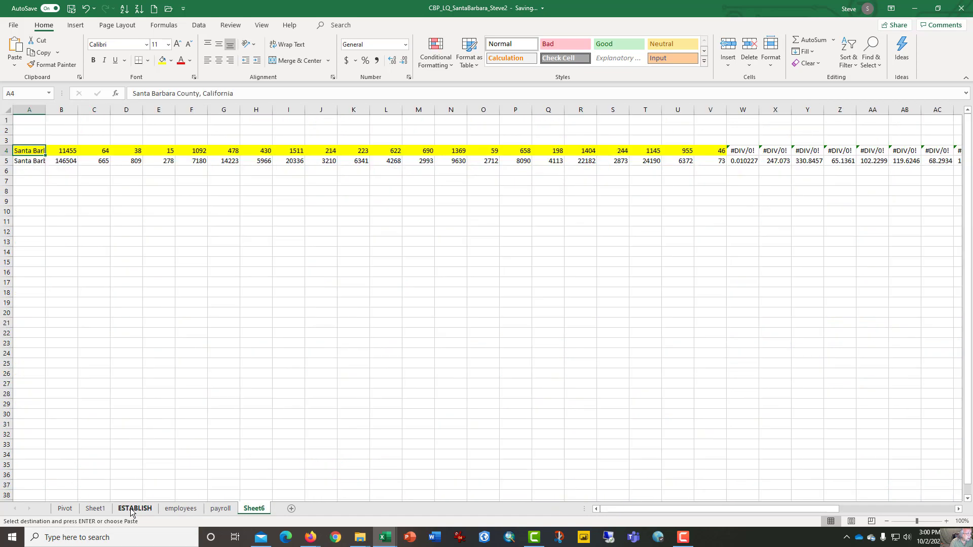
{"action": "key", "text": "ctrl+Home"}
{"action": "key", "text": "Down"}
{"action": "key", "text": "Down"}
{"action": "key", "text": "Down"}
{"action": "key", "text": "ctrl+alt+v"}
{"action": "key", "text": "v"}
{"action": "key", "text": "Return"}
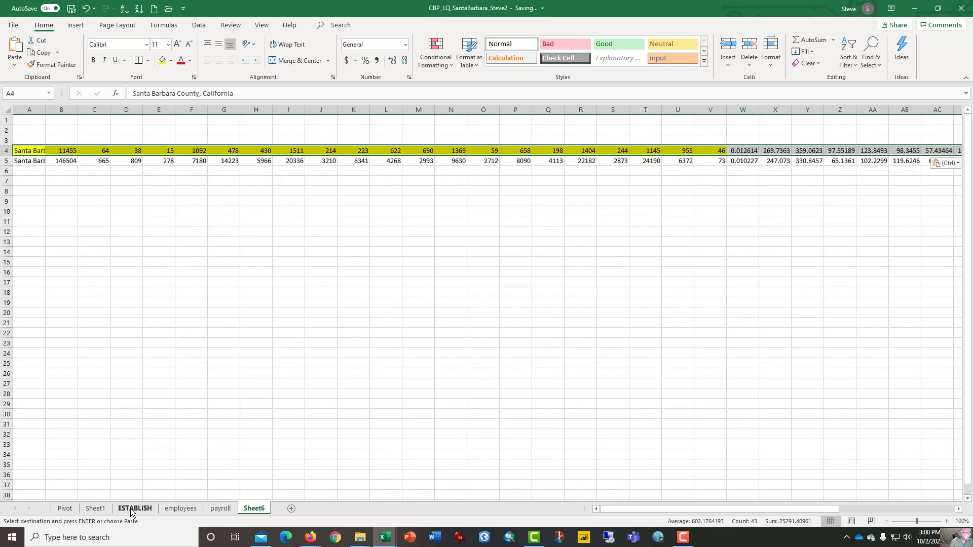
- Copy the Santa Barbara County row, A46:AQ46, from the payroll sheet
{"action": "key", "text": "ctrl+Page_Up"}
{"action": "key", "text": "ctrl+Page_Up"}
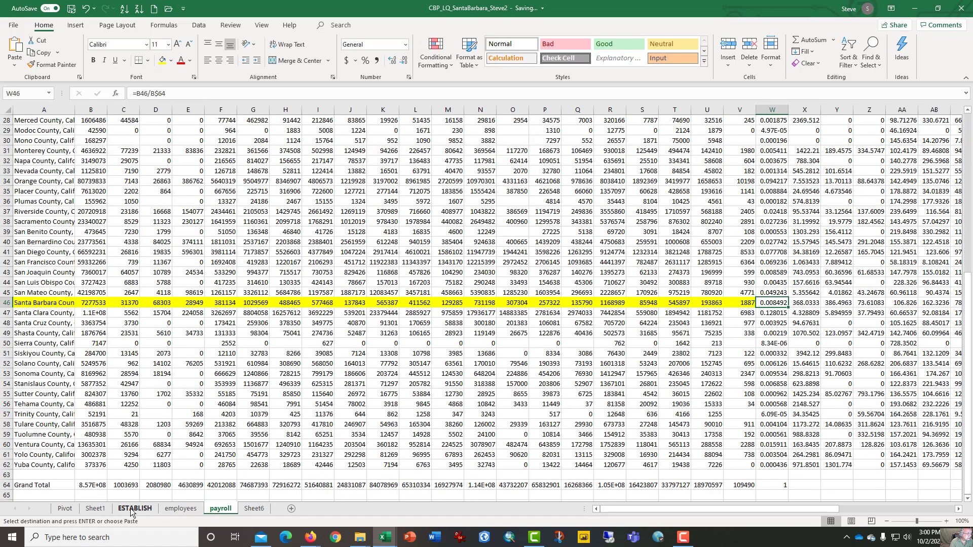
{"action": "key", "text": "ctrl+Page_Down"}
{"action": "key", "text": "Home"}
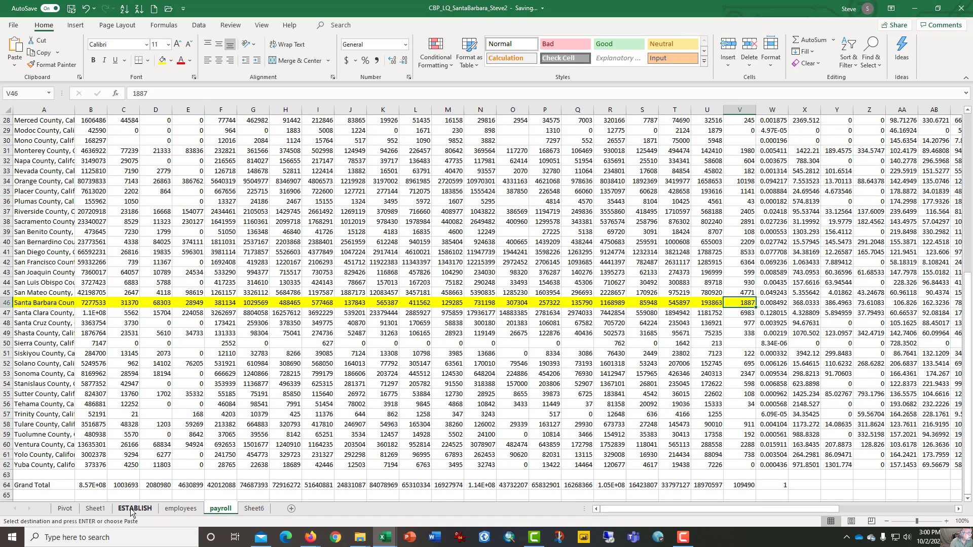
{"action": "key", "text": "ctrl+shift+Right"}
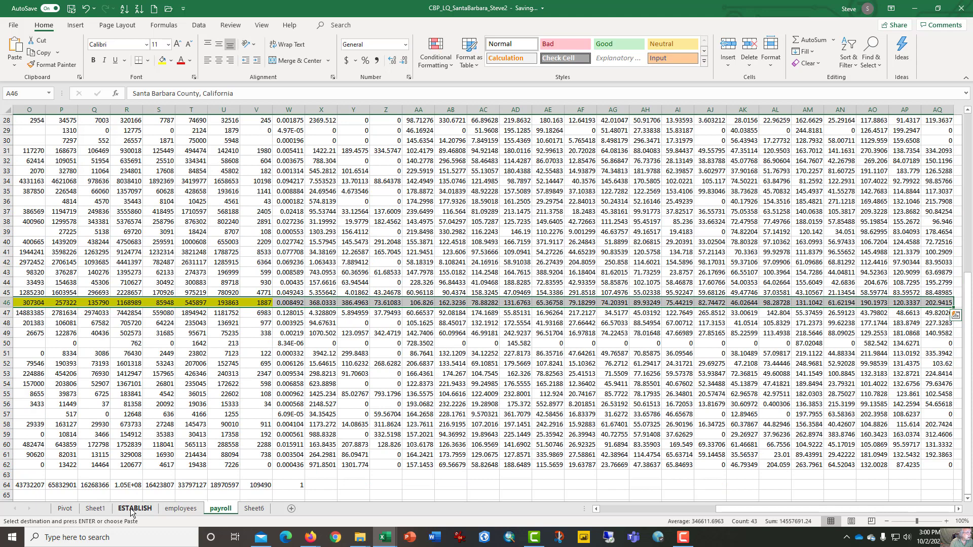
- Paste the payroll row as values into Sheet6 at A6, below the employees row
{"action": "key", "text": "ctrl+Page_Down"}
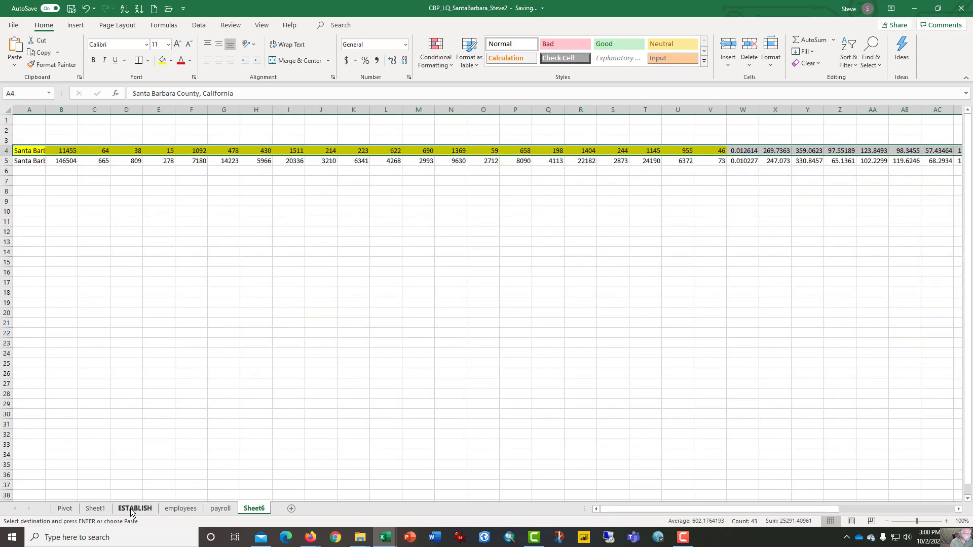
{"action": "key", "text": "Down"}
{"action": "key", "text": "Down"}
{"action": "key", "text": "ctrl+alt+v"}
{"action": "key", "text": "Return"}
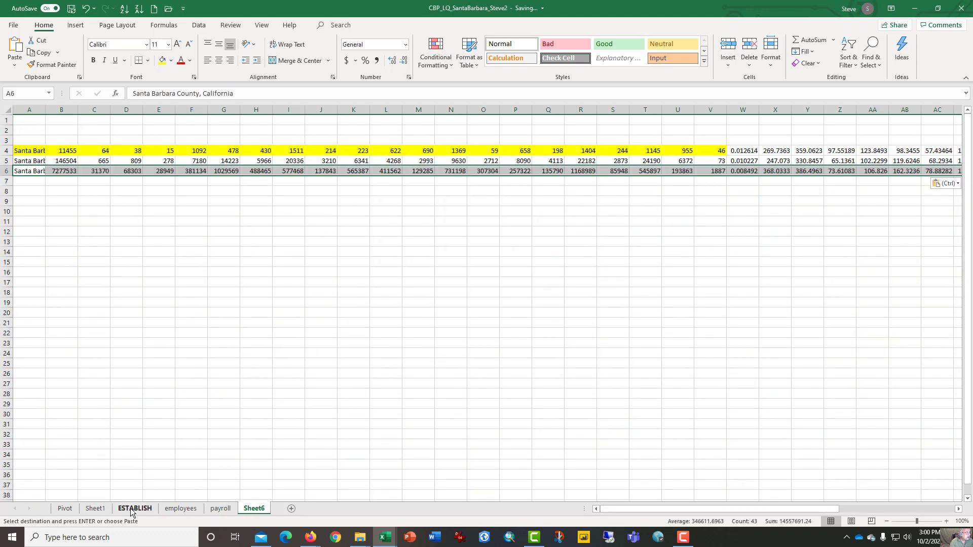
- Review the industry column headings in row 3 of the employees sheet, as far as the green Total for all sectors column
{"action": "key", "text": "Up"}
{"action": "key", "text": "Up"}
{"action": "key", "text": "Right"}
{"action": "key", "text": "Right"}
{"action": "key", "text": "Right"}
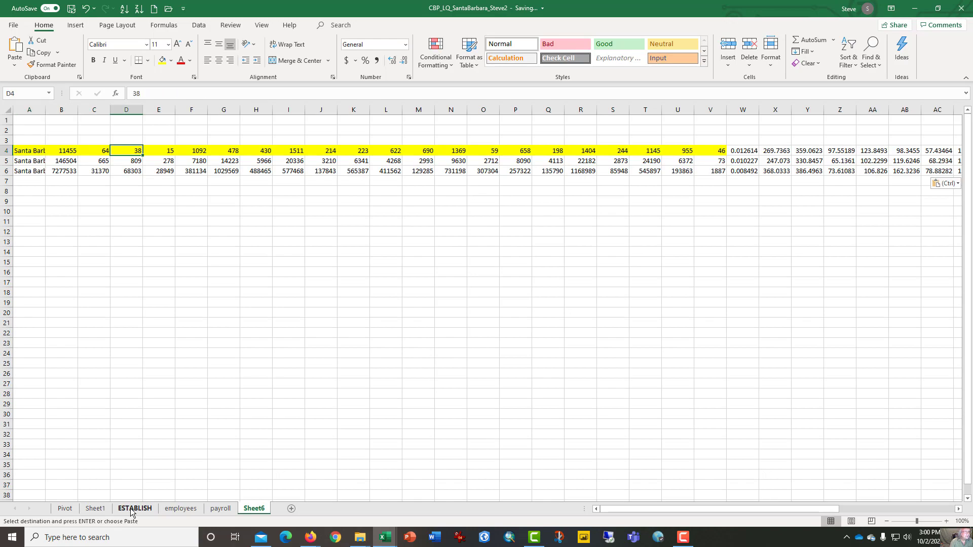
{"action": "key", "text": "ctrl+Page_Up"}
{"action": "key", "text": "ctrl+Page_Up"}
{"action": "key", "text": "ctrl+Home"}
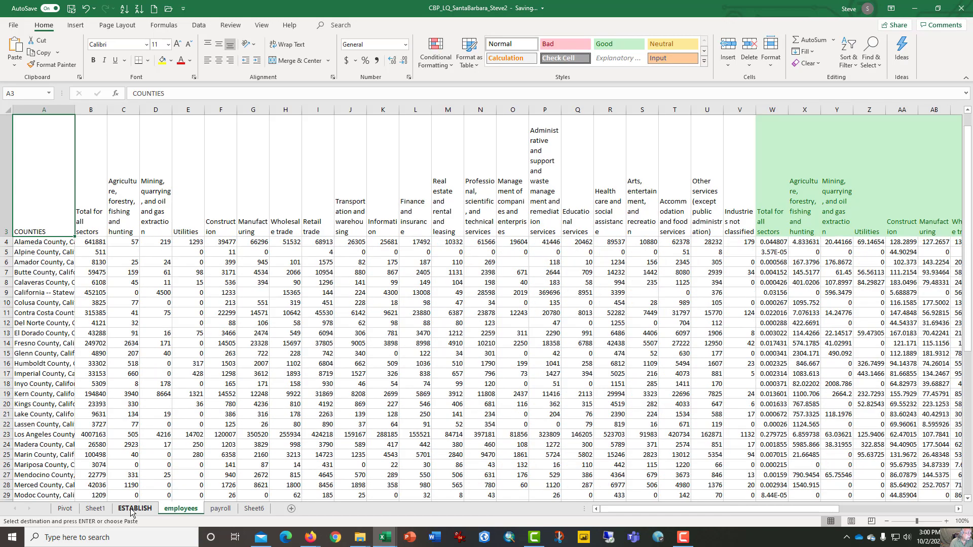
{"action": "key", "text": "Right"}
{"action": "key", "text": "Right"}
{"action": "key", "text": "Right"}
{"action": "key", "text": "Right"}
{"action": "key", "text": "Right"}
{"action": "key", "text": "Right"}
{"action": "key", "text": "Right"}
{"action": "key", "text": "Right"}
{"action": "key", "text": "Right"}
{"action": "key", "text": "Right"}
{"action": "key", "text": "Right"}
{"action": "key", "text": "Right"}
{"action": "key", "text": "Right"}
{"action": "key", "text": "Right"}
{"action": "key", "text": "Right"}
{"action": "key", "text": "Right"}
{"action": "key", "text": "Right"}
{"action": "key", "text": "Right"}
{"action": "key", "text": "Right"}
{"action": "key", "text": "Right"}
{"action": "key", "text": "Right"}
{"action": "key", "text": "Right"}
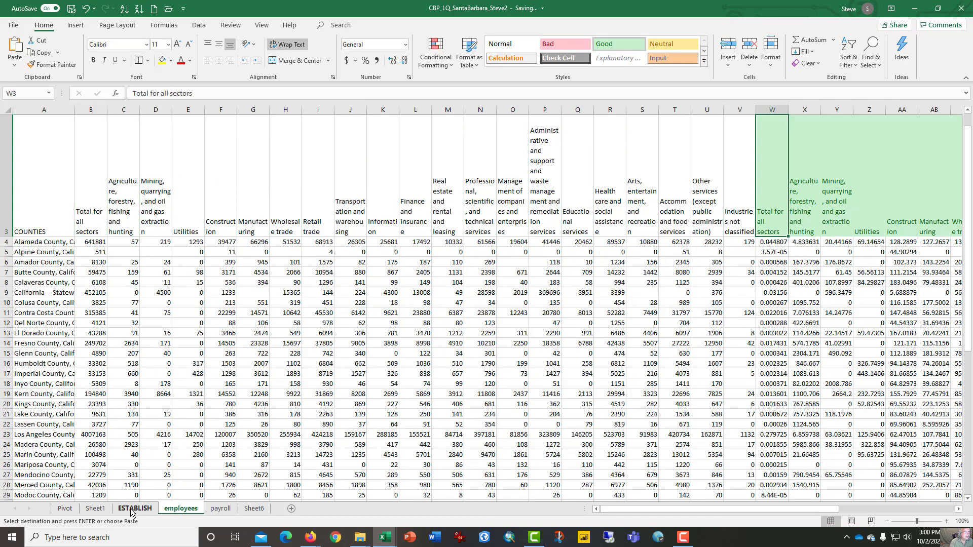
- Copy header rows 1 to 3, from Total for all sectors onward, and paste them into Sheet6 at A1 above the Santa Barbara County rows
{"action": "key", "text": "Up"}
{"action": "key", "text": "Up"}
{"action": "key", "text": "ctrl+Page_Down"}
{"action": "key", "text": "ctrl+Page_Down"}
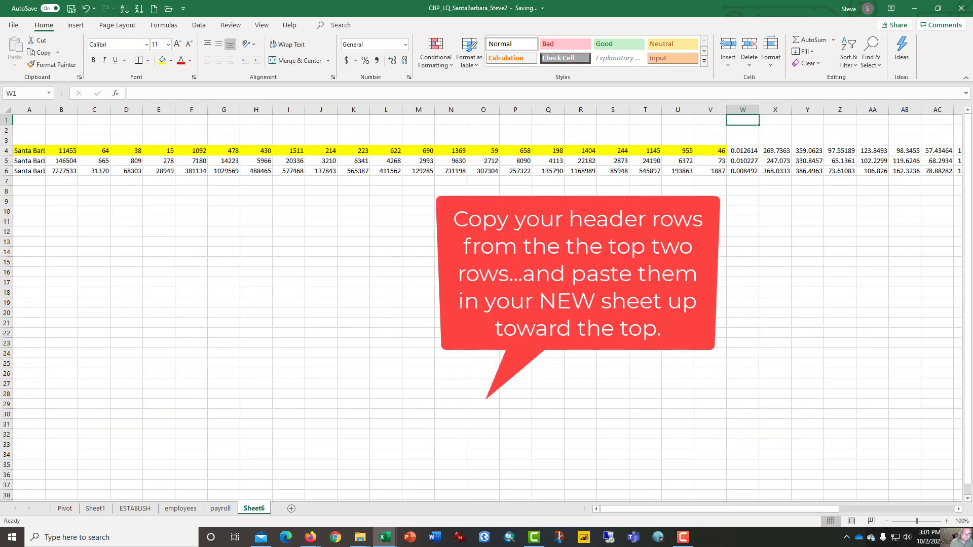
{"action": "key", "text": "ctrl+v"}
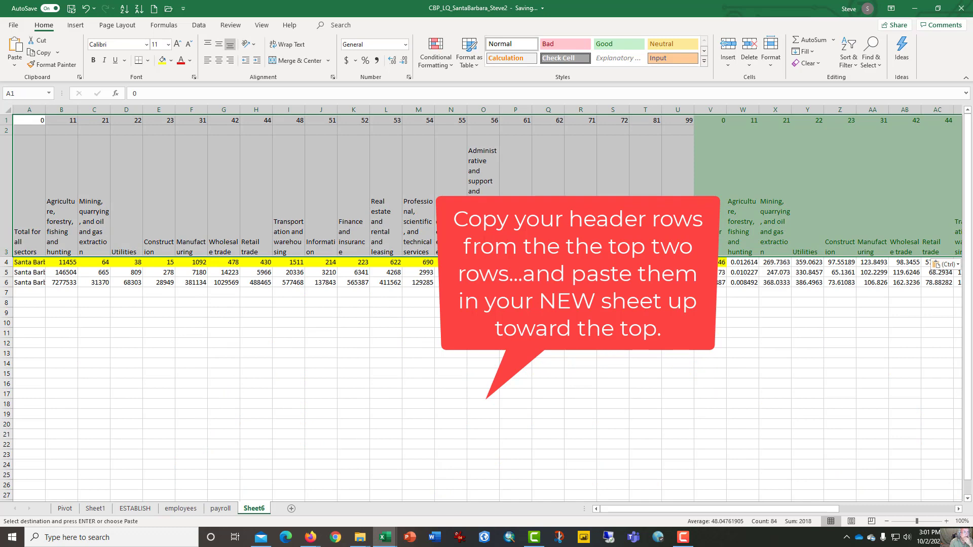
- Check the pasted industry headings against the Santa Barbara County rows in Sheet6, up to the start of the green location quotient columns
{"action": "key", "text": "Right"}
{"action": "key", "text": "Right"}
{"action": "key", "text": "Right"}
{"action": "key", "text": "Right"}
{"action": "key", "text": "Right"}
{"action": "key", "text": "Right"}
{"action": "key", "text": "Right"}
{"action": "key", "text": "Right"}
{"action": "key", "text": "Right"}
{"action": "key", "text": "Right"}
{"action": "key", "text": "Right"}
{"action": "key", "text": "Right"}
{"action": "key", "text": "Right"}
{"action": "key", "text": "Right"}
{"action": "key", "text": "Right"}
{"action": "key", "text": "Right"}
{"action": "key", "text": "Right"}
{"action": "key", "text": "Right"}
{"action": "key", "text": "Right"}
{"action": "key", "text": "Right"}
{"action": "key", "text": "Down"}
{"action": "key", "text": "Down"}
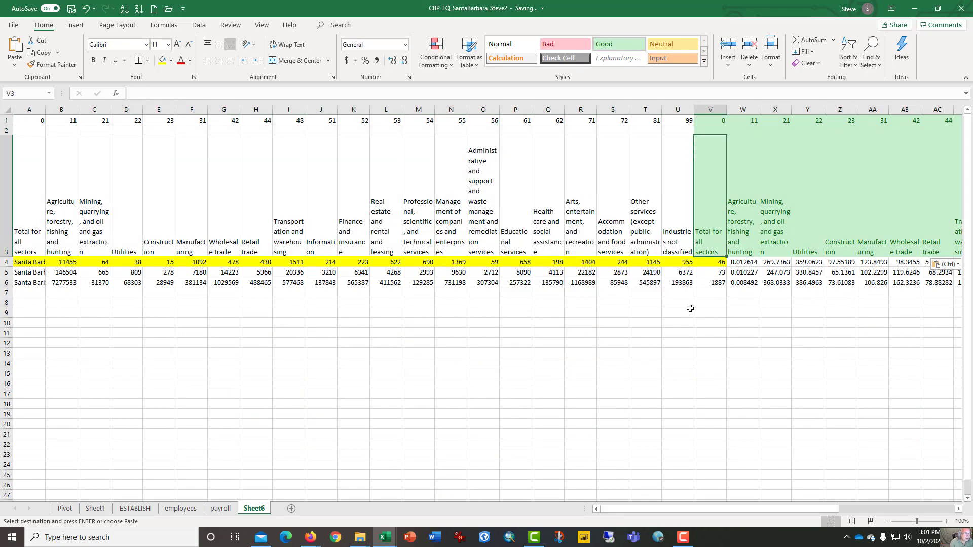
{"action": "key", "text": "Down"}
{"action": "key", "text": "Down"}
{"action": "key", "text": "Down"}
{"action": "key", "text": "Down"}
{"action": "key", "text": "Down"}
{"action": "key", "text": "Down"}
{"action": "key", "text": "Down"}
{"action": "key", "text": "Down"}
{"action": "key", "text": "Up"}
{"action": "key", "text": "Up"}
{"action": "key", "text": "Up"}
{"action": "key", "text": "Up"}
{"action": "key", "text": "Up"}
{"action": "key", "text": "Right"}
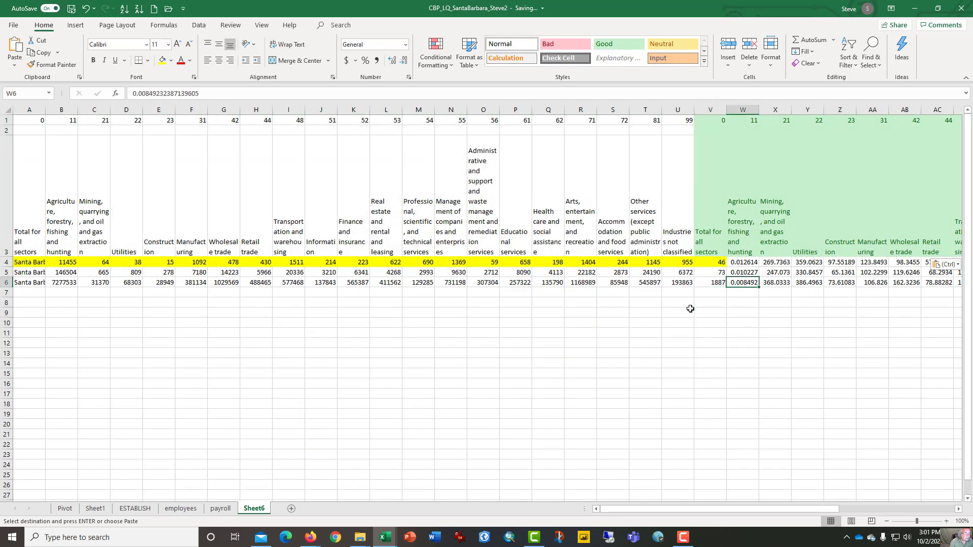
- Compare the establishment, employee and payroll location quotients under the Utilities heading, Y4:Y6
{"action": "key", "text": "Up"}
{"action": "key", "text": "Right"}
{"action": "key", "text": "Up"}
{"action": "key", "text": "Right"}
{"action": "key", "text": "shift+Down"}
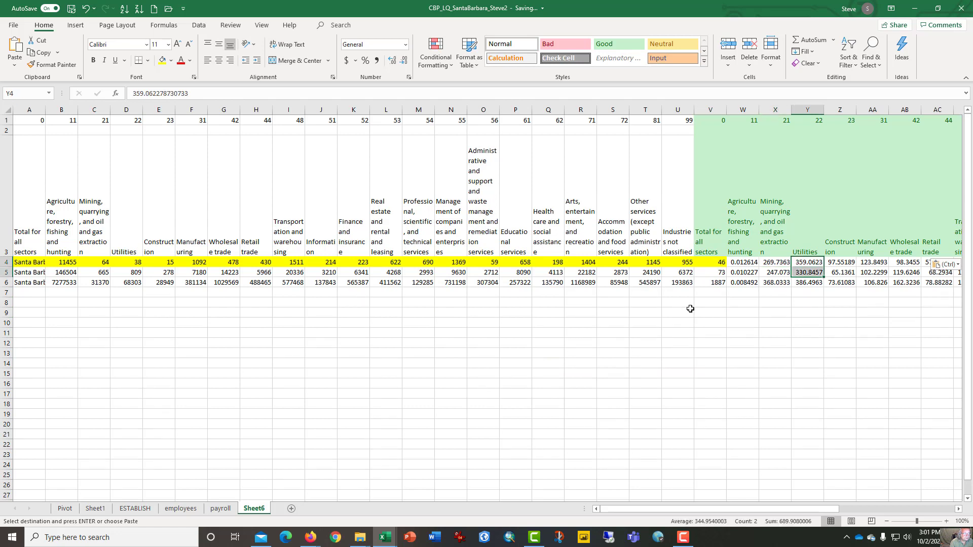
{"action": "key", "text": "shift+Down"}
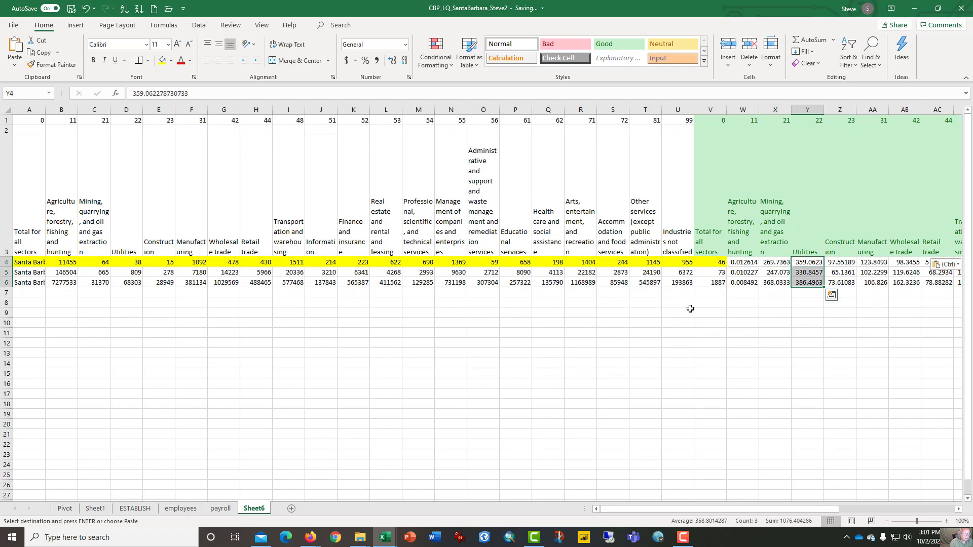
{"action": "key", "text": "Right"}
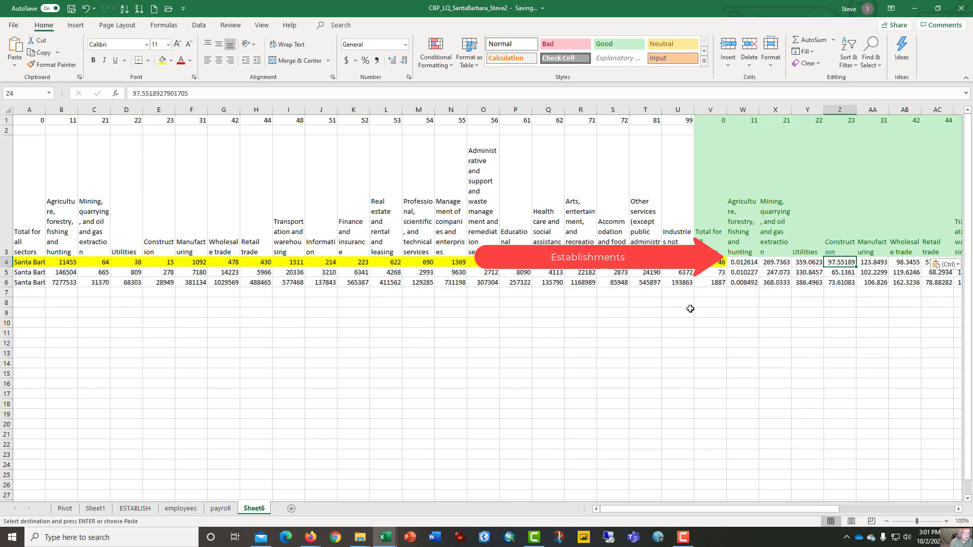
{"action": "key", "text": "Left"}
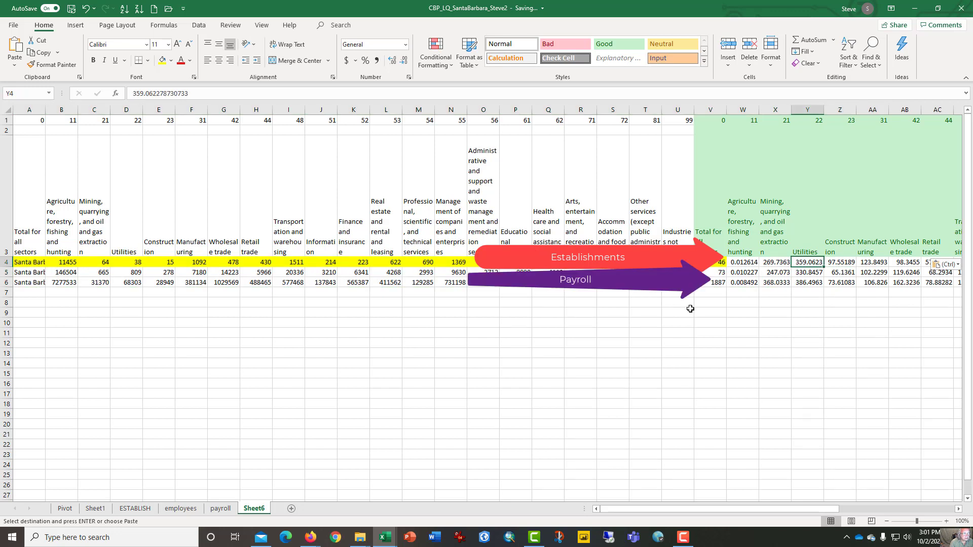
{"action": "key", "text": "Down"}
{"action": "key", "text": "Down"}
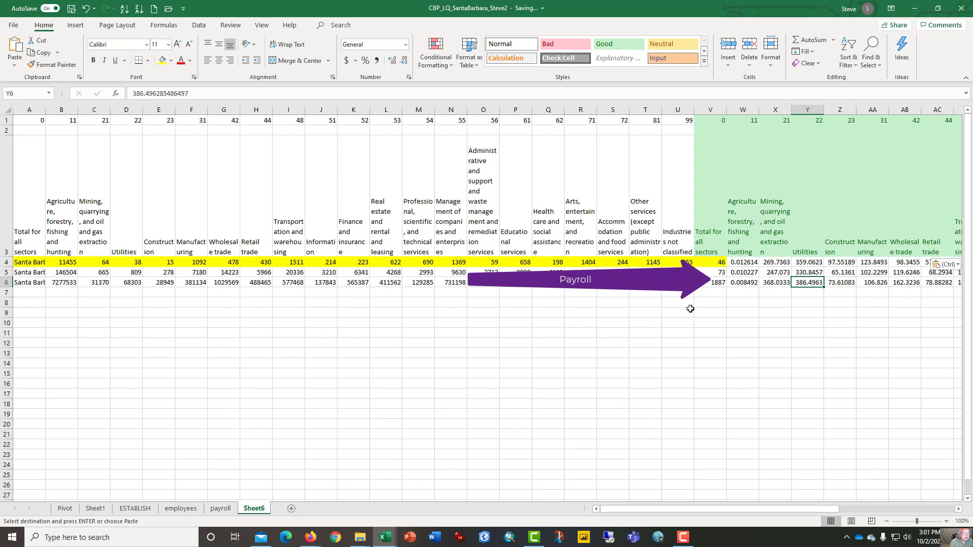